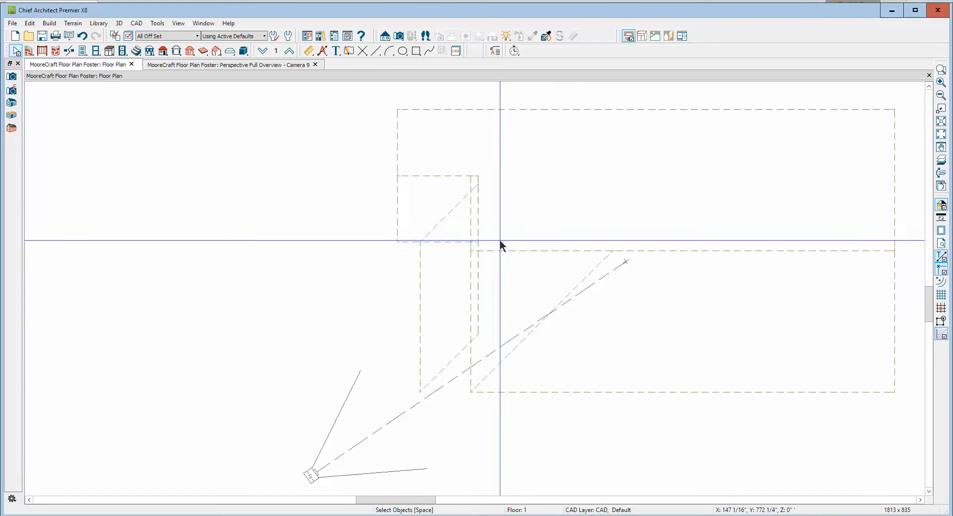
# - Delete the roof planes across all floors with Delete Objects
pyautogui.scroll(-1, 462, 238)
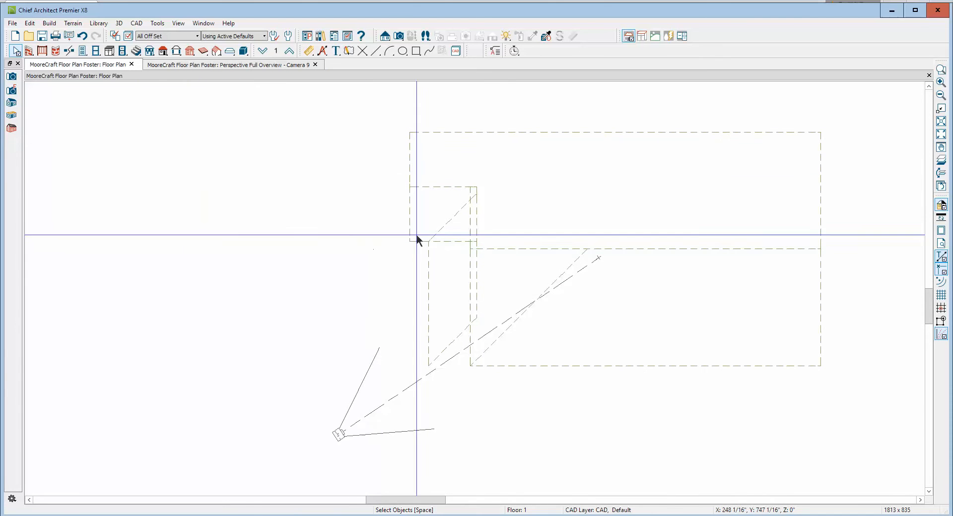
pyautogui.click(33, 25)
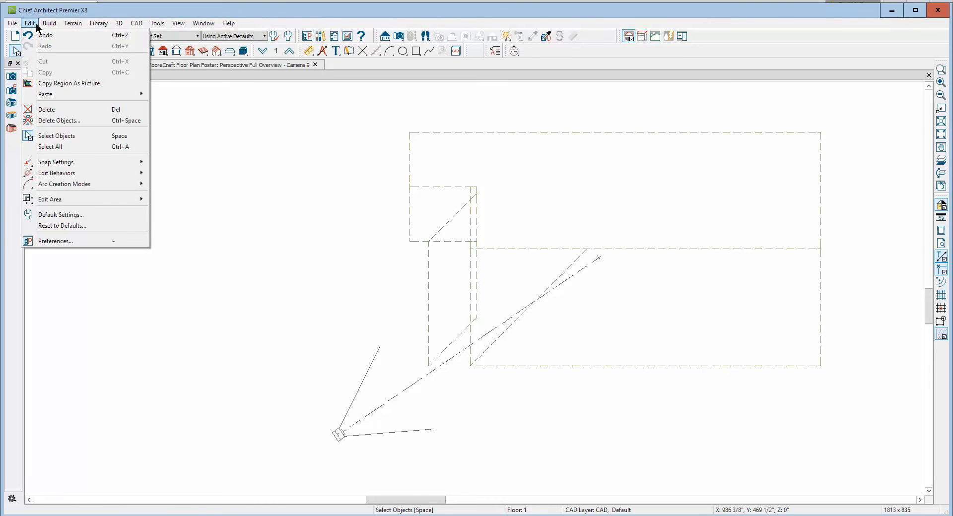
pyautogui.click(59, 121)
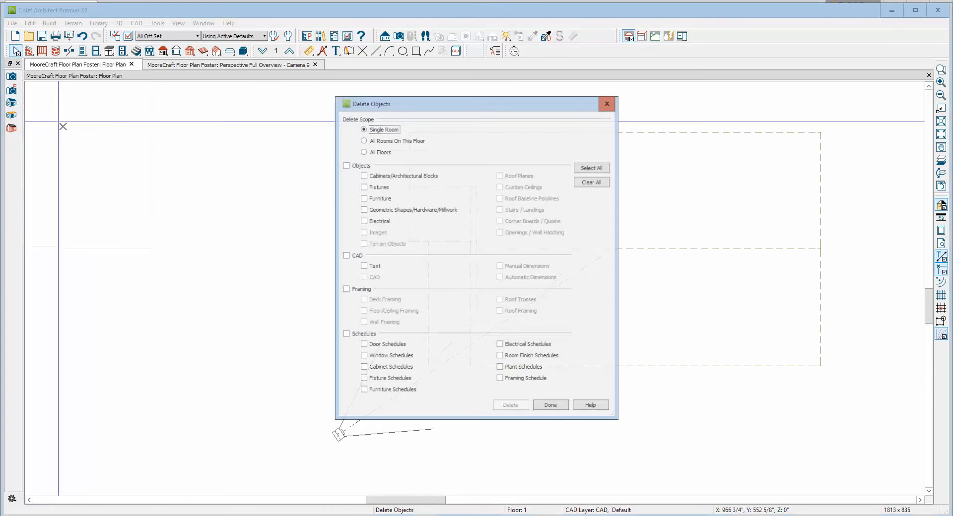
pyautogui.moveTo(469, 104); pyautogui.dragTo(248, 117)
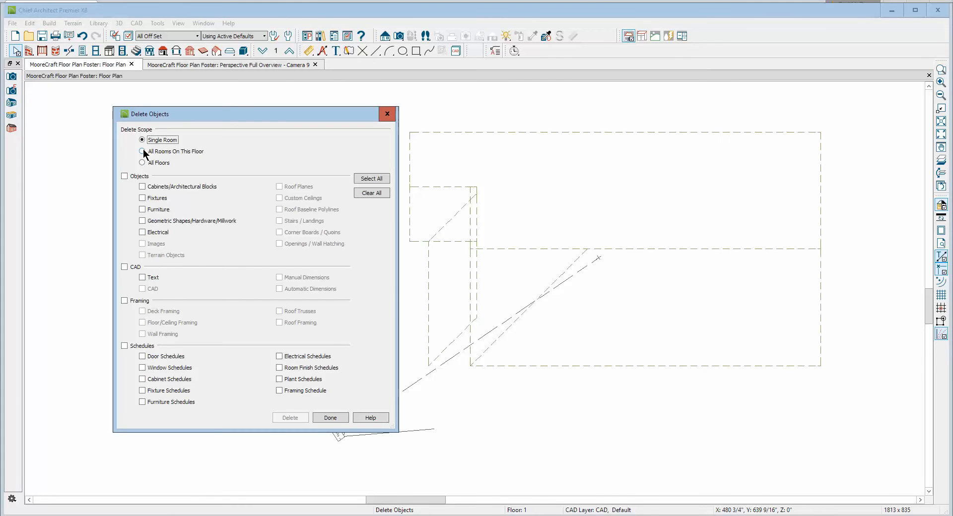
pyautogui.click(142, 162)
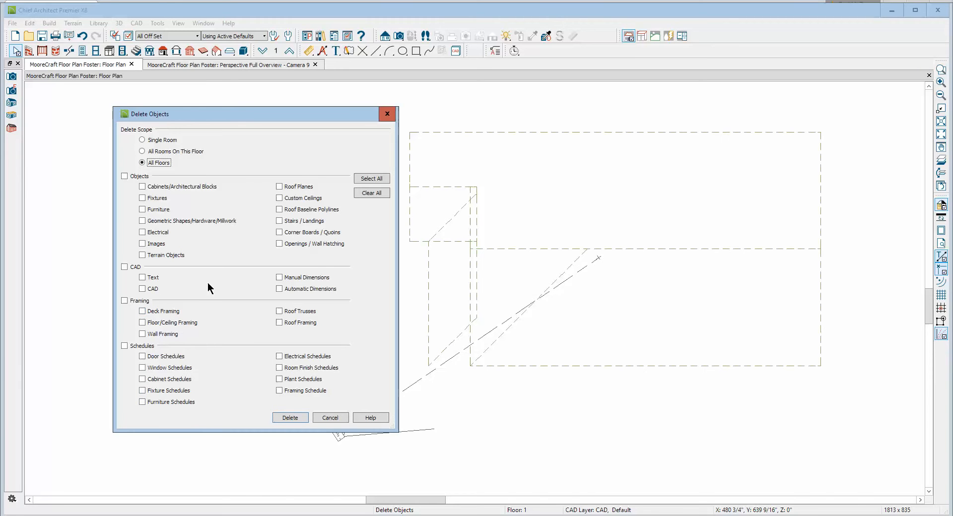
pyautogui.click(292, 418)
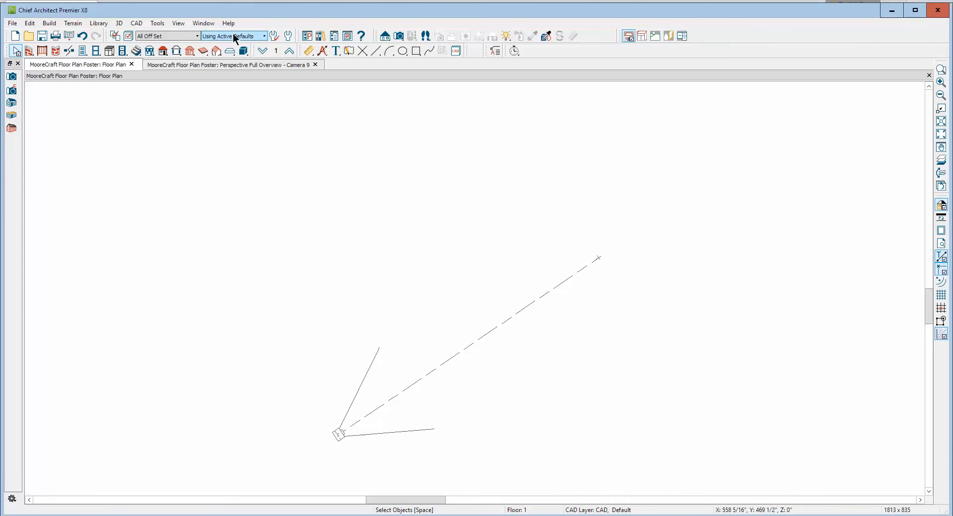
# - Switch the plan to the Default Set layer set and the 1/4" Scale Annotations
pyautogui.click(196, 35)
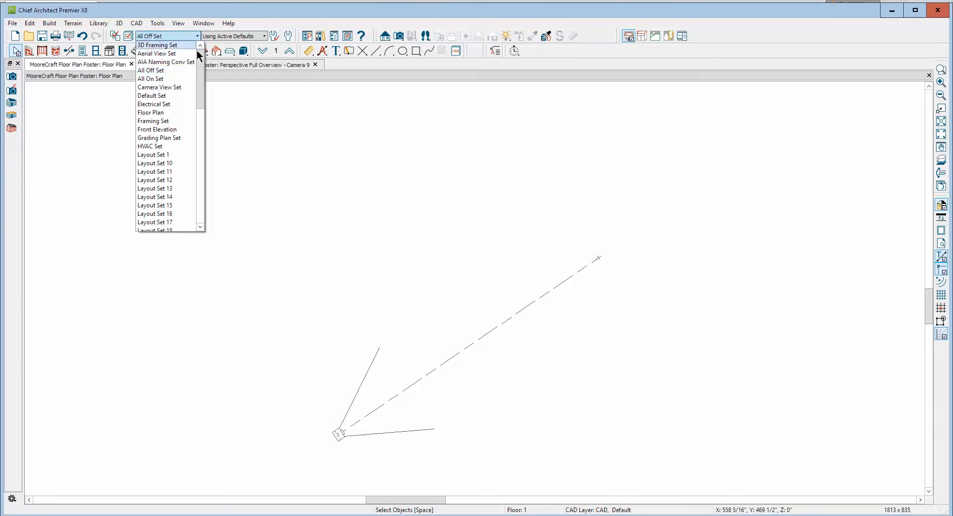
pyautogui.click(174, 93)
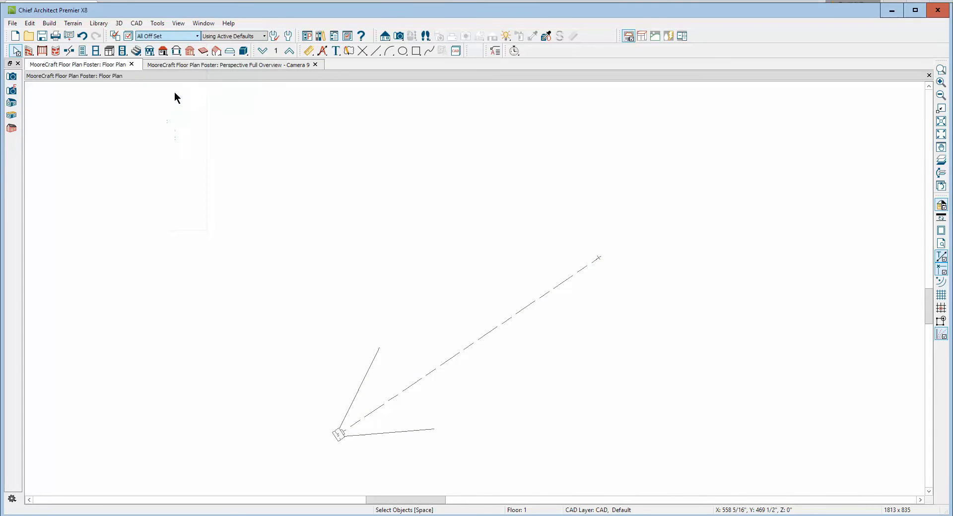
pyautogui.click(263, 35)
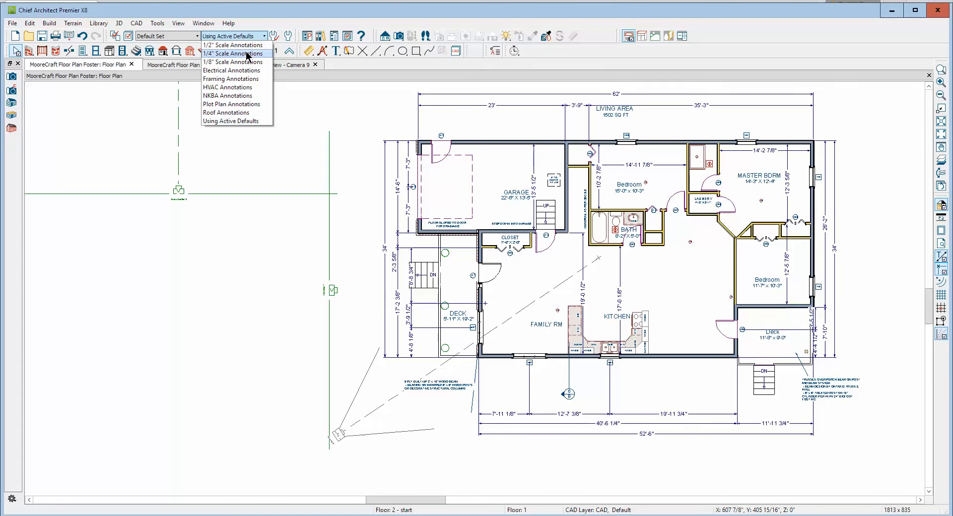
pyautogui.click(247, 53)
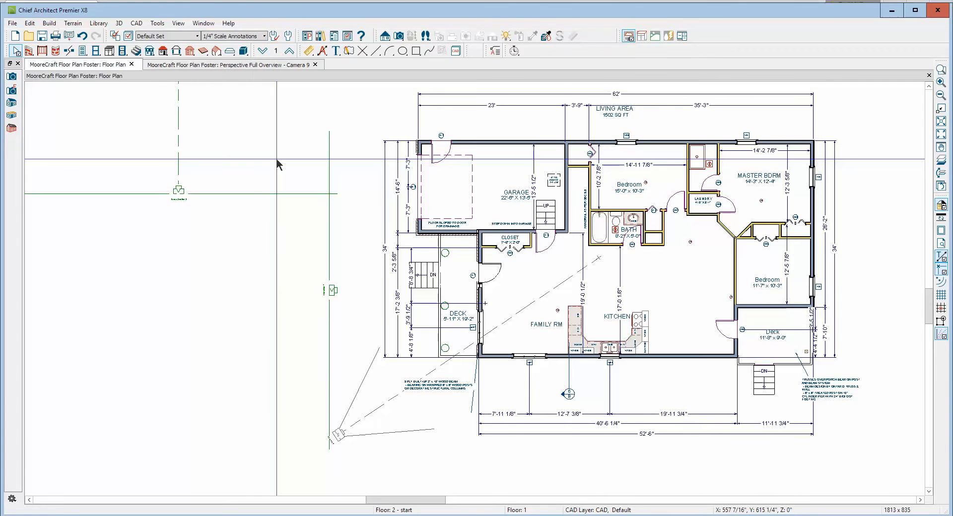
# - Undo the annotation set change, the layer set change and the roof plane deletion
pyautogui.scroll(-1, 276, 158)
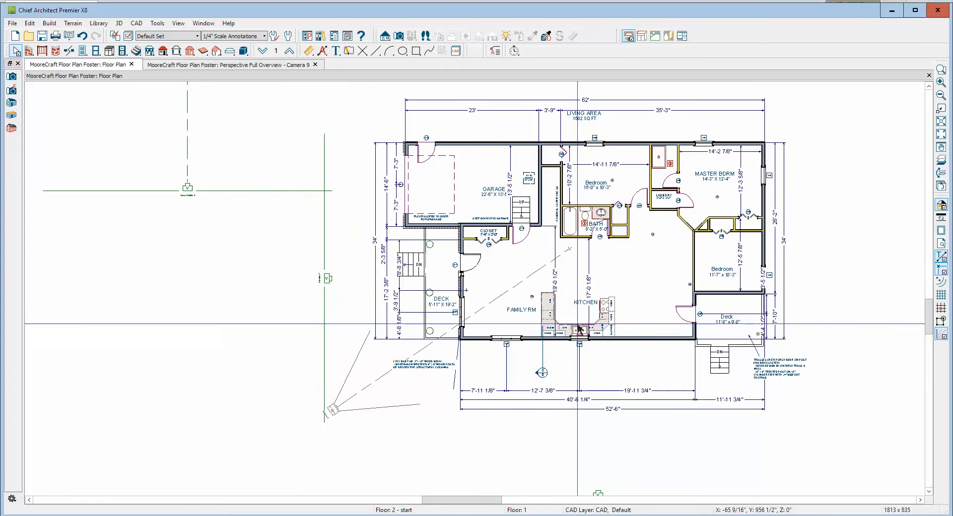
pyautogui.scroll(4, 578, 324)
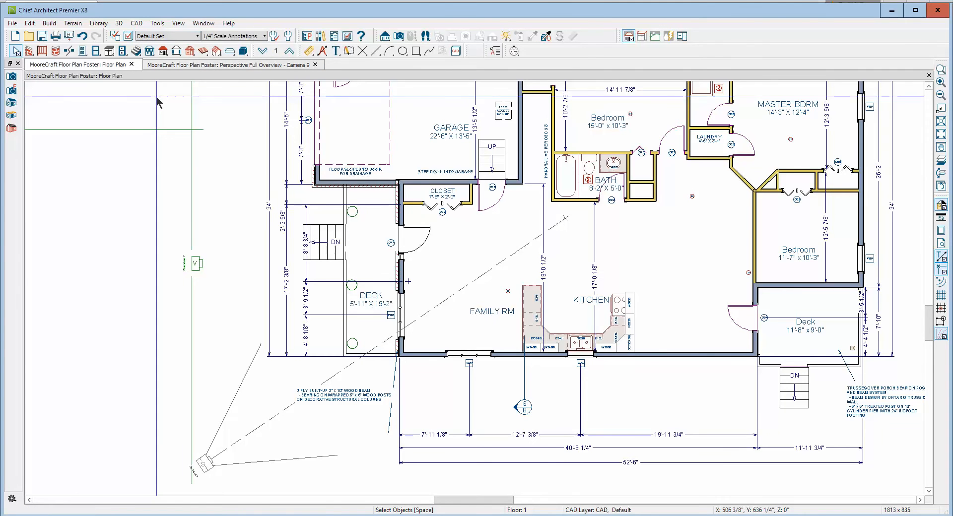
pyautogui.hotkey('ctrl', 'z')
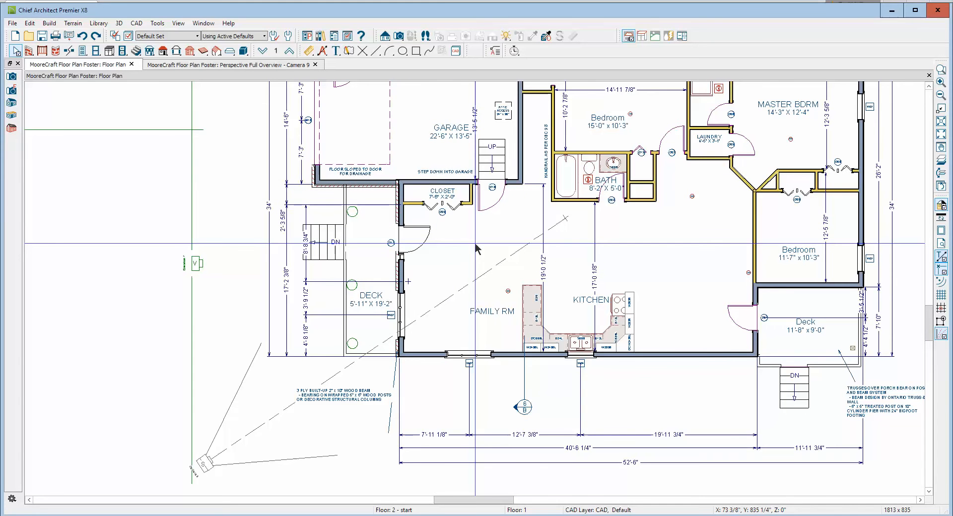
pyautogui.click(82, 37)
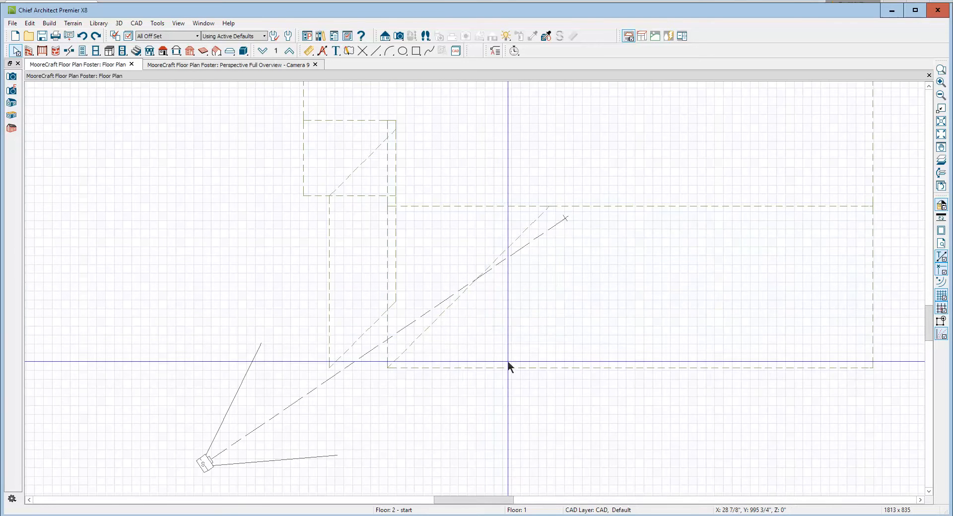
# - Examine the specifications of the large roof plane along the lower wall and the small roof plane near the garage front
pyautogui.click(522, 370)
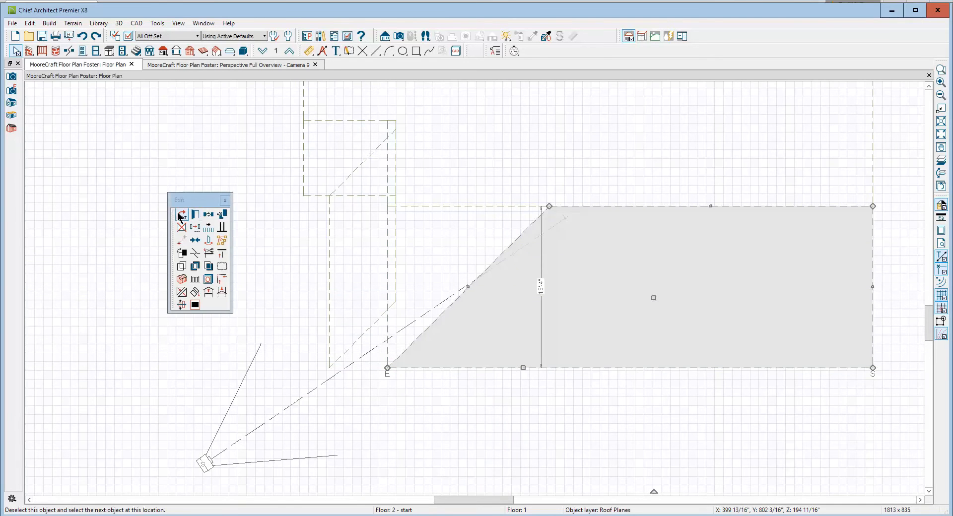
pyautogui.click(194, 216)
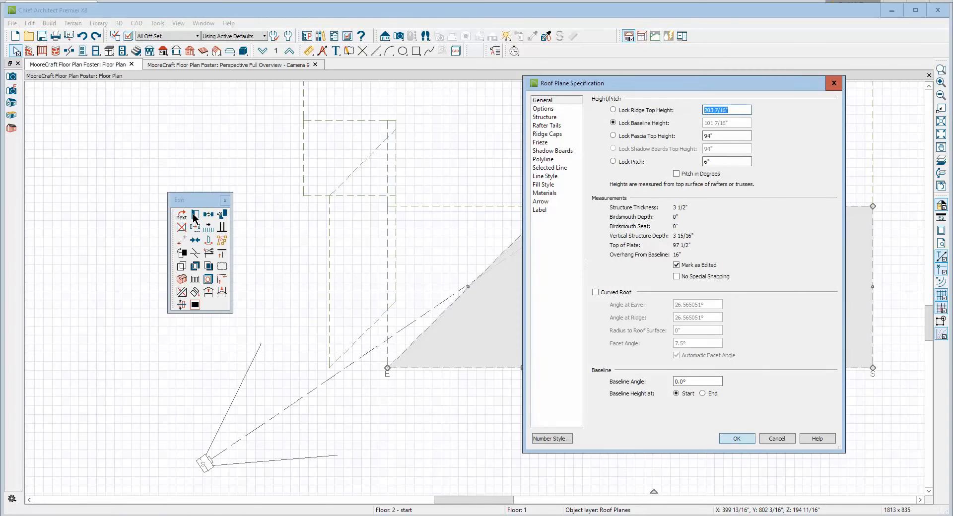
pyautogui.click(775, 439)
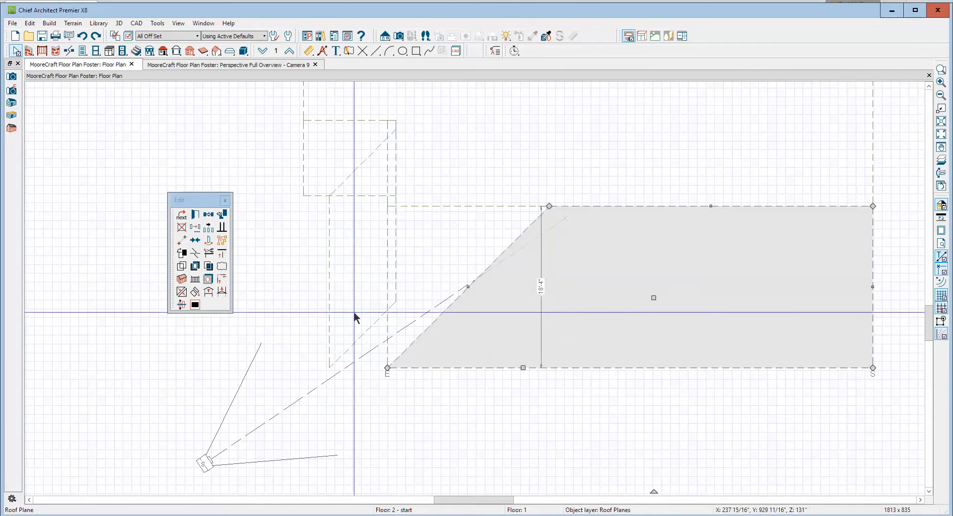
pyautogui.click(368, 327)
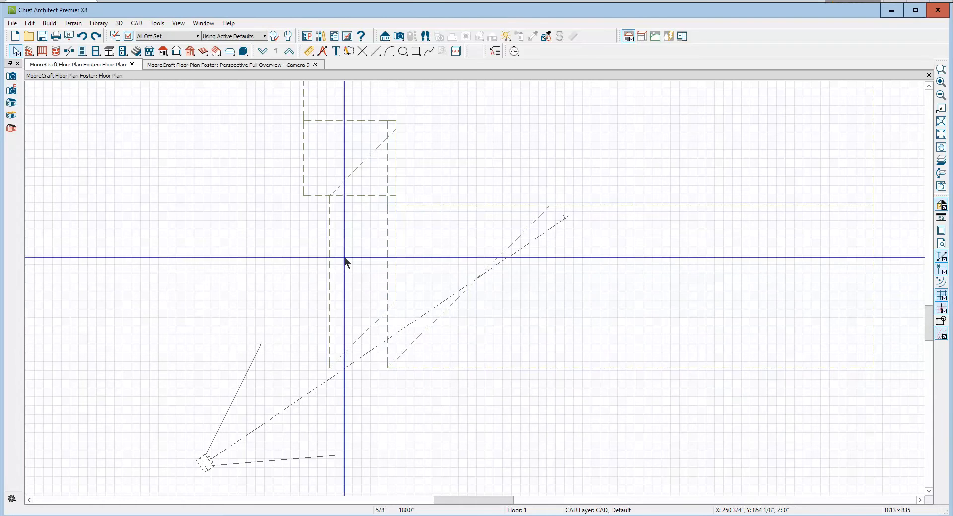
pyautogui.rightClick(309, 192)
pyautogui.click(343, 31)
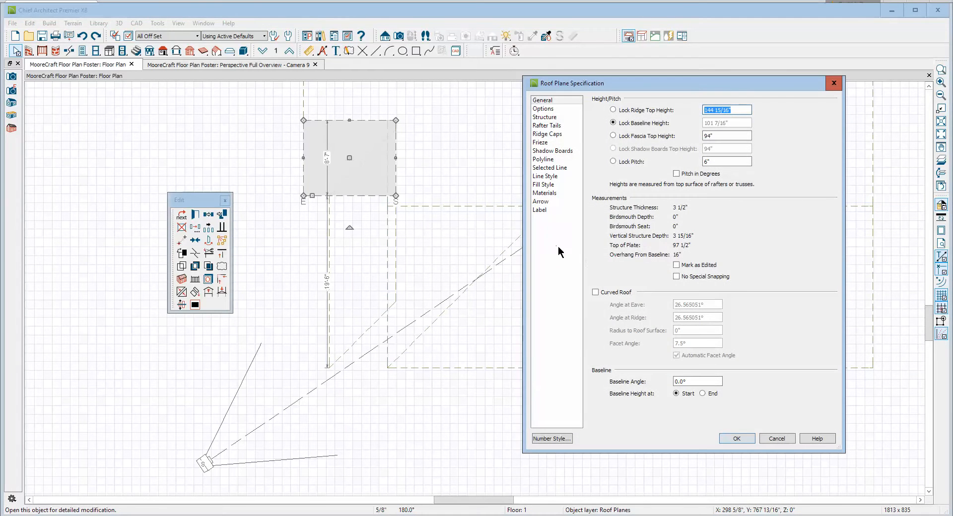
pyautogui.click(777, 438)
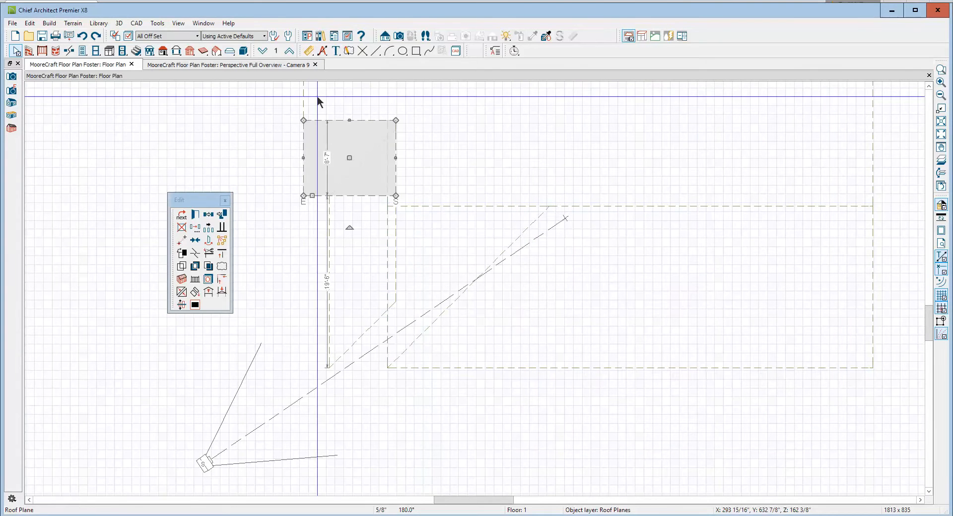
# - Redo the roof plane deletion and the switch to the Default Set layers
pyautogui.click(97, 36)
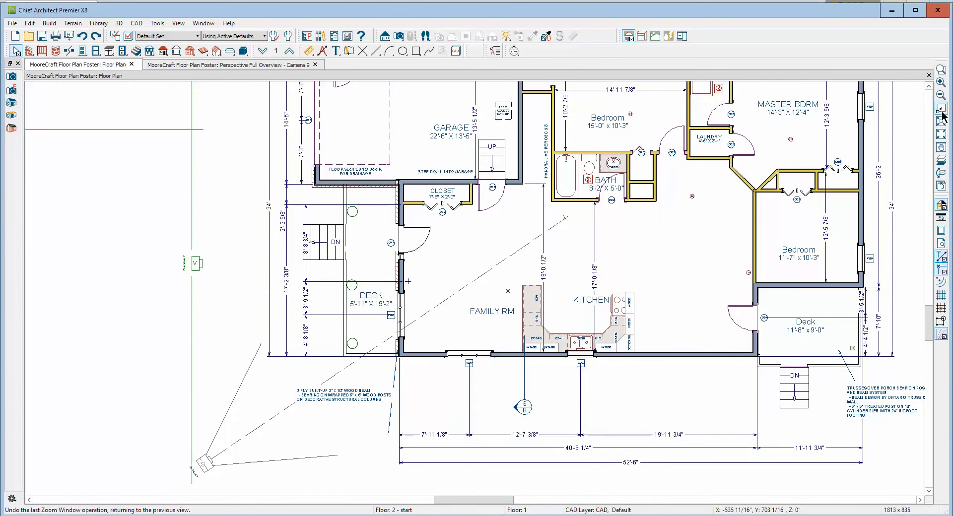
pyautogui.click(941, 94)
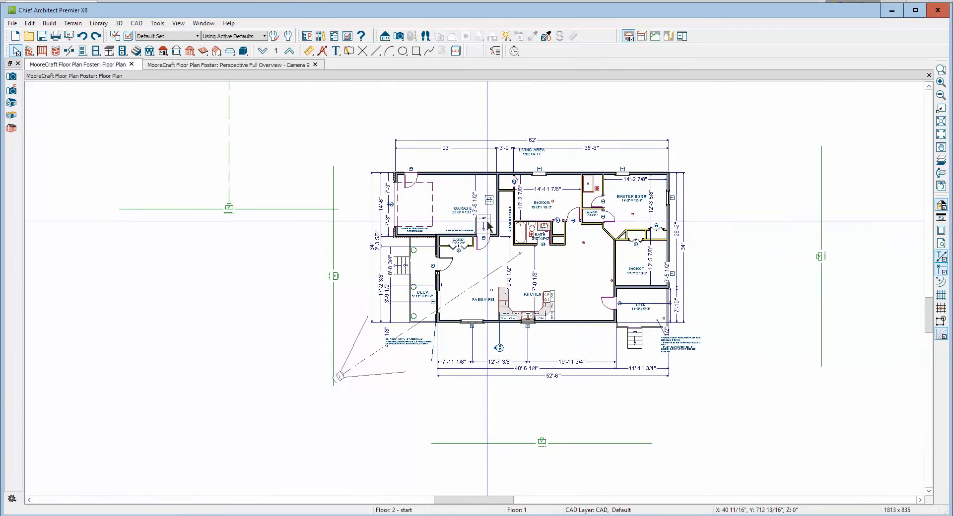
pyautogui.scroll(2, 505, 119)
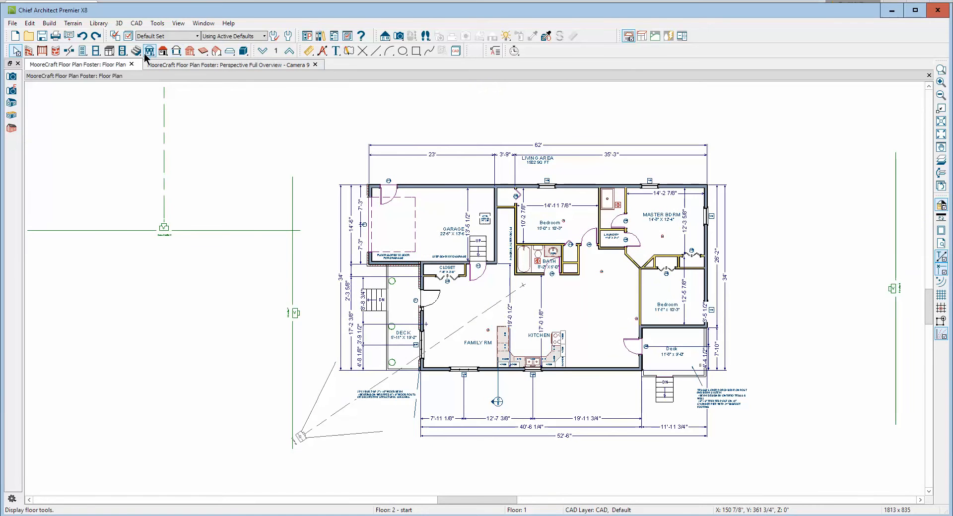
# - Start the Roof Plane tool and review the Build Roof default pitch, overhang and height settings without changing them
pyautogui.click(163, 51)
pyautogui.click(164, 51)
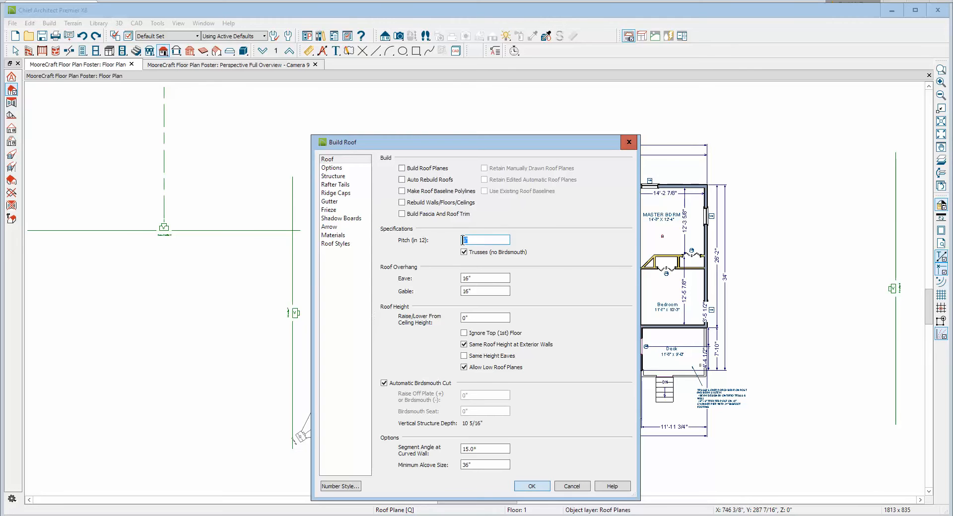
pyautogui.click(574, 488)
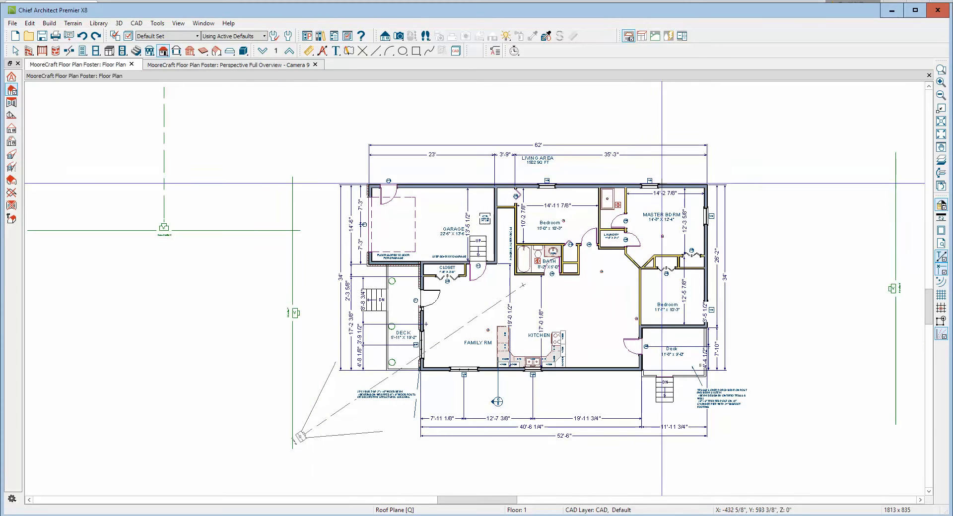
# - Draw opposing roof planes from the upper and lower exterior walls, turning on display of the Roof Planes layer
pyautogui.moveTo(699, 183)
pyautogui.mouseDown()
pyautogui.moveTo(420, 174)
pyautogui.moveTo(426, 213)
pyautogui.moveTo(438, 218)
pyautogui.mouseUp()
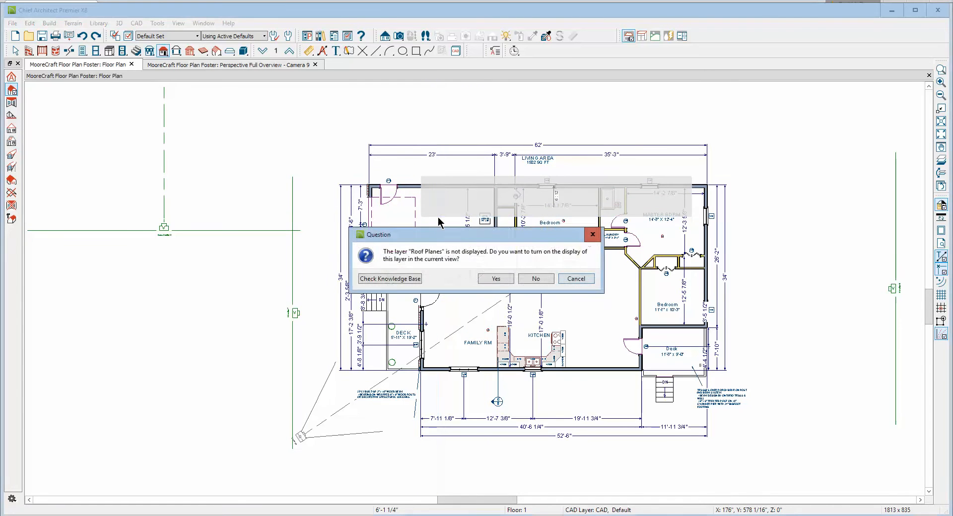
pyautogui.click(494, 279)
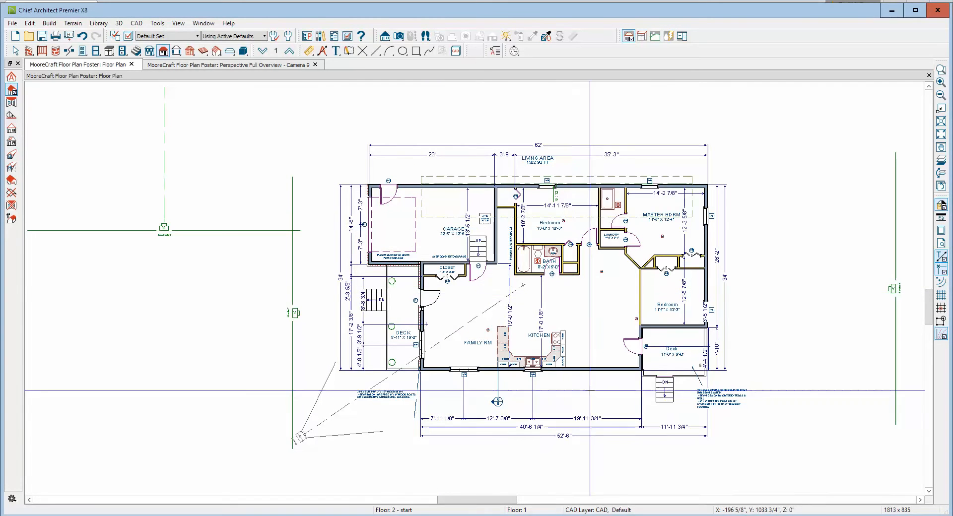
pyautogui.moveTo(621, 370); pyautogui.dragTo(439, 377)
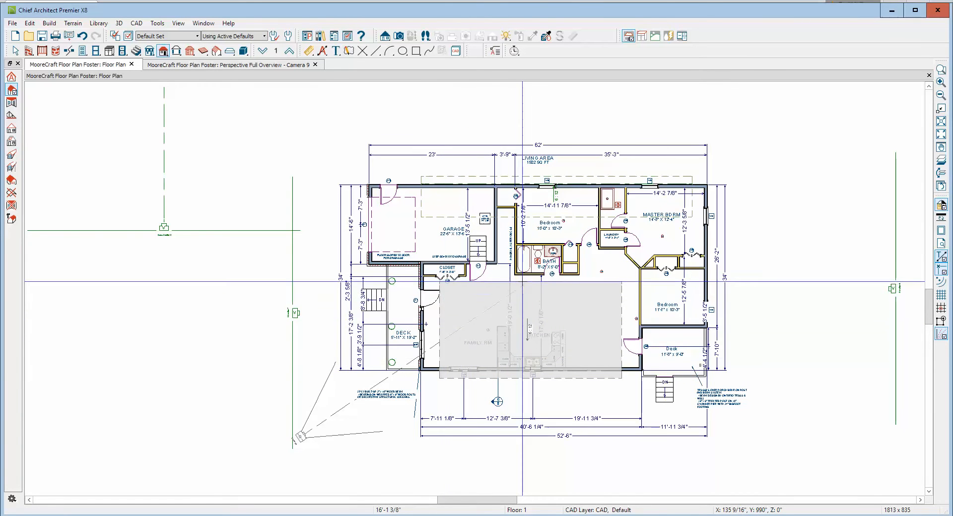
# - Join the ridge edge of the lower roof plane to the ridge edge of the upper one with Join Roof Planes
pyautogui.rightClick(523, 285)
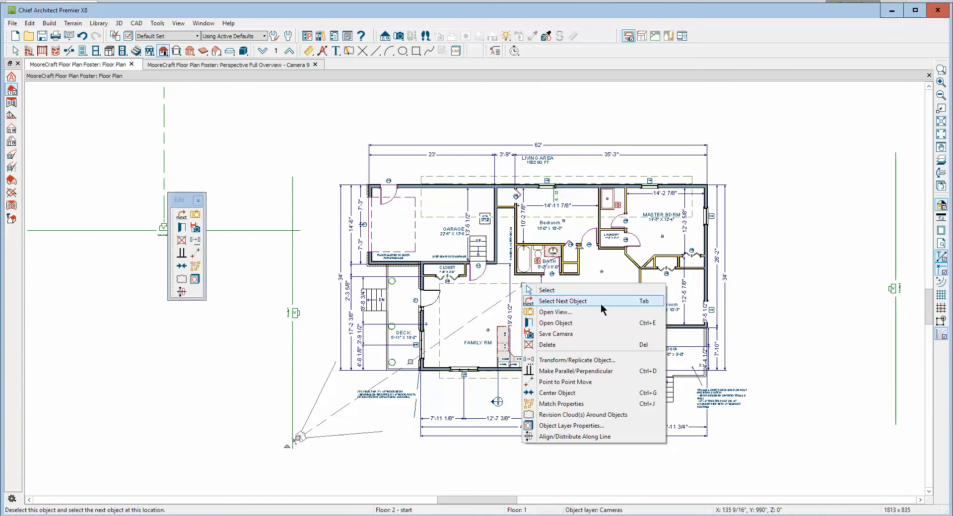
pyautogui.rightClick(498, 284)
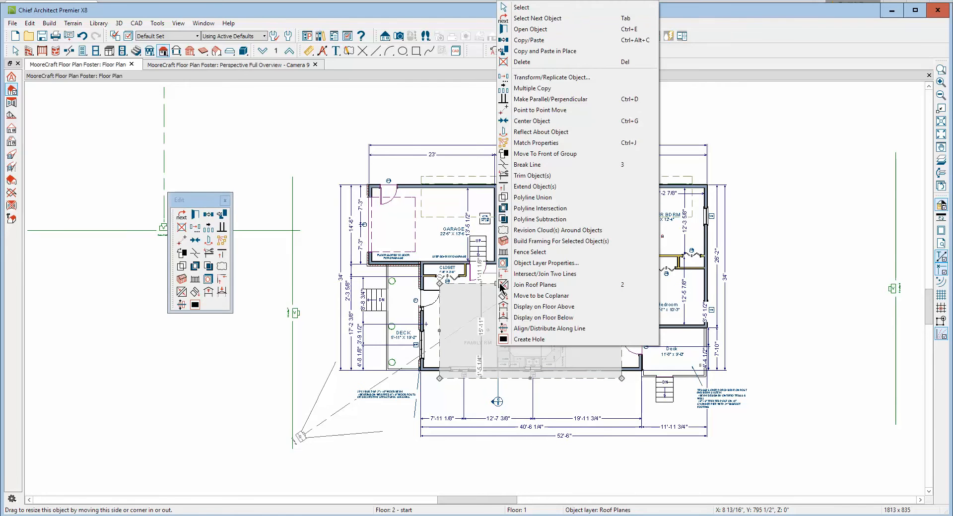
pyautogui.click(516, 286)
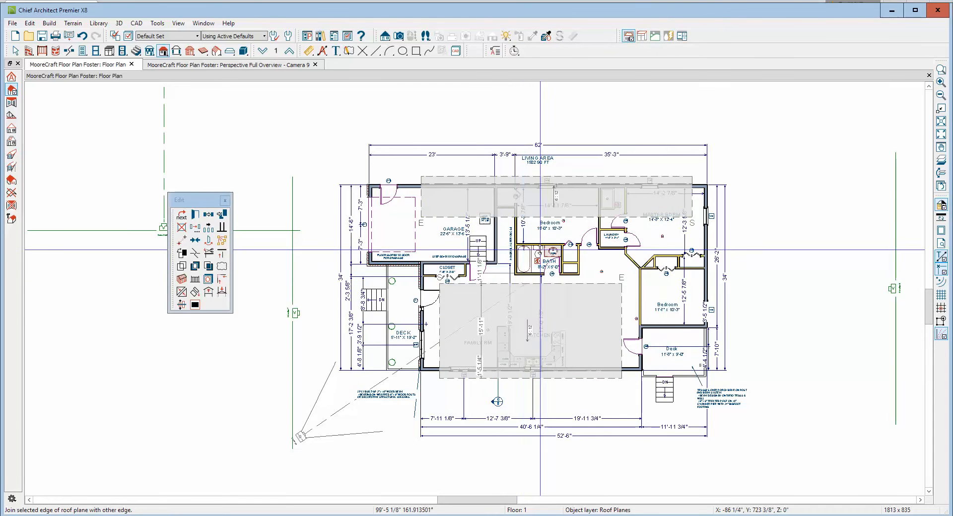
pyautogui.click(575, 215)
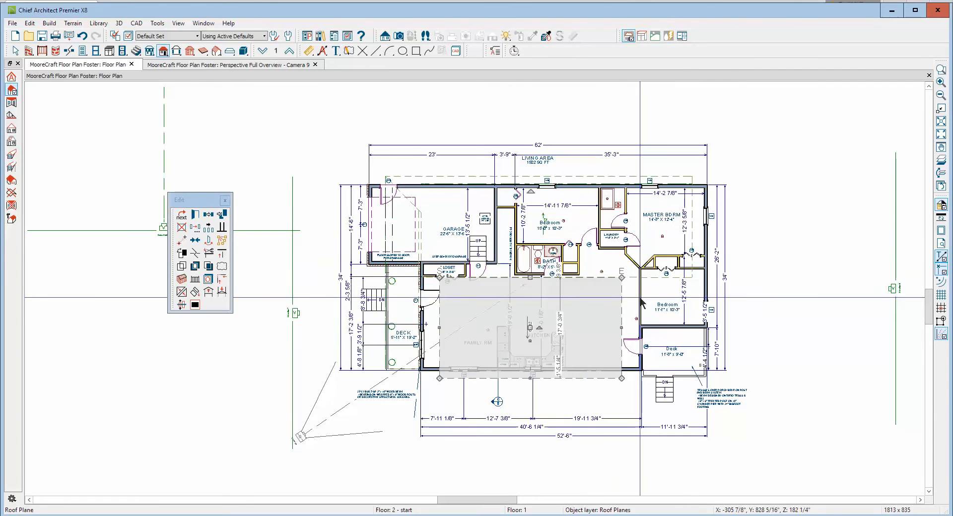
pyautogui.press('space')
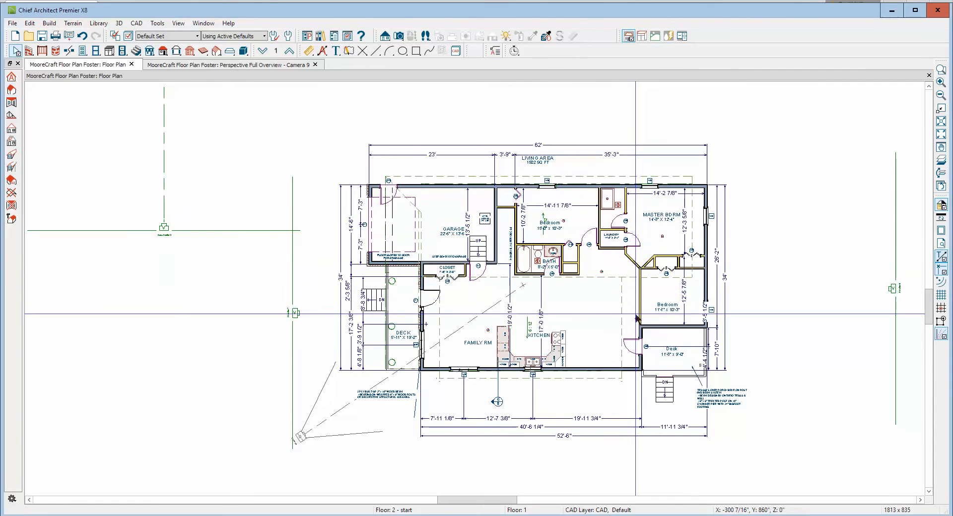
# - Extend the gable edge of the upper roof plane outward past the master bedroom's outer side wall
pyautogui.click(694, 224)
pyautogui.moveTo(694, 224); pyautogui.dragTo(721, 233)
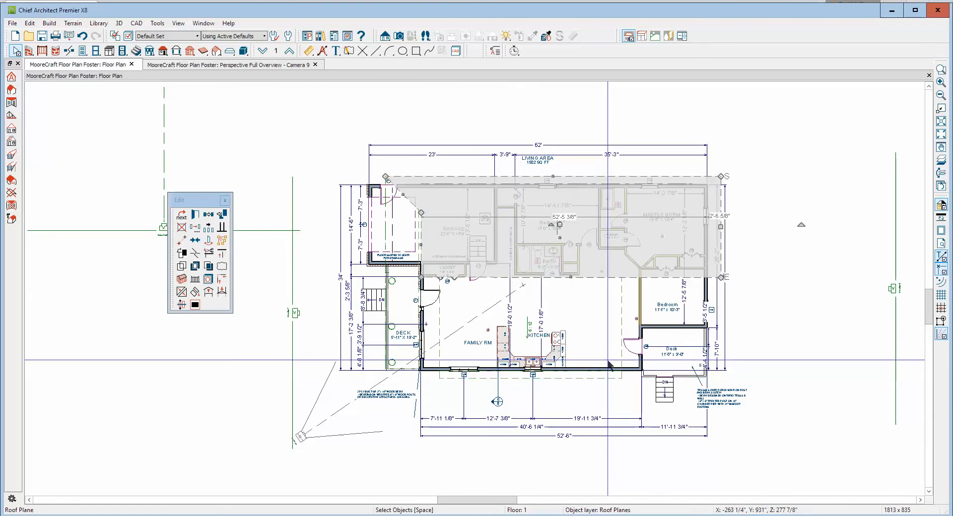
# - Extend the lower roof plane's bedroom-side gable edge outward to align with the upper roof plane's edge
pyautogui.click(622, 298)
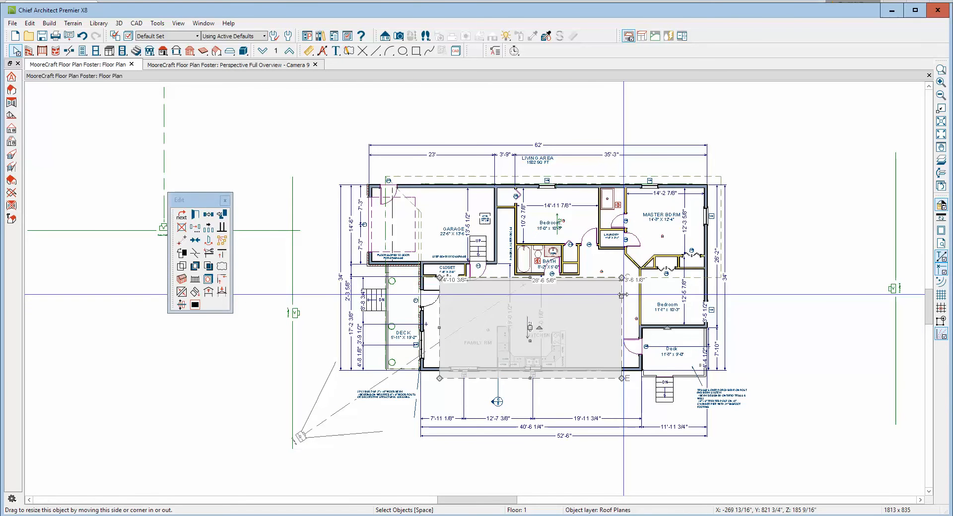
pyautogui.moveTo(680, 281); pyautogui.dragTo(721, 274)
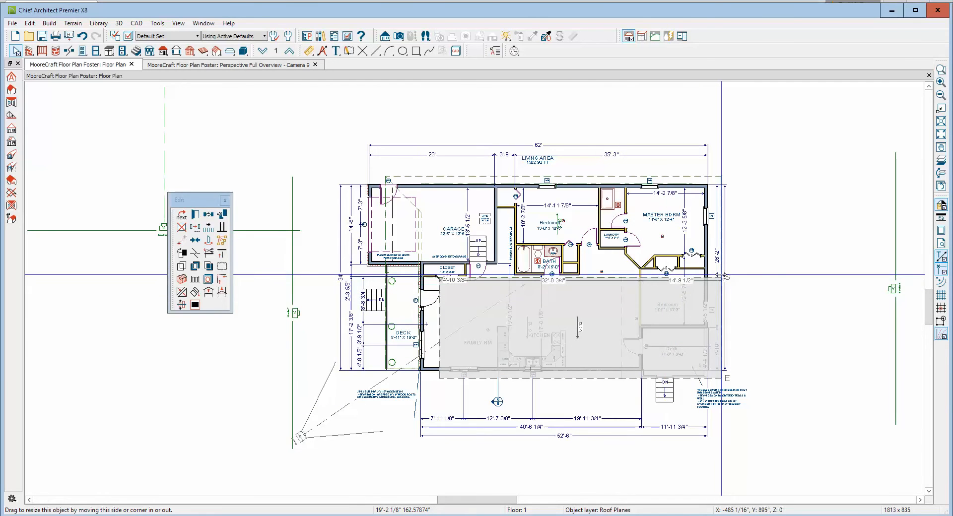
pyautogui.press('Escape')
# - Extend the lower roof plane's opposite gable edge outward past the family room wall to cover the front deck
pyautogui.click(941, 70)
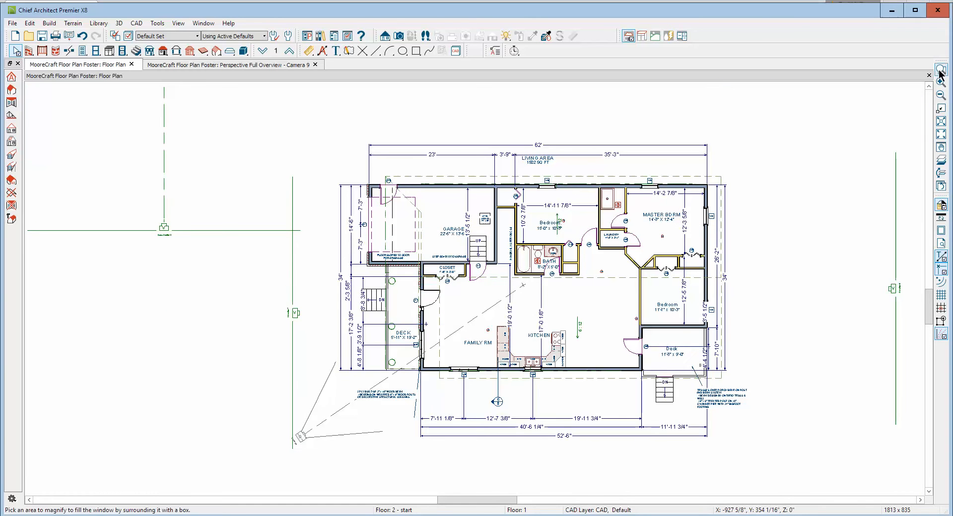
pyautogui.moveTo(289, 157); pyautogui.dragTo(499, 425)
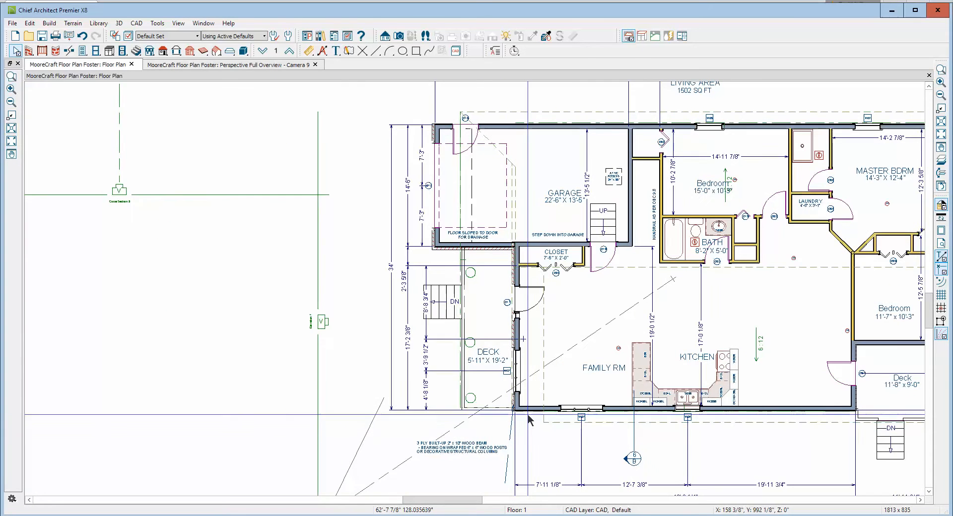
pyautogui.click(546, 360)
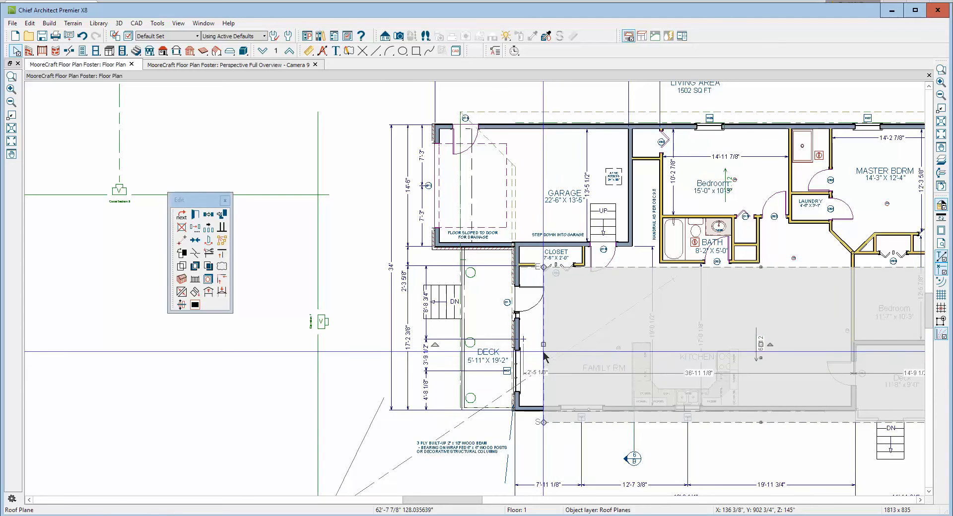
pyautogui.moveTo(544, 345); pyautogui.dragTo(504, 346)
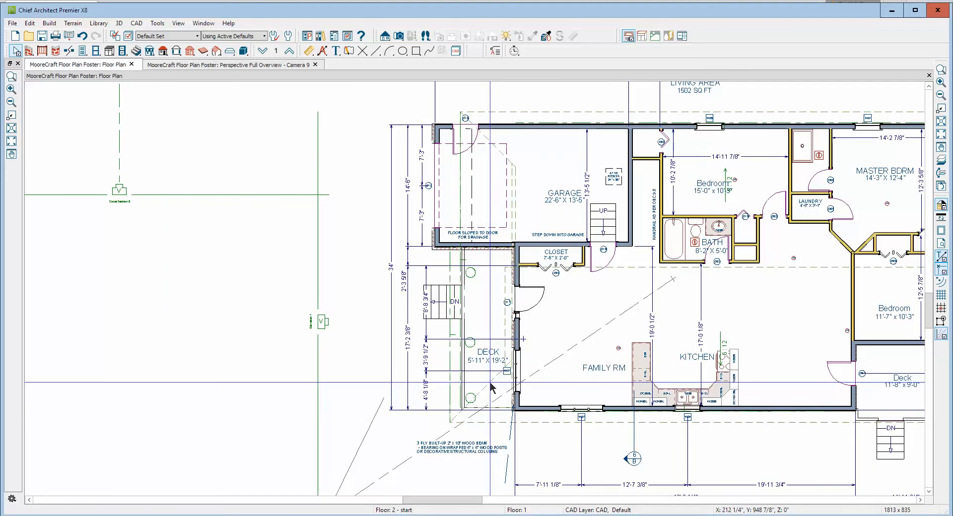
pyautogui.press('Escape')
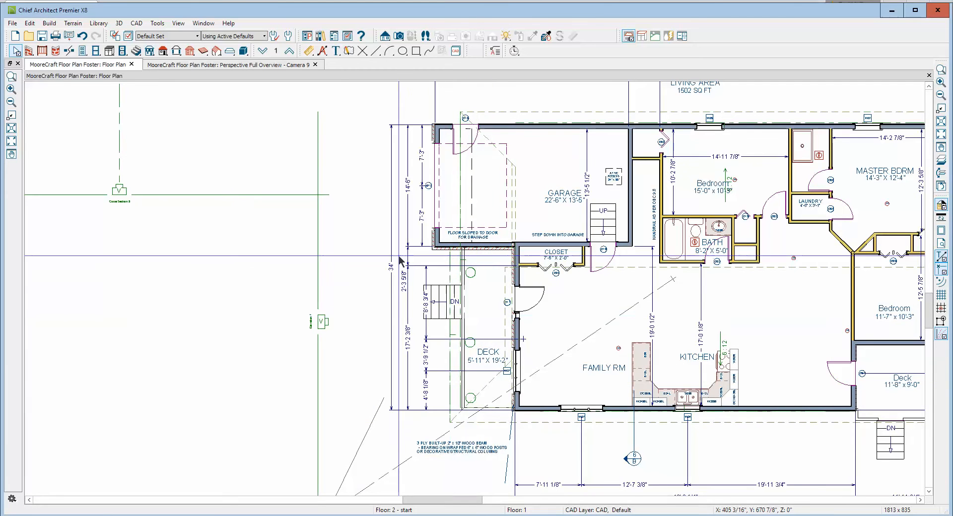
# - Review the Build Roof pitch, overhang and height settings again without changing them, and return to selecting objects
pyautogui.doubleClick(164, 51)
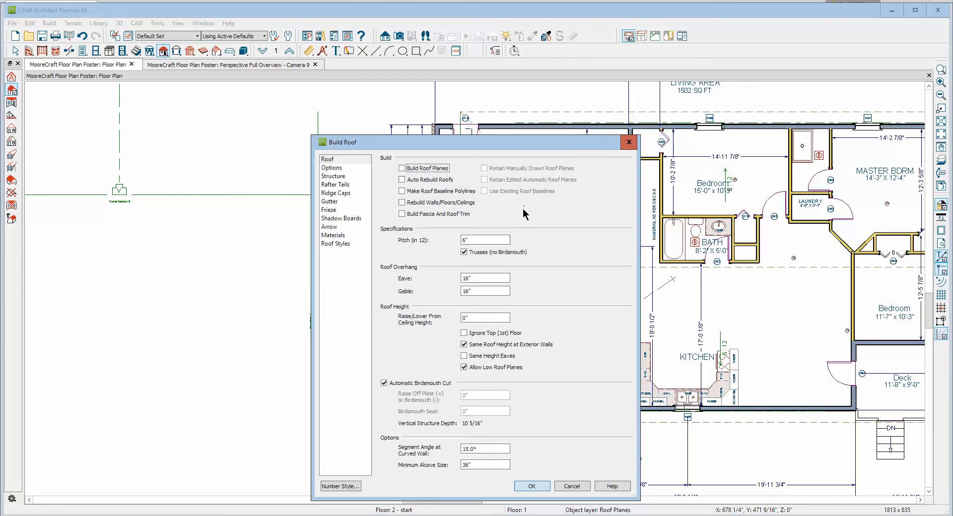
pyautogui.click(572, 486)
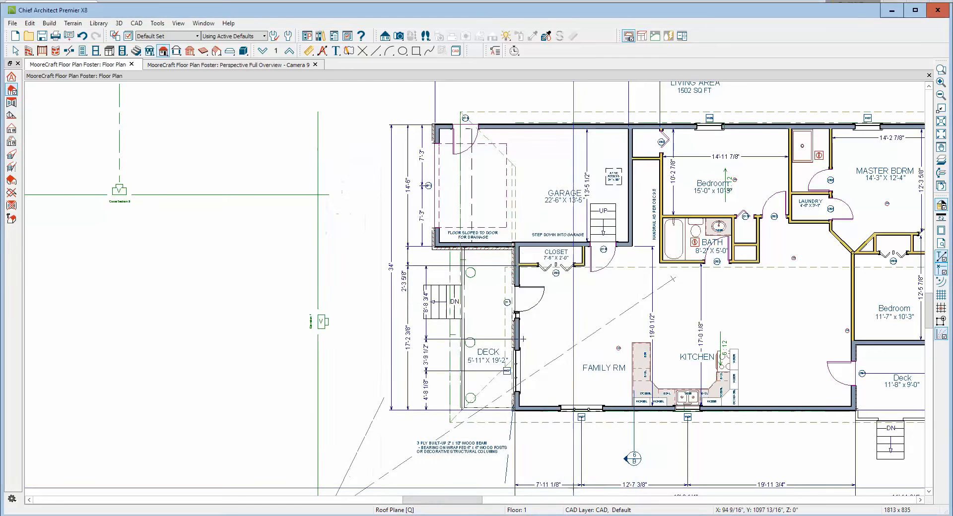
pyautogui.press('space')
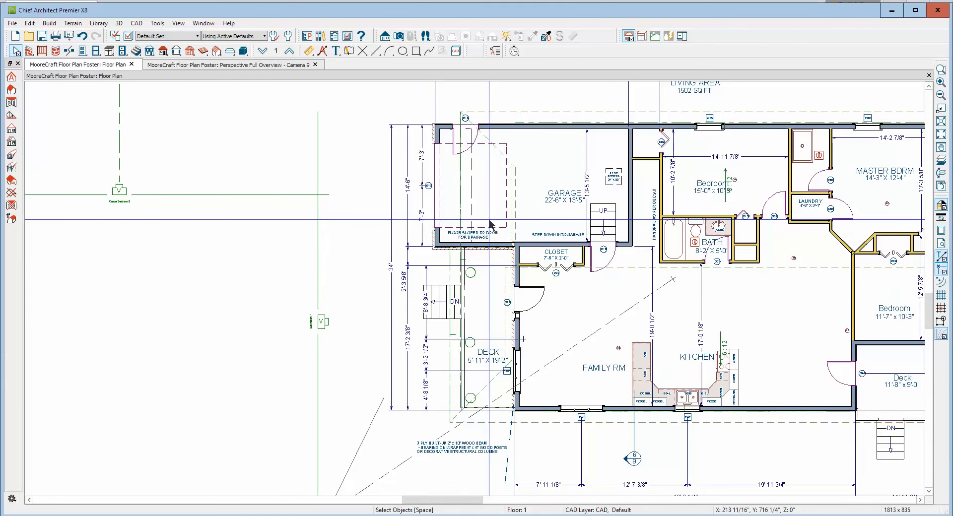
# - Inspect the lower roof plane above the front porch in the perspective overview, and return to the floor plan
pyautogui.hotkey('ctrl', 'Tab')
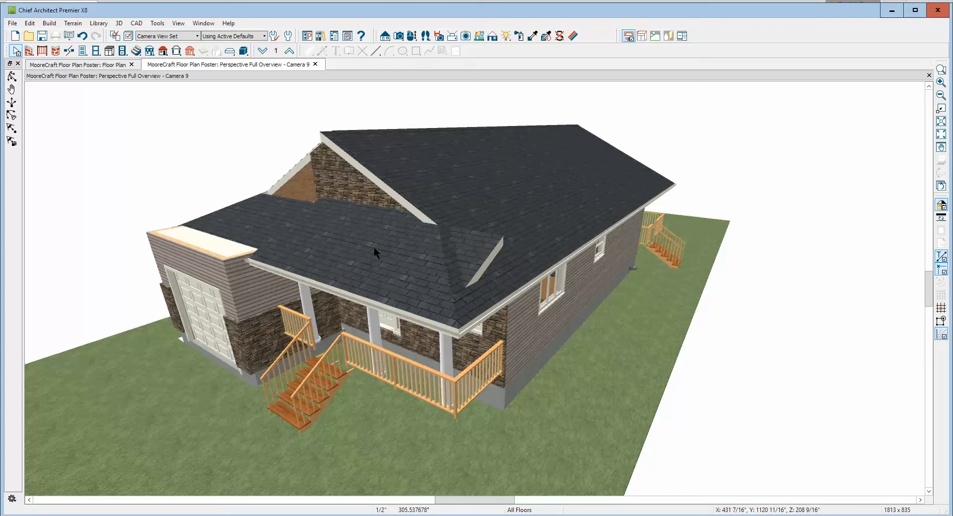
pyautogui.click(501, 251)
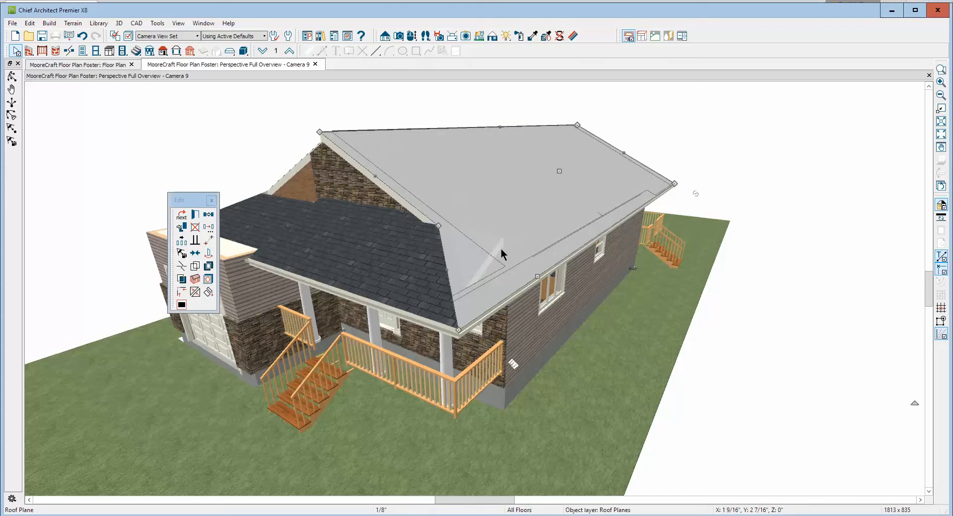
pyautogui.press('Escape')
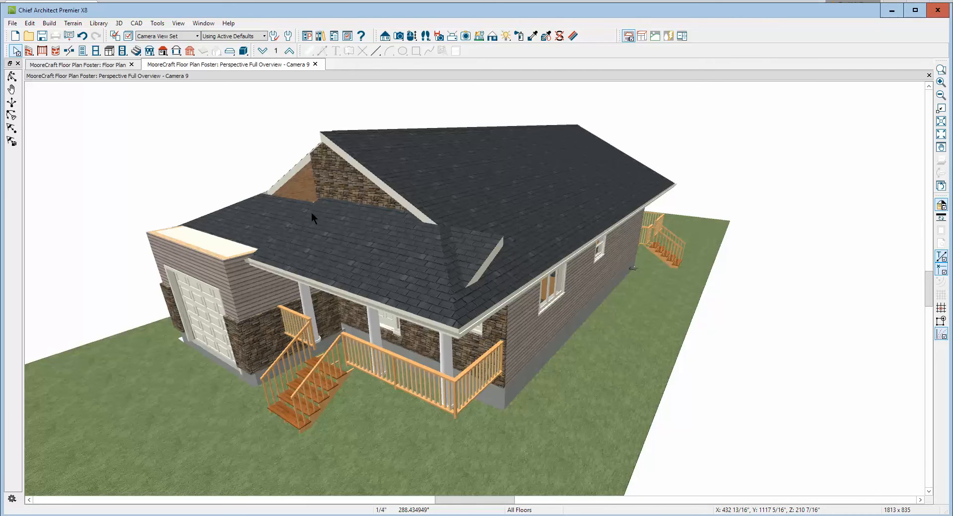
pyautogui.hotkey('ctrl', 'Tab')
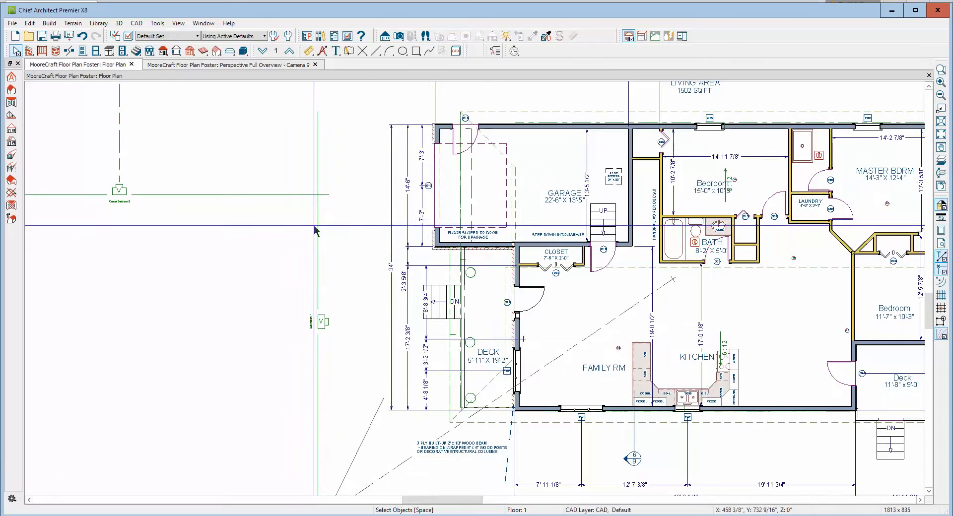
# - Extend the upper roof plane past the garage's front wall, straighten its angled corner into one edge, and view the roof in 3D
pyautogui.click(501, 155)
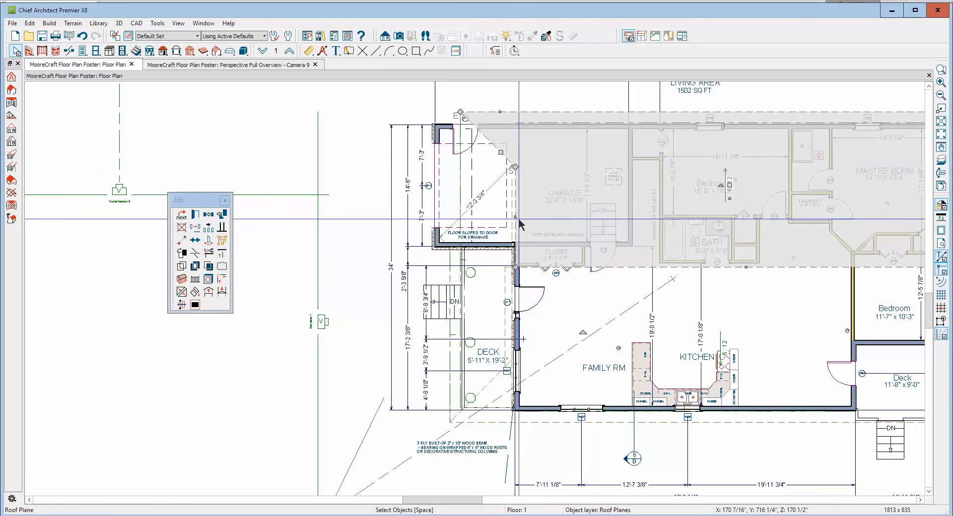
pyautogui.moveTo(514, 218); pyautogui.dragTo(462, 112)
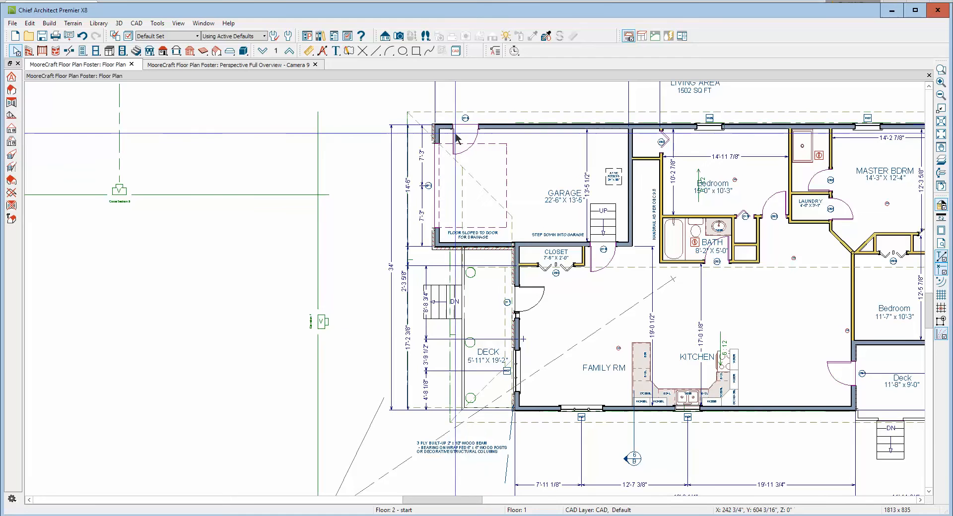
pyautogui.click(482, 115)
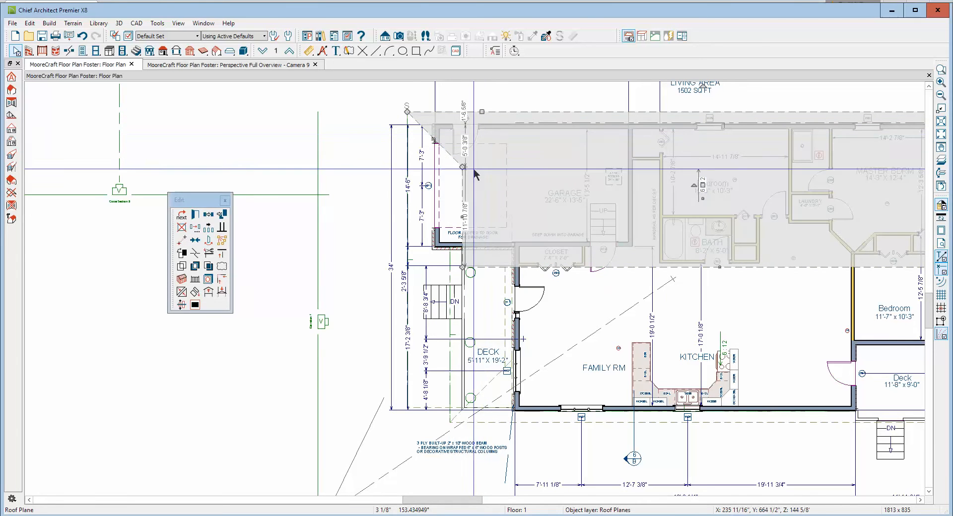
pyautogui.moveTo(467, 220); pyautogui.dragTo(406, 104)
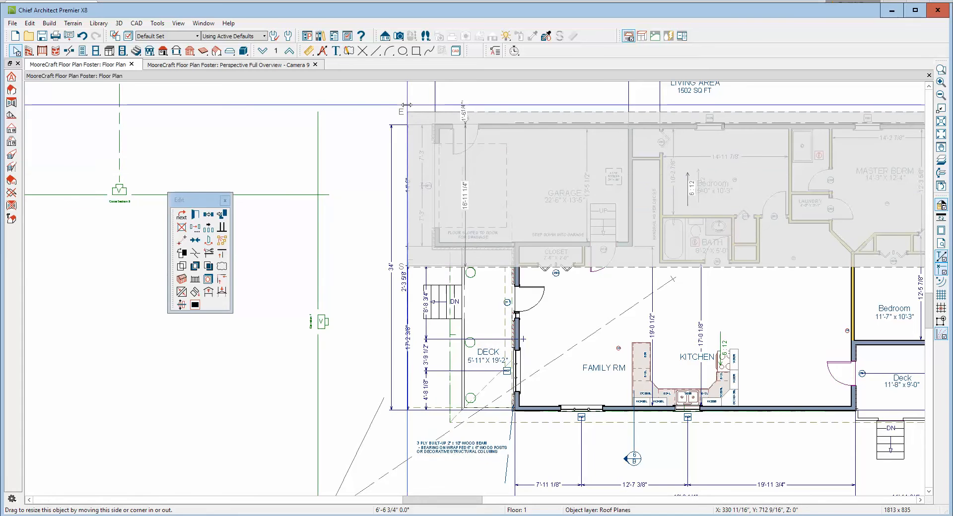
pyautogui.click(415, 313)
pyautogui.hotkey('ctrl', 'Tab')
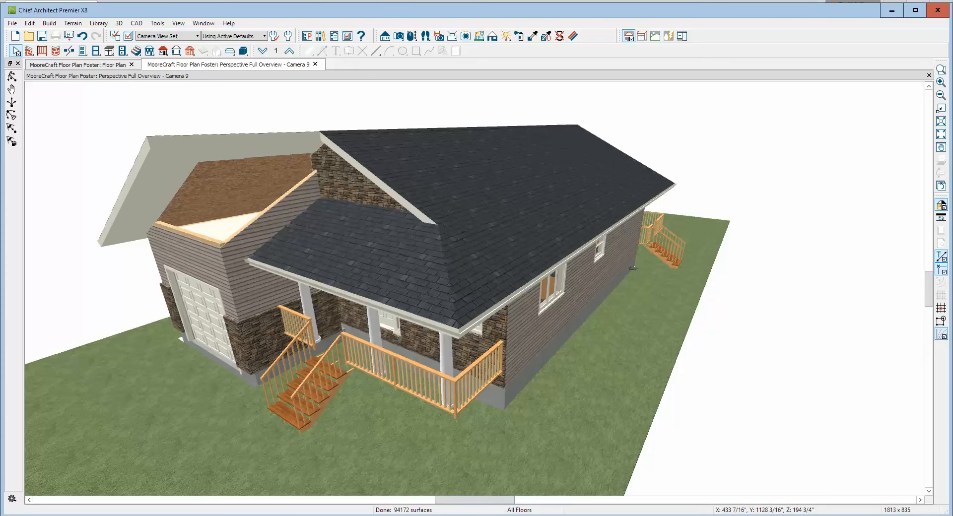
# - Switch to File Explorer and sort the Downloads folder by date modified to look through the recent project files
pyautogui.click(244, 478)
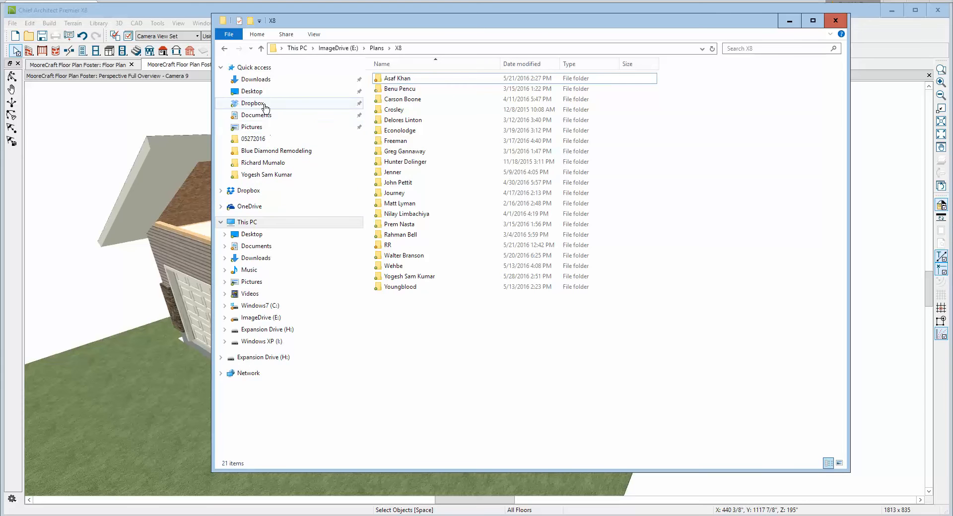
pyautogui.click(259, 80)
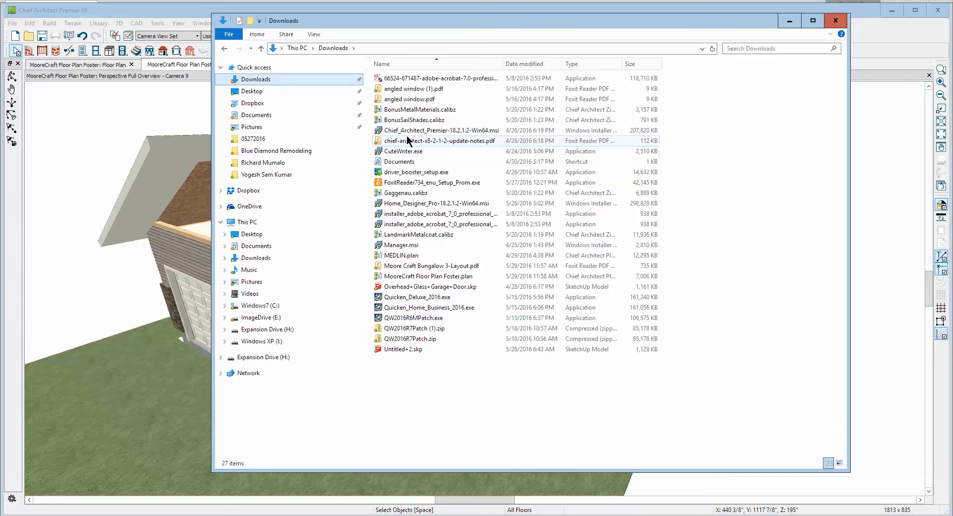
pyautogui.rightClick(673, 139)
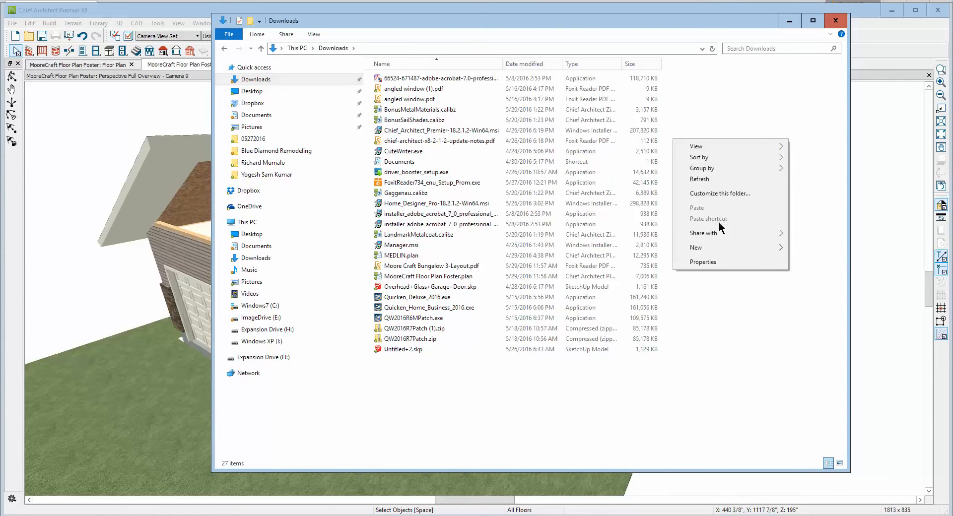
pyautogui.moveTo(716, 157)
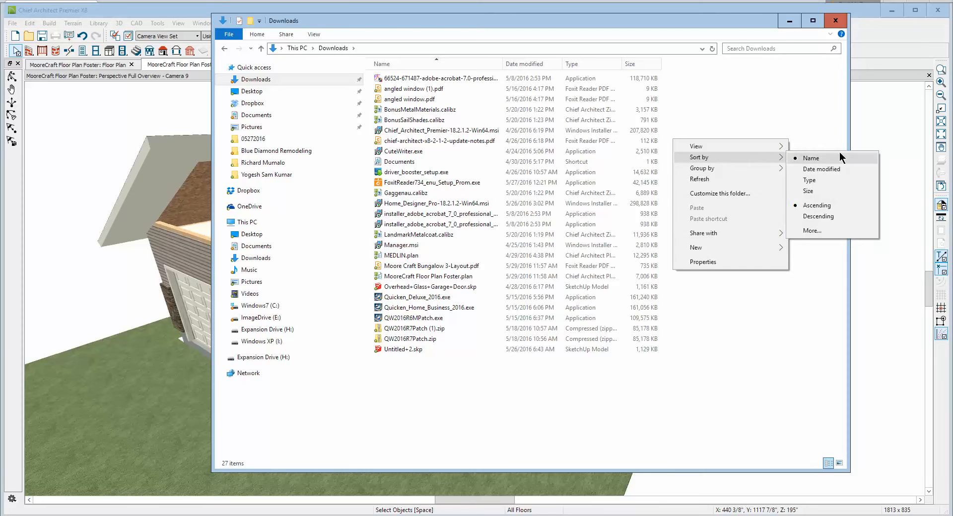
pyautogui.click(821, 168)
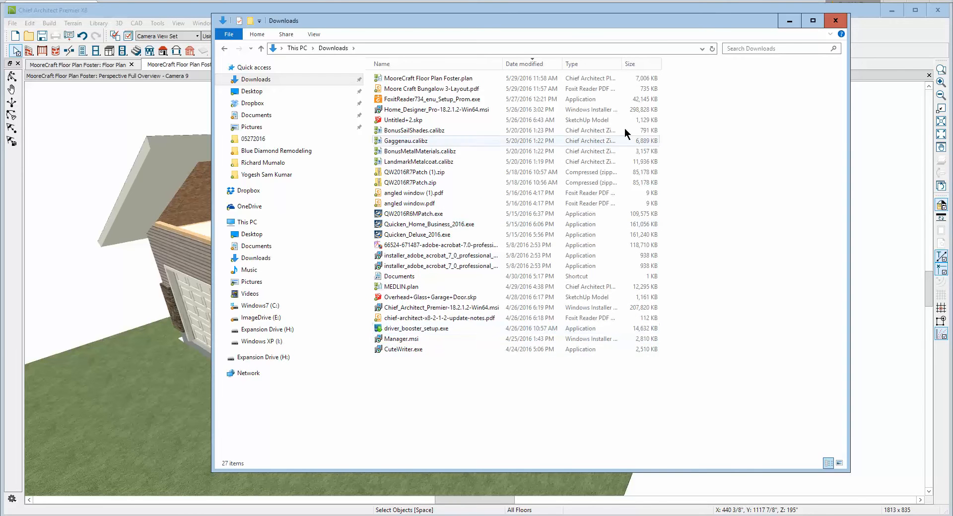
pyautogui.click(788, 22)
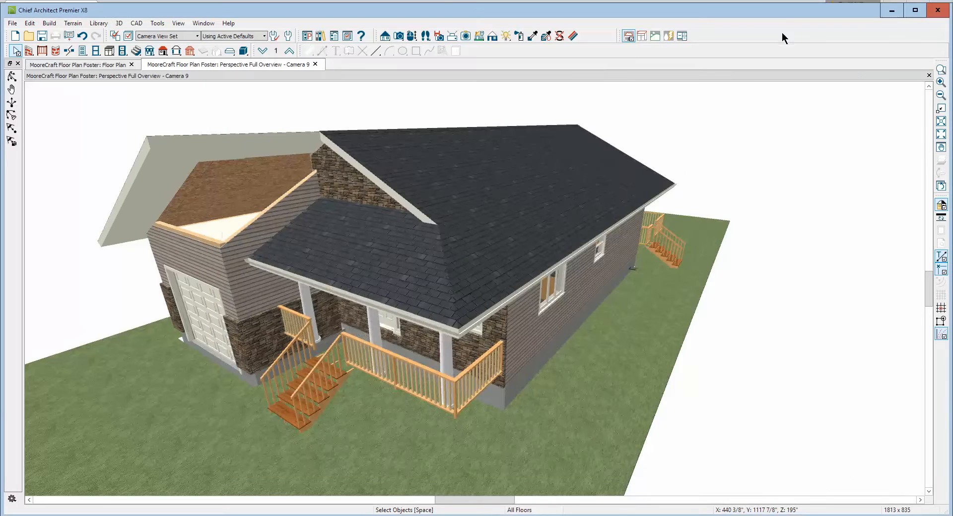
# - Switch to the browser and read the poster's porch and gable roof requirements in the "Roof not building correctly" topic
pyautogui.moveTo(290, 515)
pyautogui.moveTo(241, 515)
pyautogui.click(287, 515)
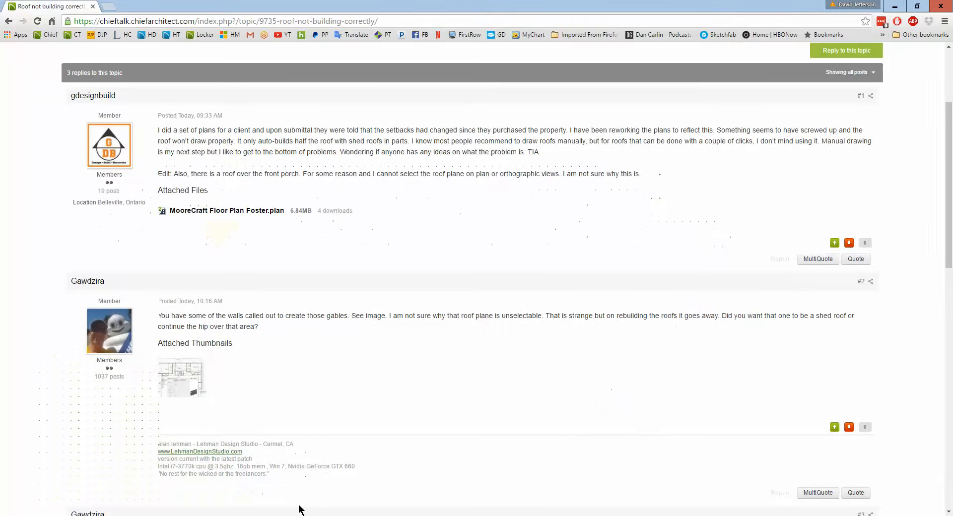
pyautogui.scroll(-14, 256, 323)
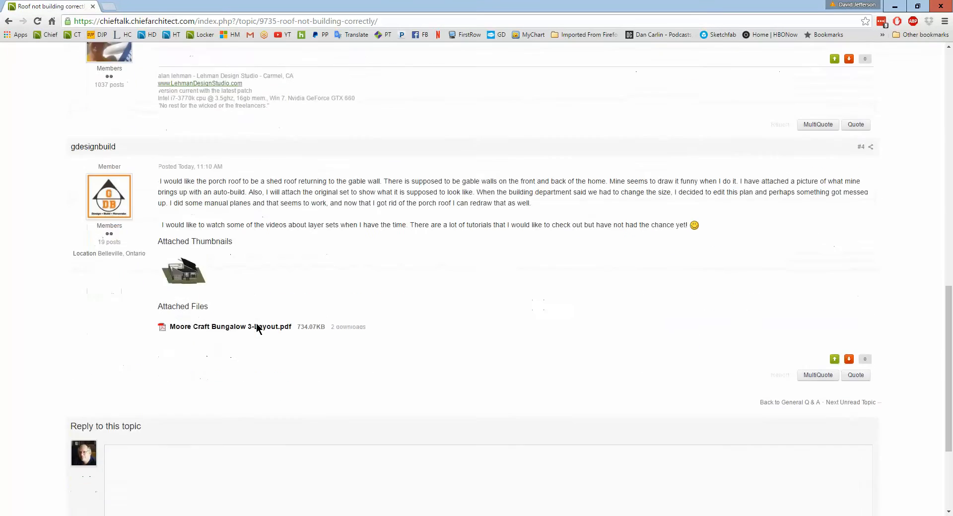
pyautogui.scroll(2, 233, 278)
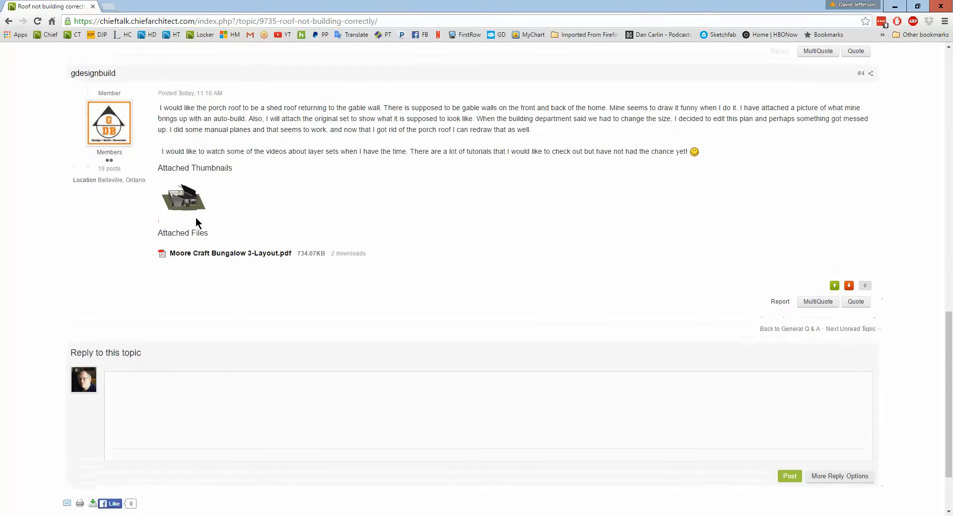
# - Download and open Moore Craft Bungalow 3-Layout.pdf, examine the roof in its perspective drawing, and return to Chief Architect
pyautogui.click(198, 267)
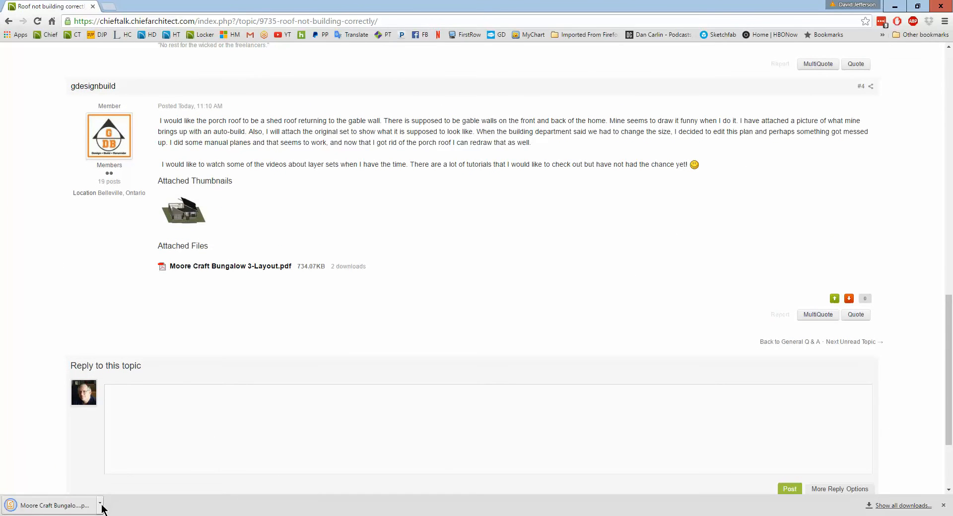
pyautogui.click(98, 503)
pyautogui.click(125, 430)
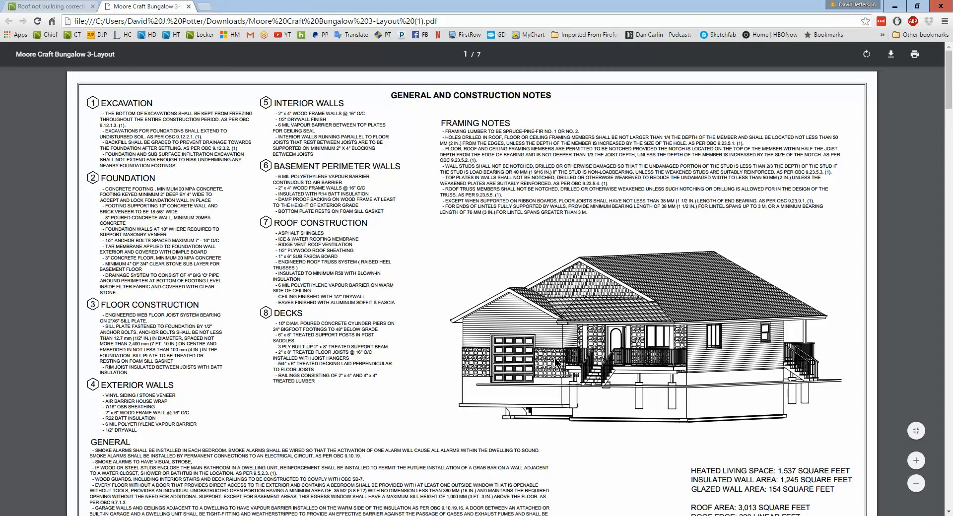
pyautogui.scroll(-1, 809, 138)
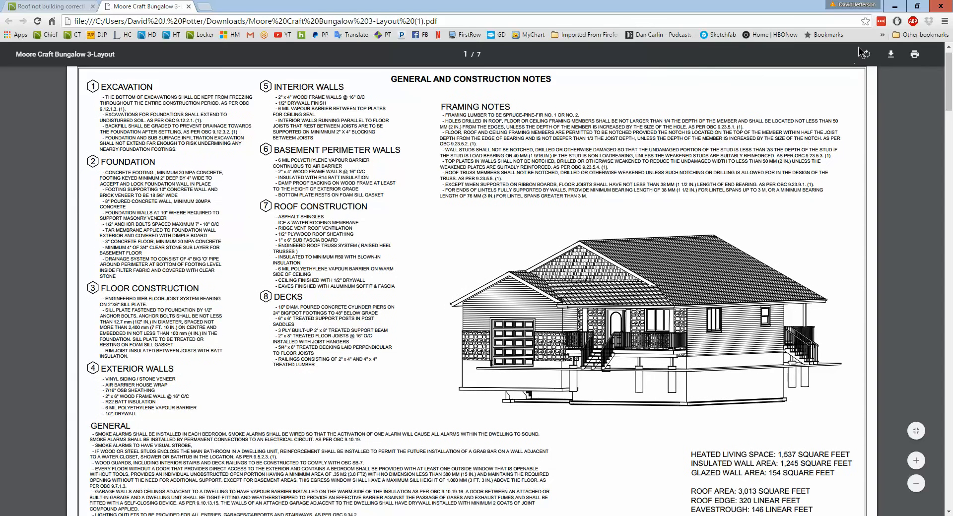
pyautogui.click(894, 6)
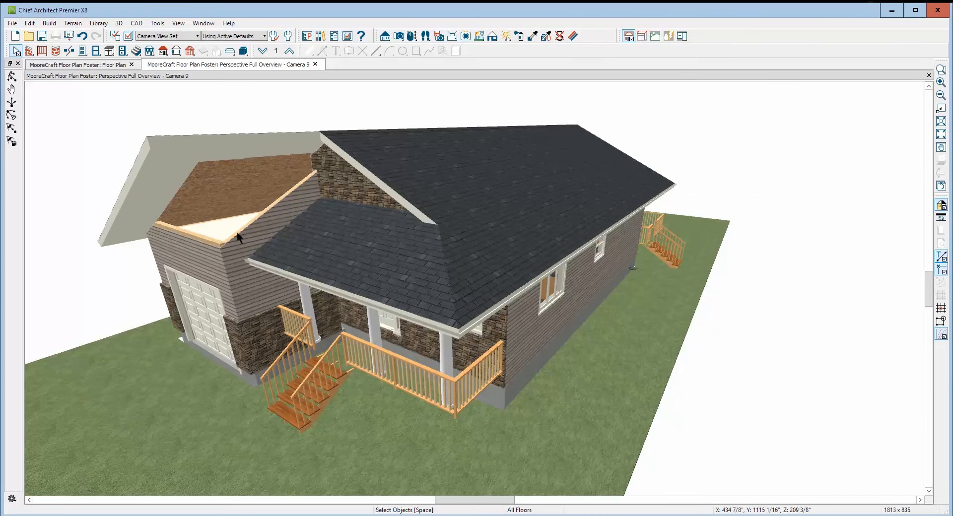
# - Draw a 6:12 roof plane over the porch-side half of the garage, with its baseline on the garage's lower wall set over wall top
pyautogui.hotkey('ctrl', 'Tab')
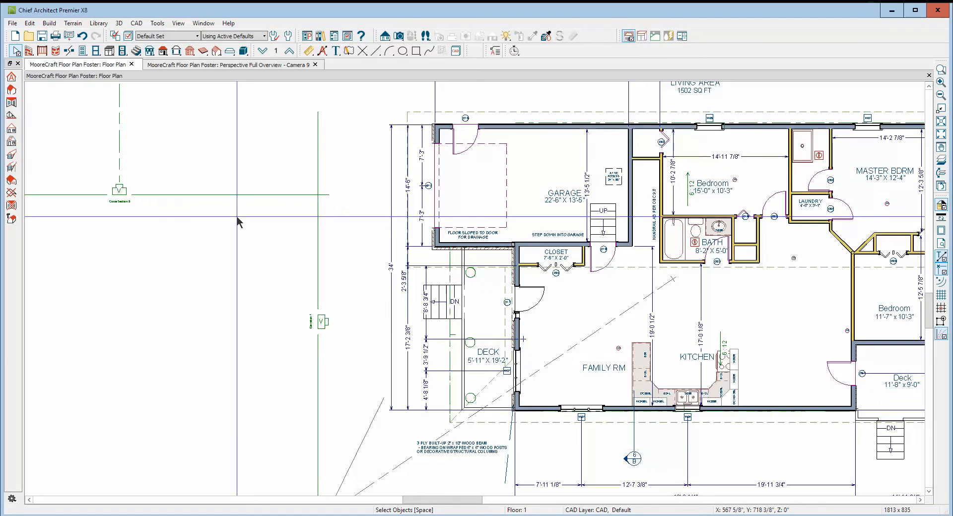
pyautogui.scroll(2, 445, 118)
pyautogui.scroll(3, 445, 118)
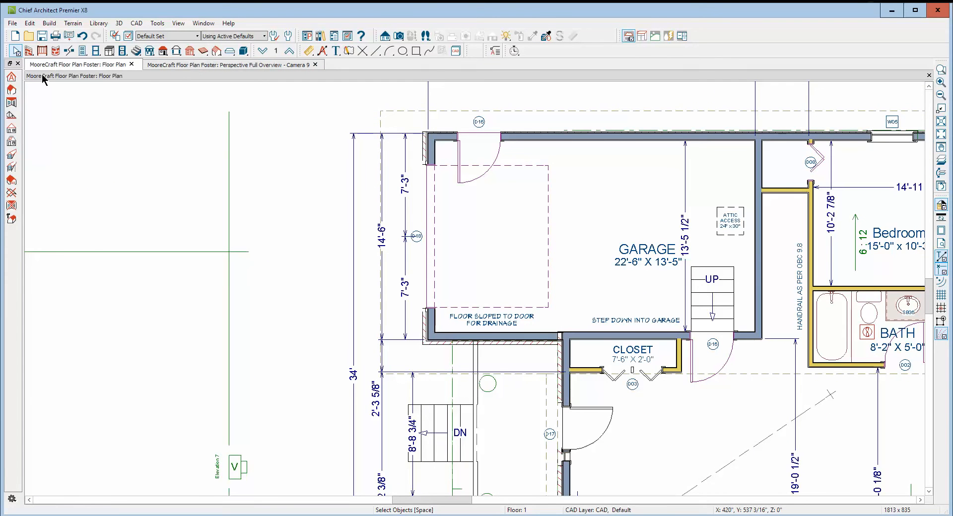
pyautogui.doubleClick(11, 89)
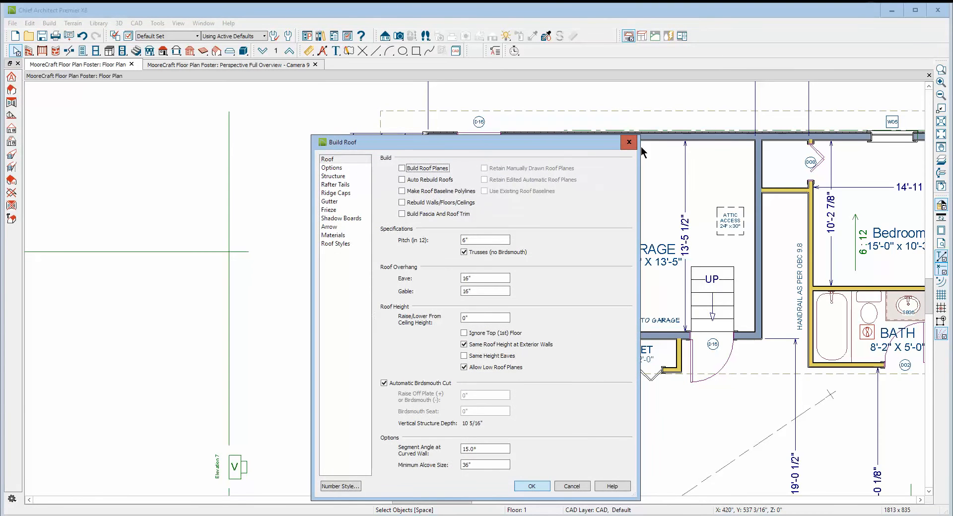
pyautogui.click(630, 144)
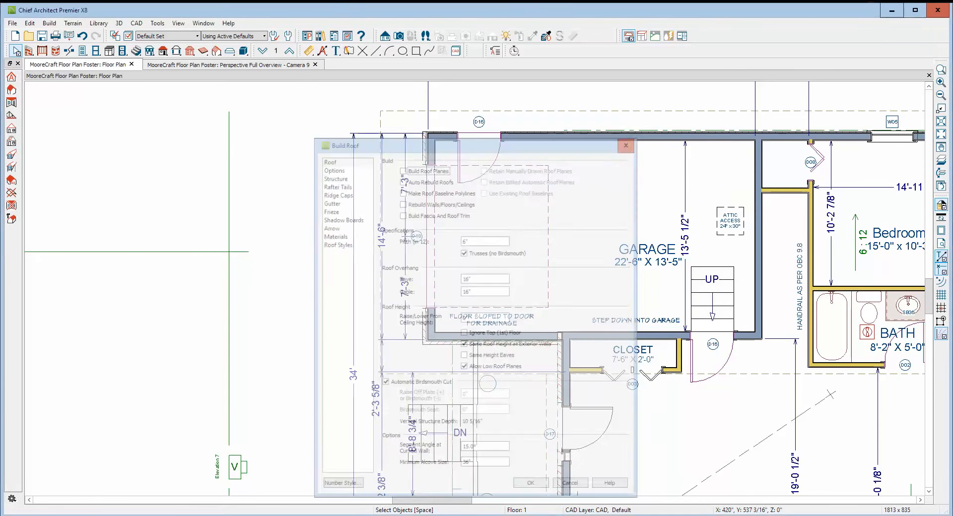
pyautogui.click(11, 91)
pyautogui.scroll(1, 299, 311)
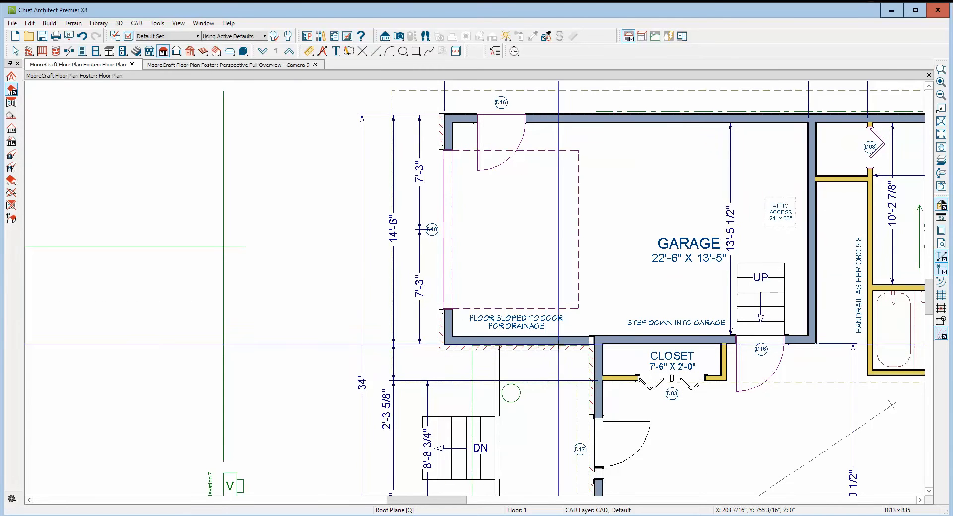
pyautogui.moveTo(579, 344); pyautogui.dragTo(451, 348)
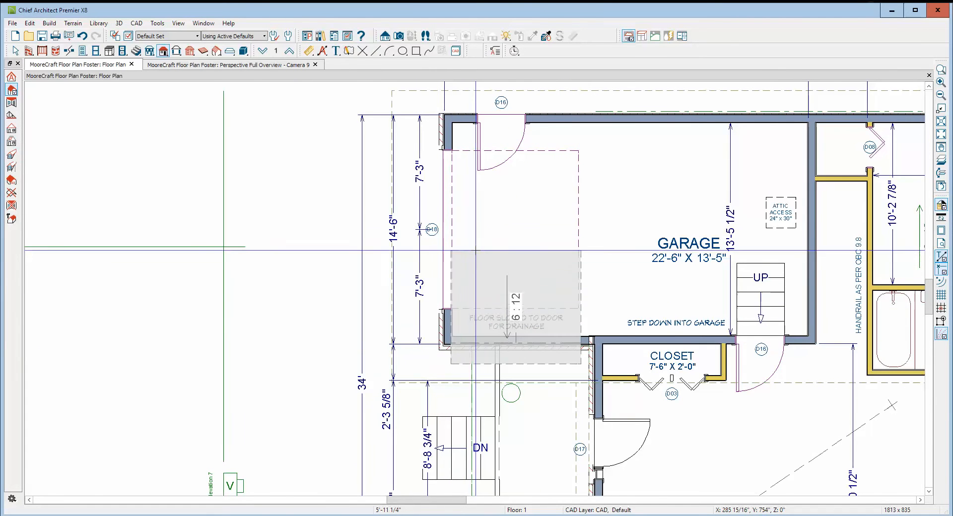
pyautogui.click(479, 233)
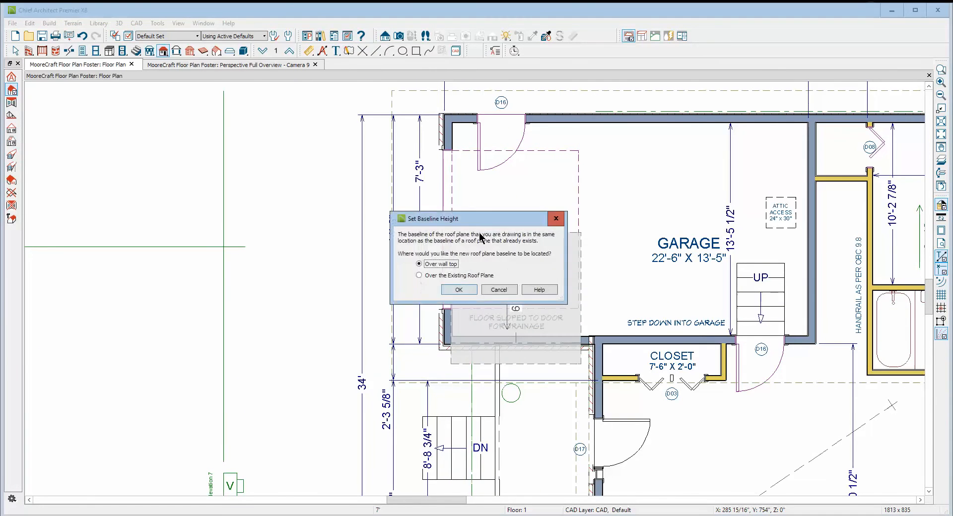
pyautogui.click(459, 290)
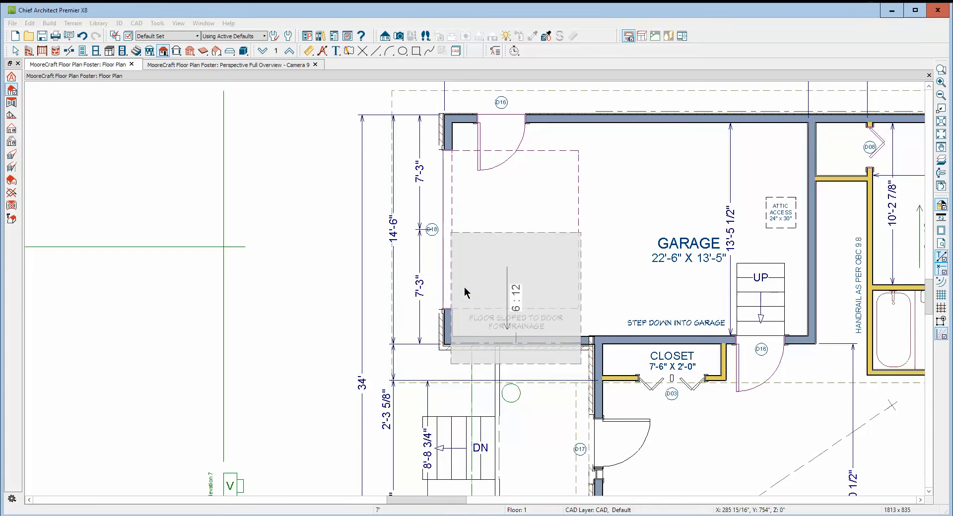
pyautogui.click(481, 240)
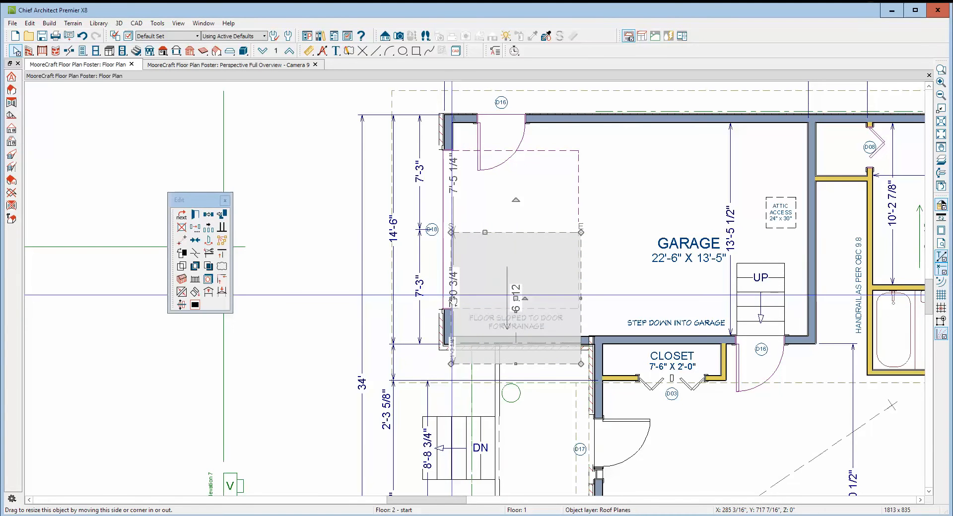
# - Extend the new garage roof plane past the garage's front wall to the overhang line and view it in 3D
pyautogui.moveTo(453, 297); pyautogui.dragTo(394, 244)
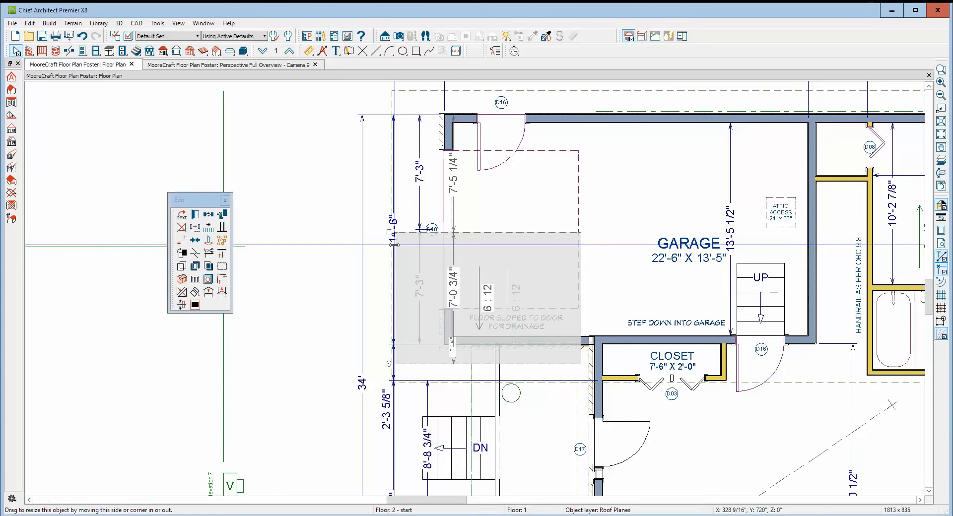
pyautogui.press('Escape')
pyautogui.hotkey('ctrl', 'Tab')
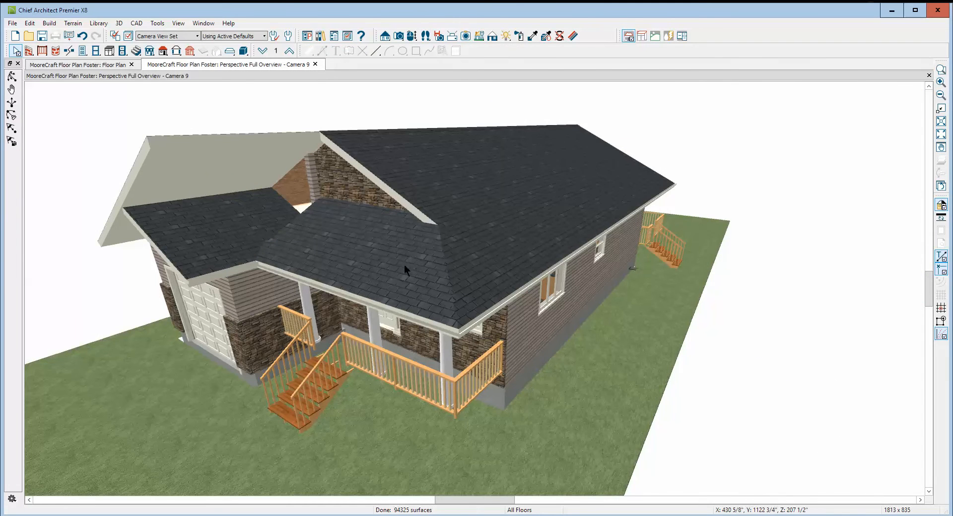
# - In the floor plan, break the upper roof plane's ridge edge near the house's front wall and pull the segment over the garage back
pyautogui.hotkey('ctrl', 'Tab')
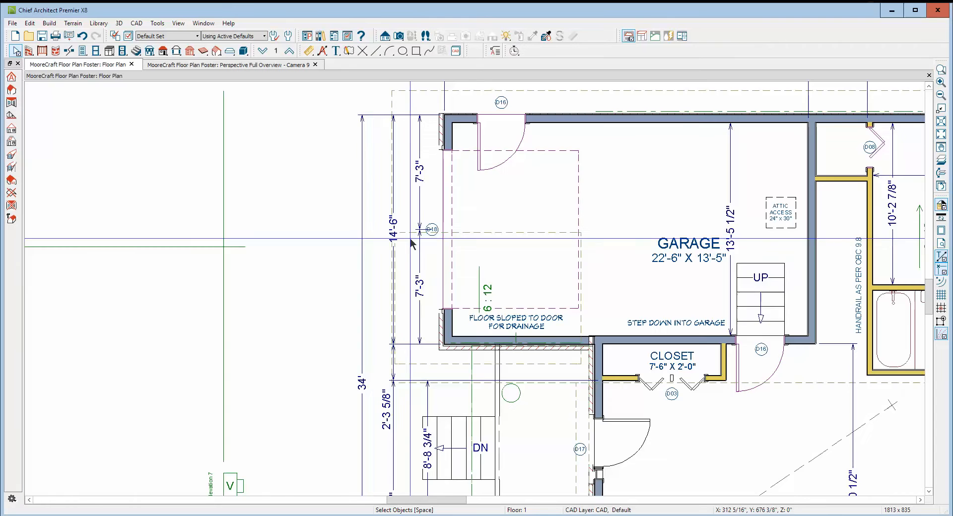
pyautogui.scroll(1, 567, 85)
pyautogui.click(567, 85)
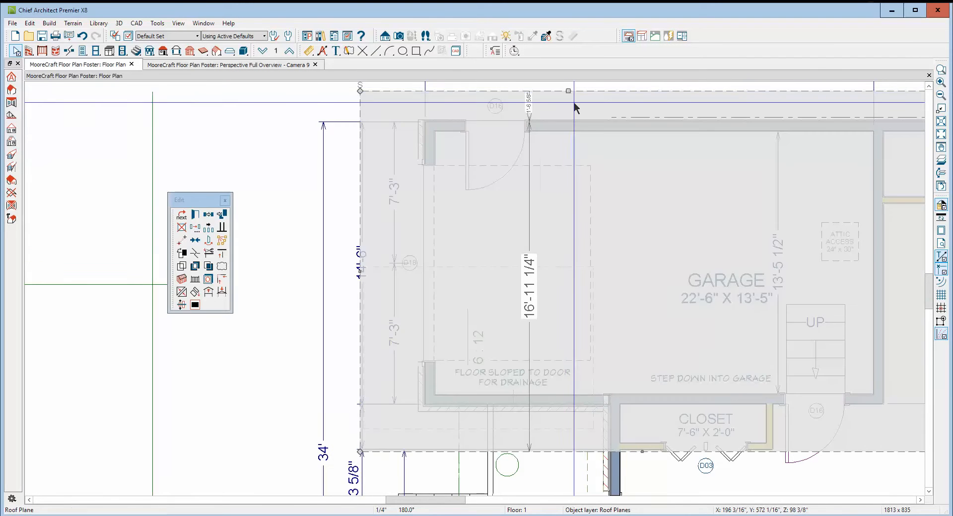
pyautogui.scroll(-2, 576, 107)
pyautogui.scroll(-1, 588, 124)
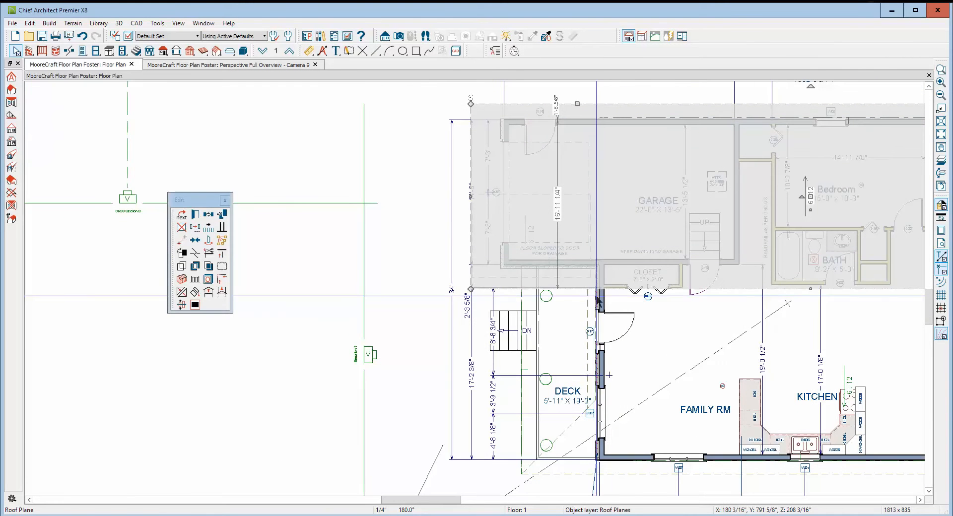
pyautogui.click(195, 253)
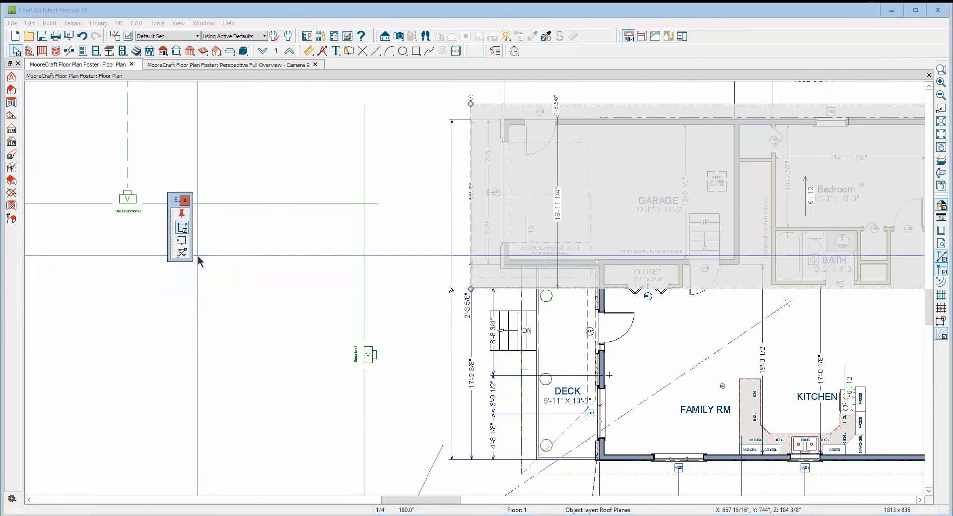
pyautogui.click(588, 289)
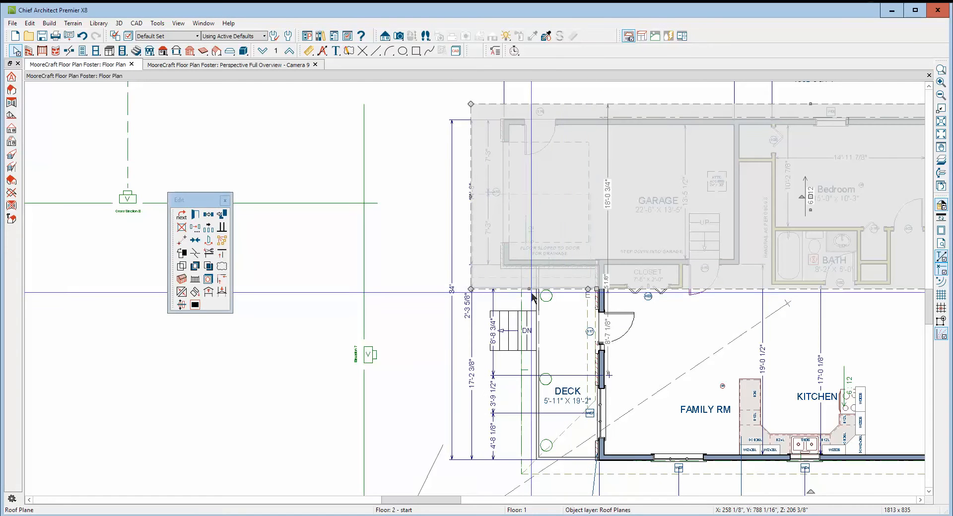
pyautogui.moveTo(530, 289); pyautogui.dragTo(528, 201)
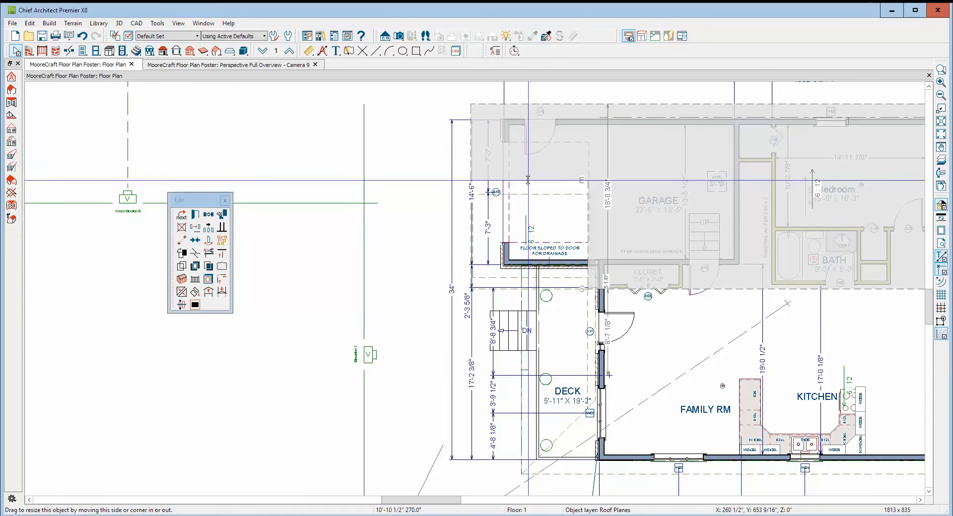
pyautogui.press('Escape')
# - Join the upper roof plane's shortened edge over the garage to the new garage roof plane and view the result in 3D
pyautogui.rightClick(542, 180)
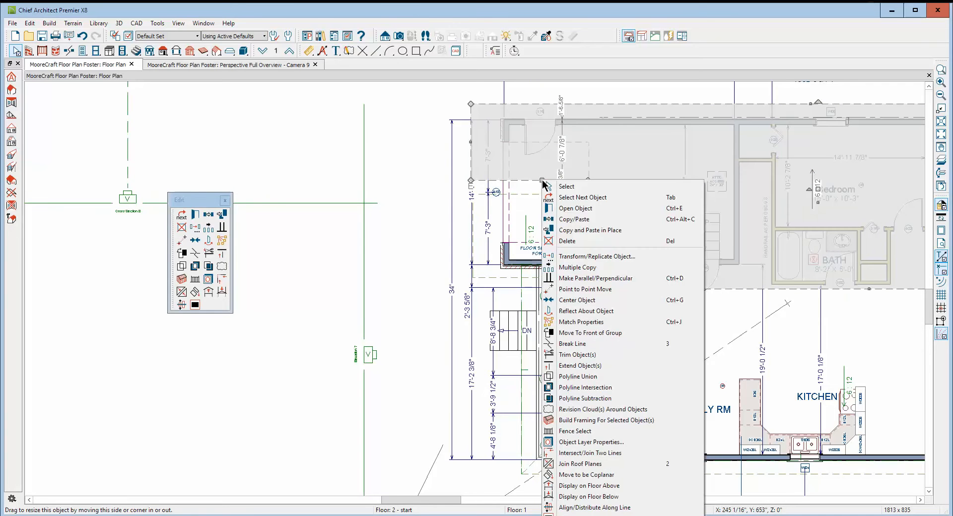
pyautogui.click(563, 465)
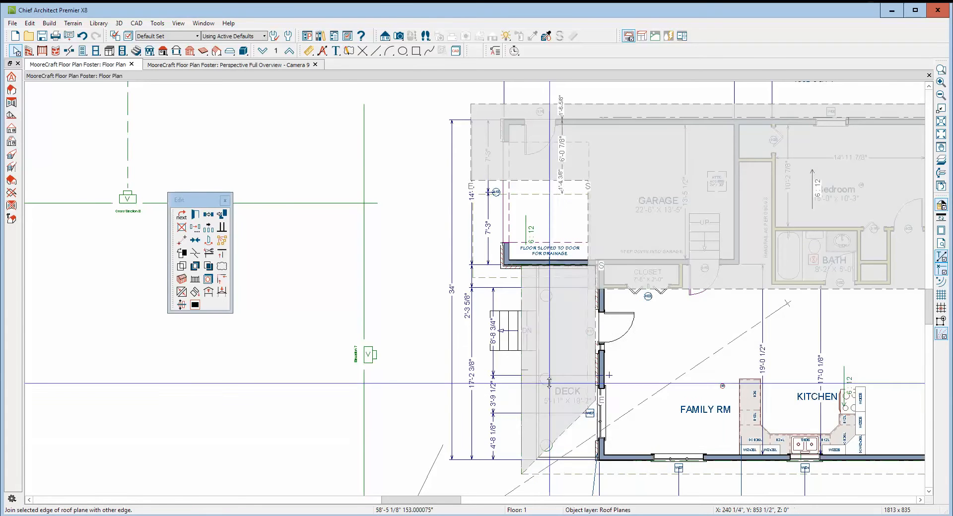
pyautogui.click(541, 189)
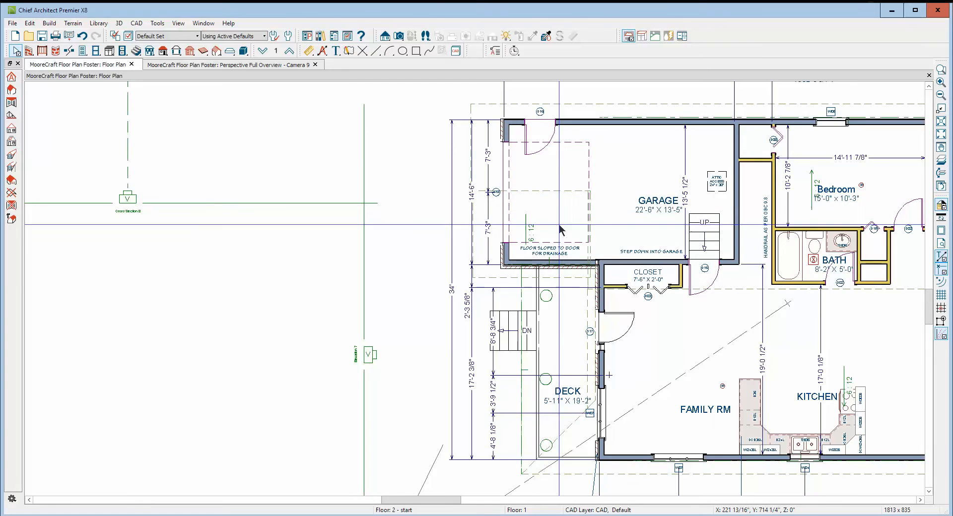
pyautogui.hotkey('ctrl', 'Tab')
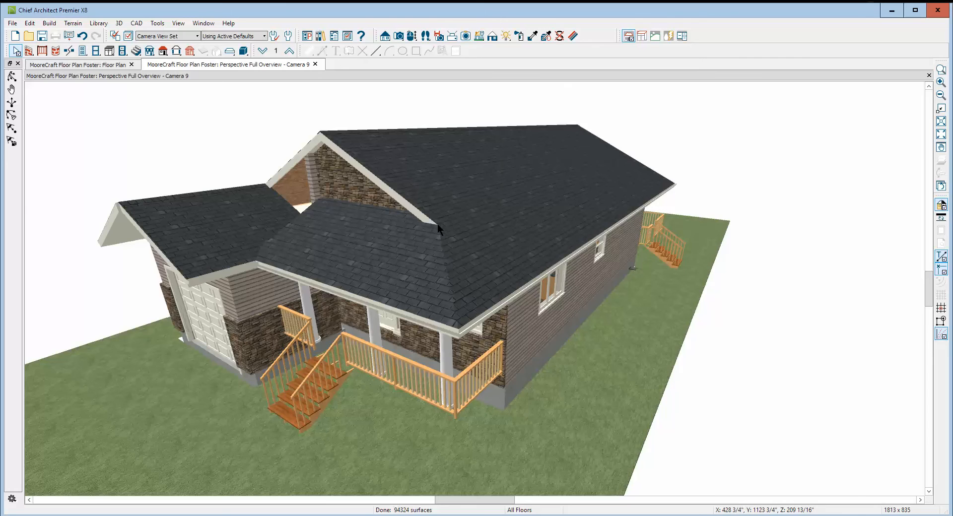
pyautogui.hotkey('ctrl', 'Tab')
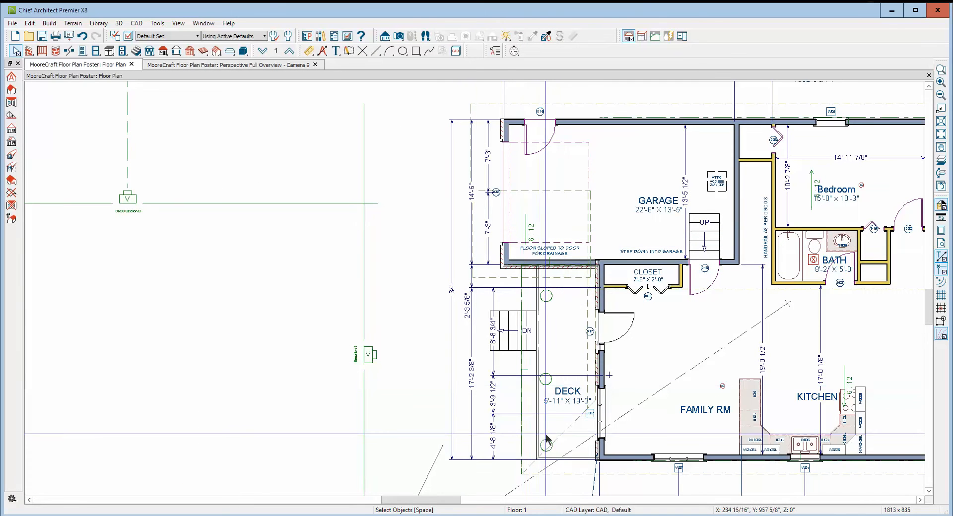
pyautogui.click(562, 433)
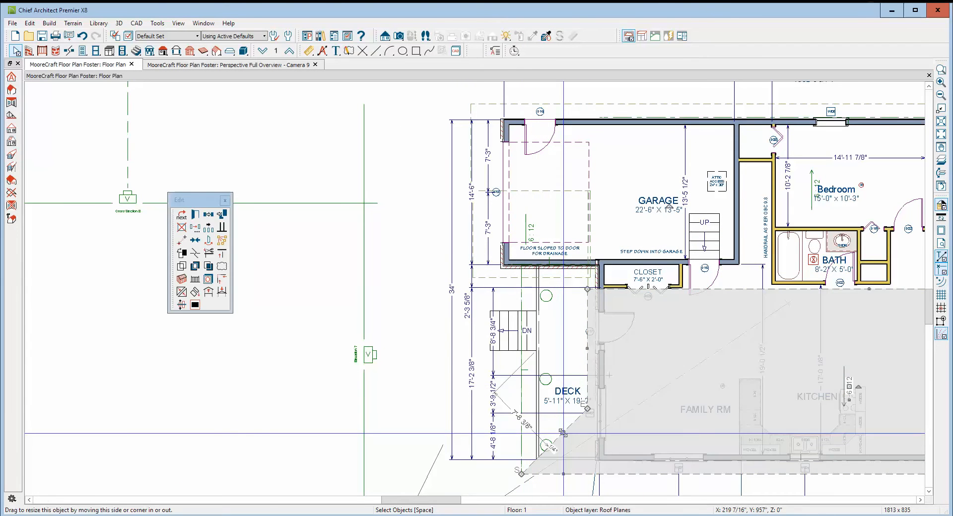
pyautogui.press('Escape')
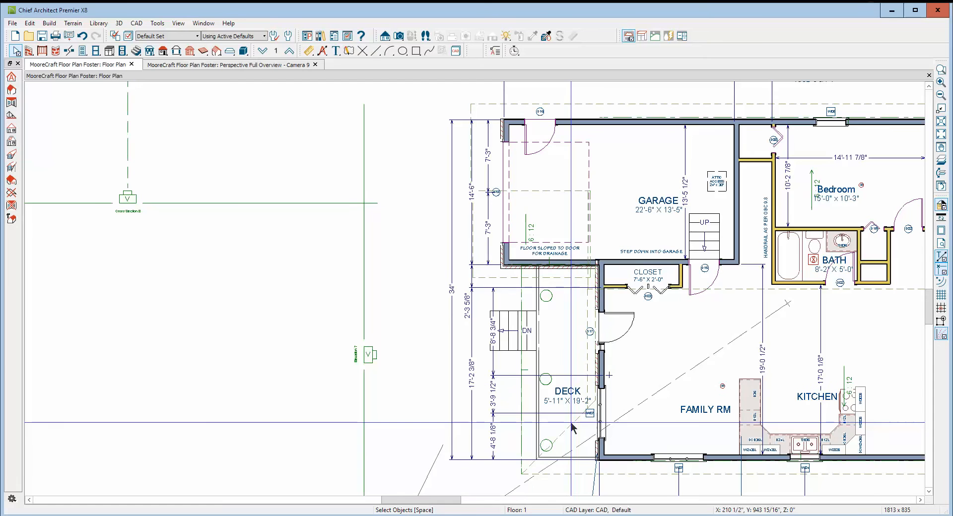
pyautogui.click(571, 428)
pyautogui.press('Escape')
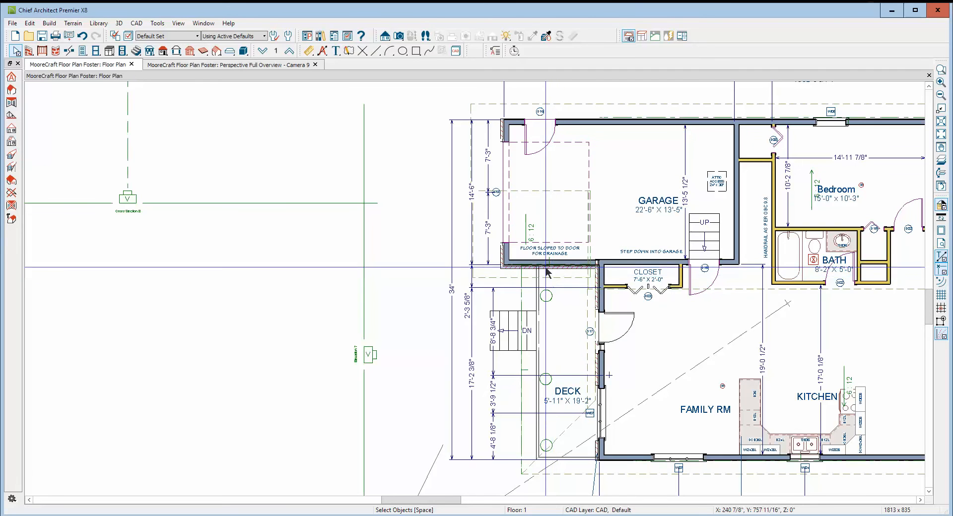
# - Break the garage roof plane's eave at the porch roof's edge, move its inner corner up to form an angled edge, and view it in 3D
pyautogui.scroll(3, 555, 280)
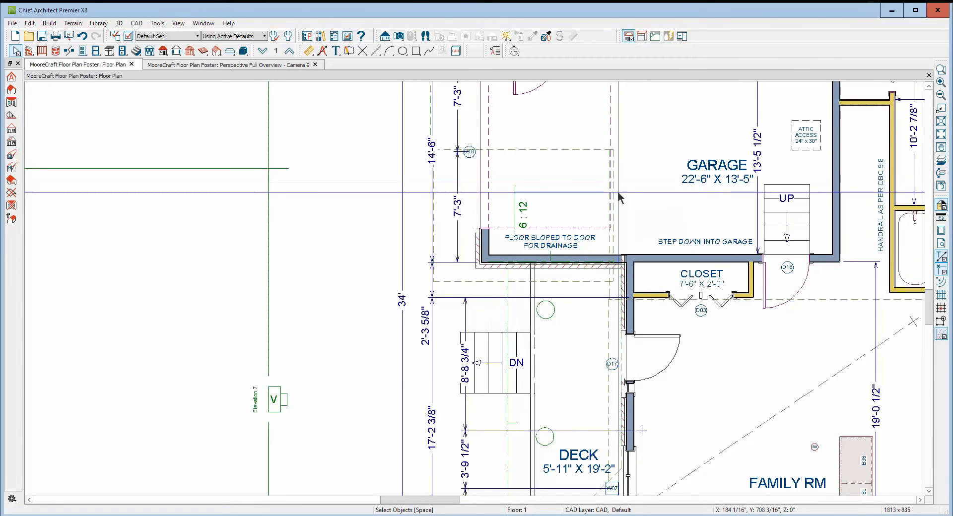
pyautogui.click(516, 284)
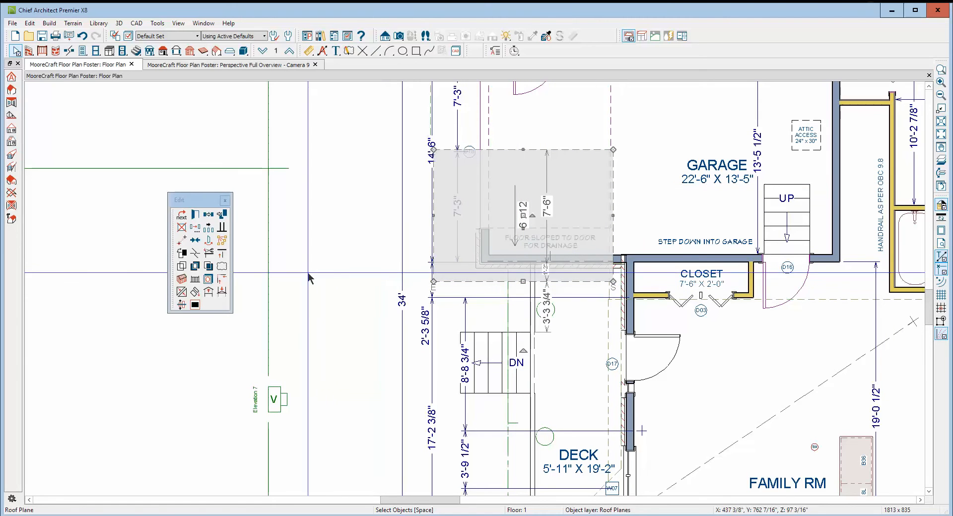
pyautogui.click(195, 252)
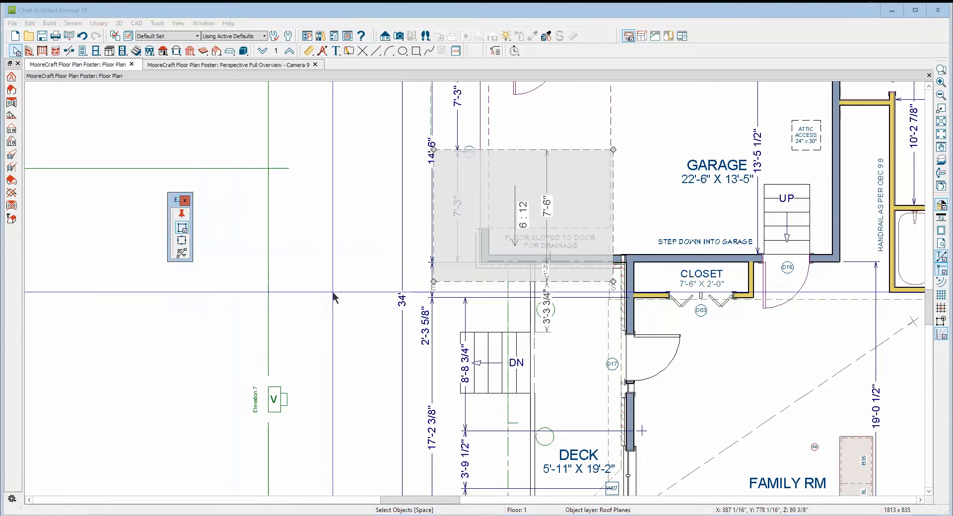
pyautogui.click(511, 287)
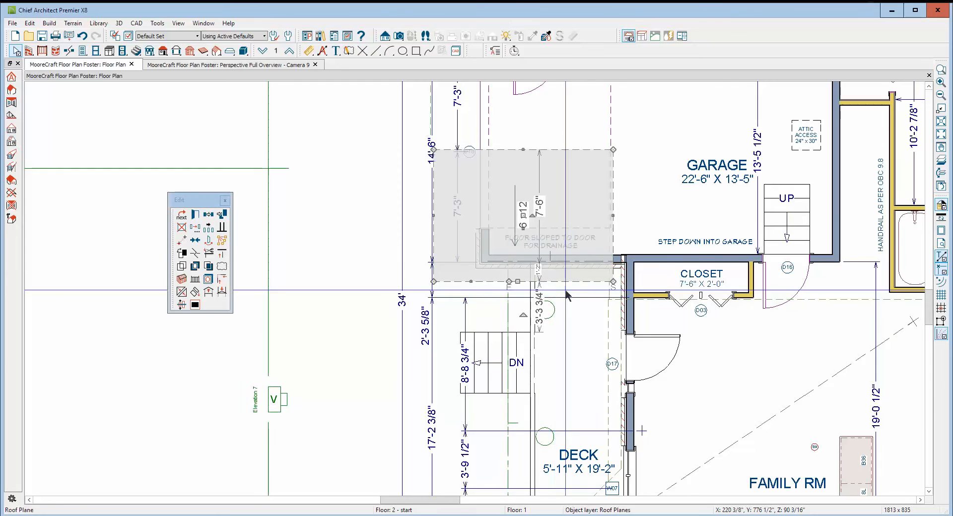
pyautogui.moveTo(614, 282); pyautogui.dragTo(612, 211)
pyautogui.click(610, 300)
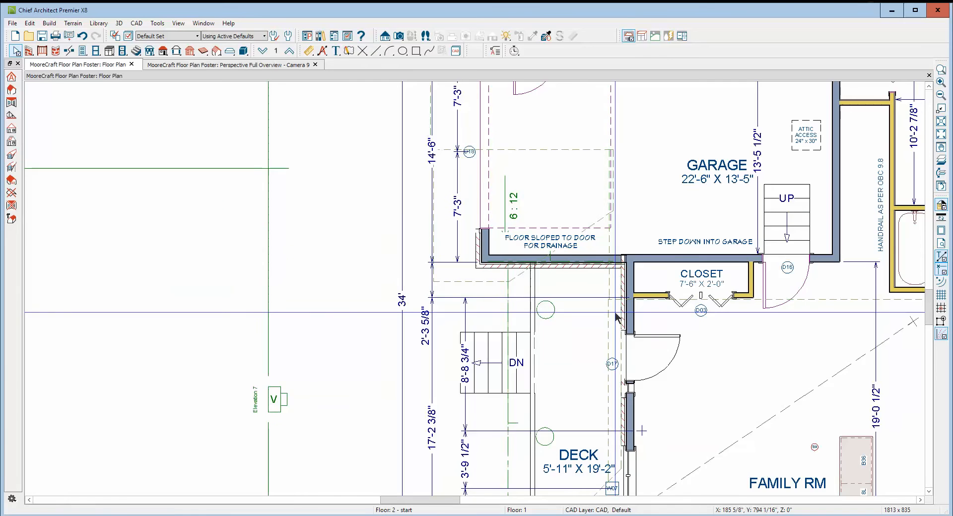
pyautogui.hotkey('ctrl', 'Tab')
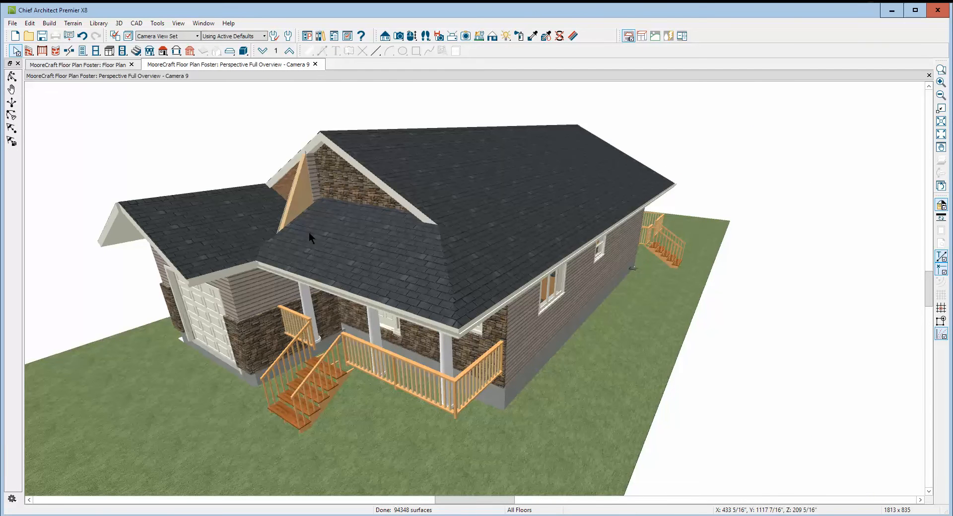
# - Join the garage roof plane's angled edge to the porch roof plane in 3D and examine where the two roofs meet
pyautogui.click(254, 222)
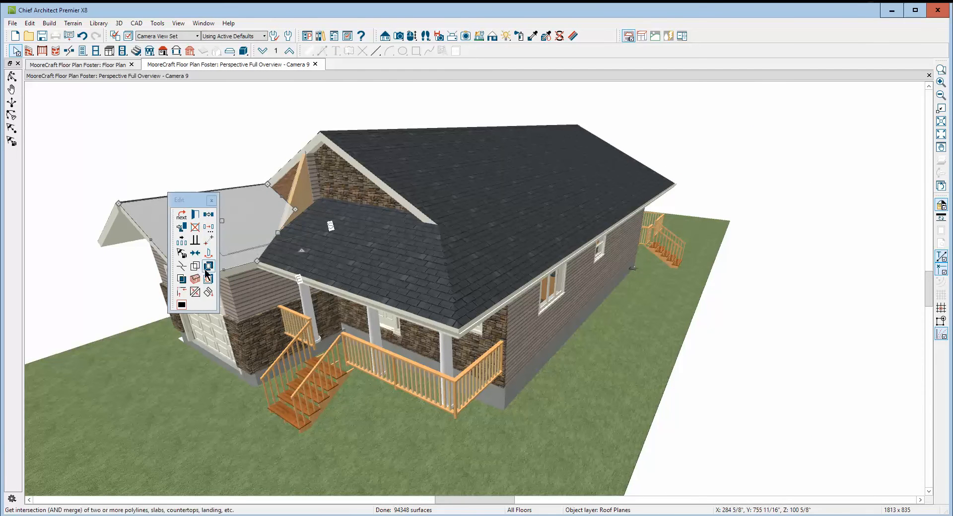
pyautogui.click(197, 291)
pyautogui.click(268, 245)
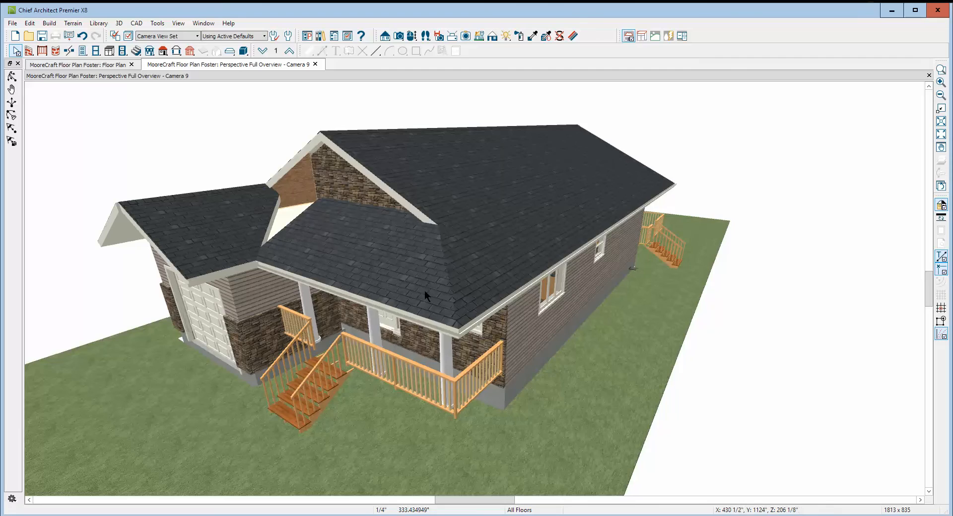
pyautogui.scroll(4, 413, 276)
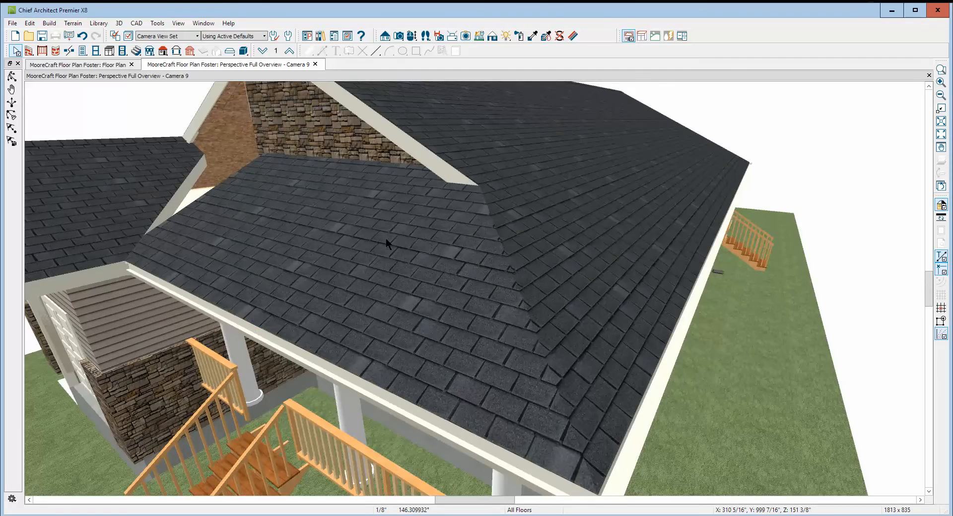
pyautogui.scroll(2, 386, 237)
pyautogui.scroll(-5, 390, 242)
pyautogui.scroll(7, 395, 247)
pyautogui.scroll(-3, 281, 258)
pyautogui.scroll(-2, 281, 258)
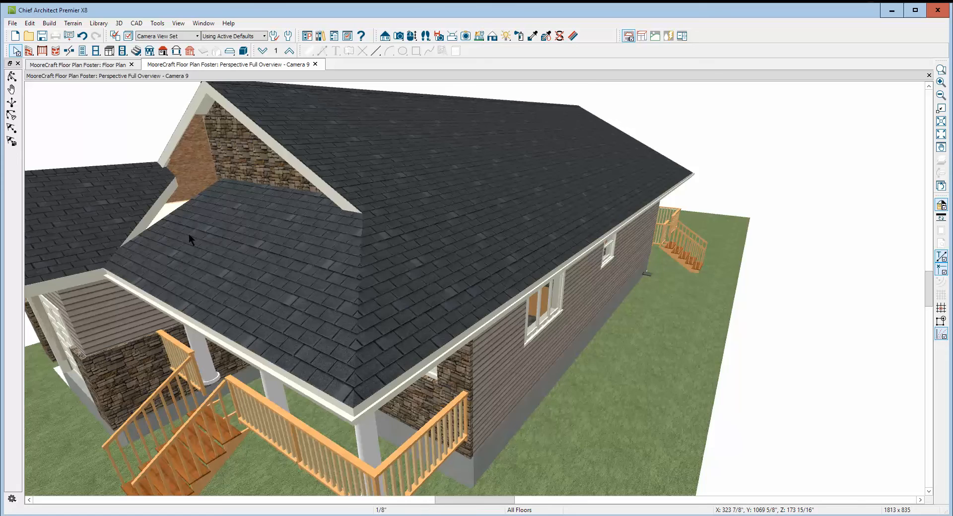
# - Examine in 3D how the garage and porch roof planes meet beside the main roof's front gable
pyautogui.scroll(3, 233, 286)
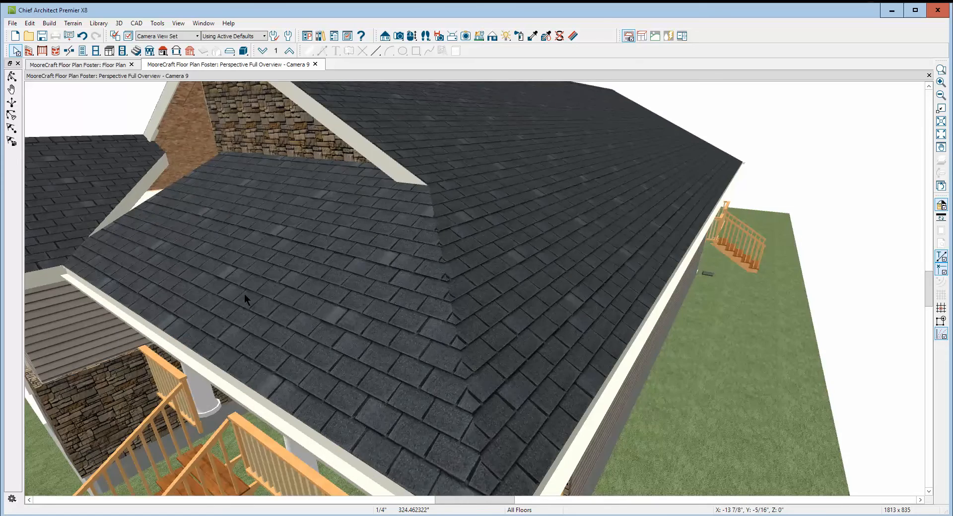
pyautogui.scroll(-5, 248, 302)
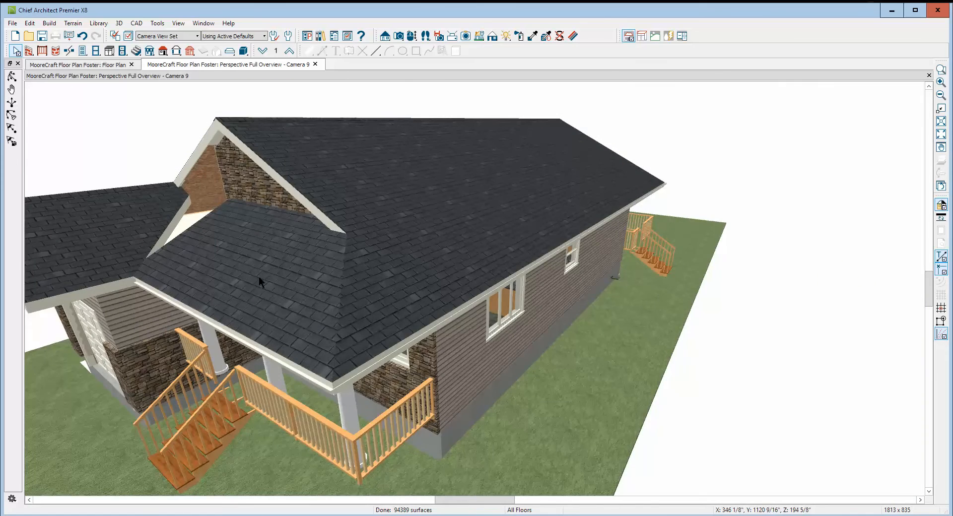
pyautogui.scroll(2, 258, 277)
pyautogui.scroll(-3, 257, 299)
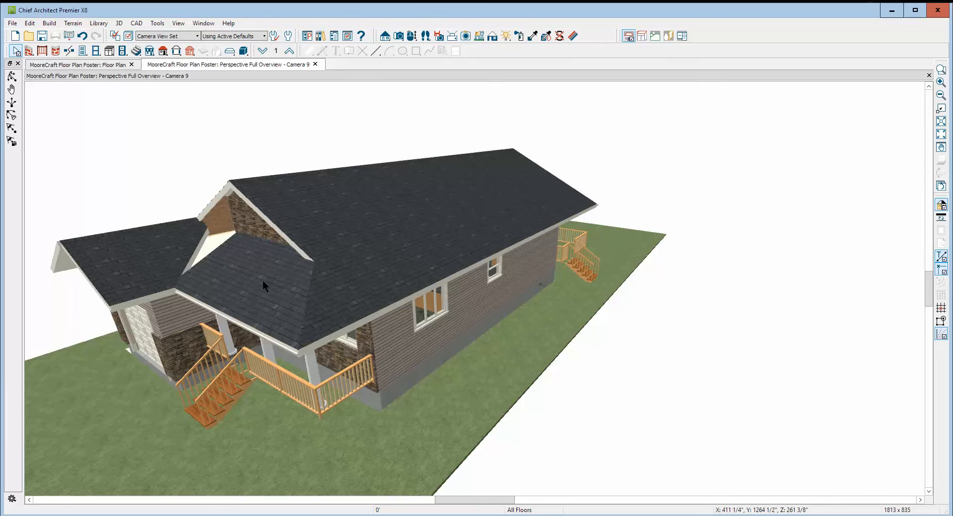
pyautogui.click(189, 270)
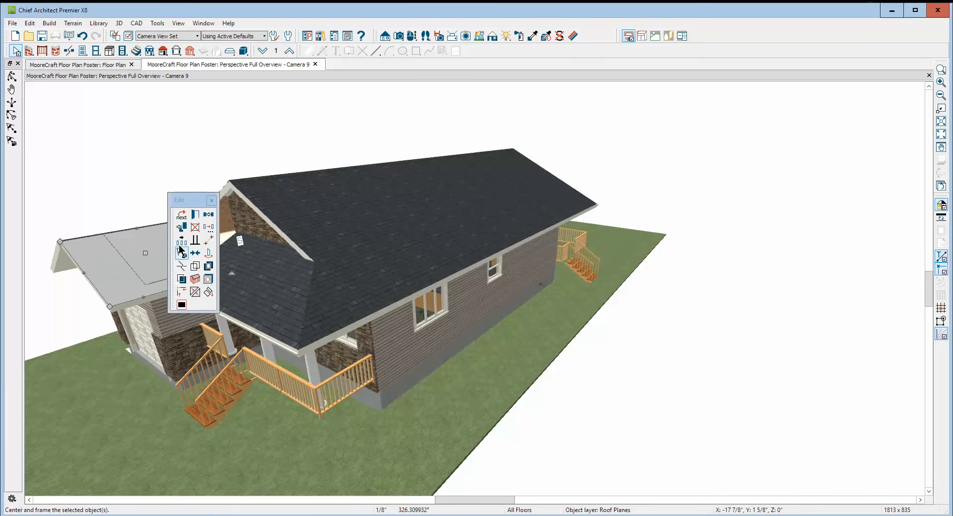
pyautogui.click(190, 154)
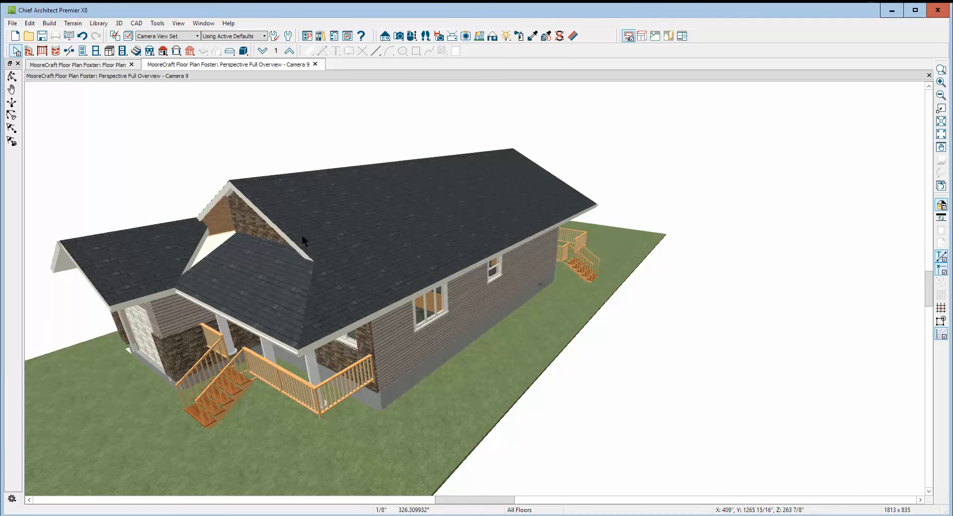
pyautogui.click(301, 235)
pyautogui.press('Escape')
# - In the floor plan, open the front deck's room specification, review its general, structure and deck settings, and check the deck in 3D
pyautogui.hotkey('ctrl', 'Tab')
pyautogui.scroll(-5, 343, 261)
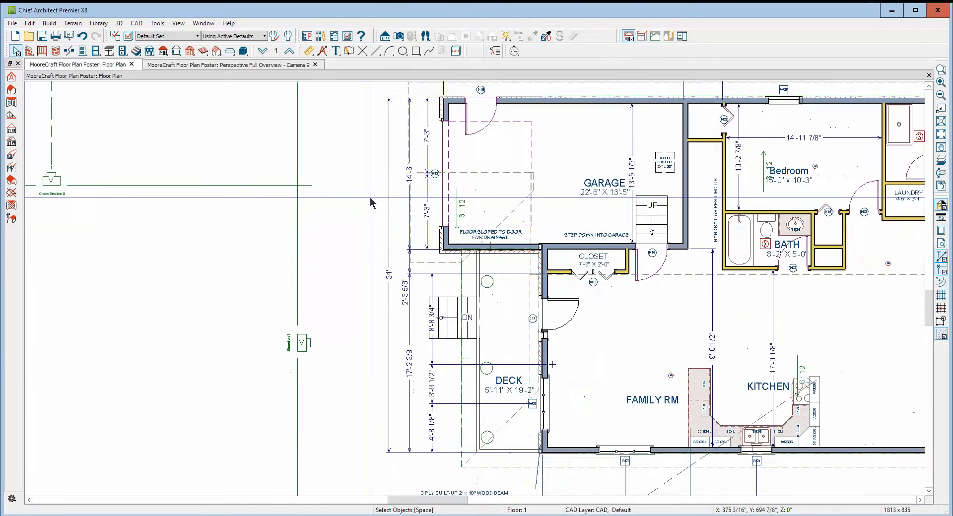
pyautogui.rightClick(475, 301)
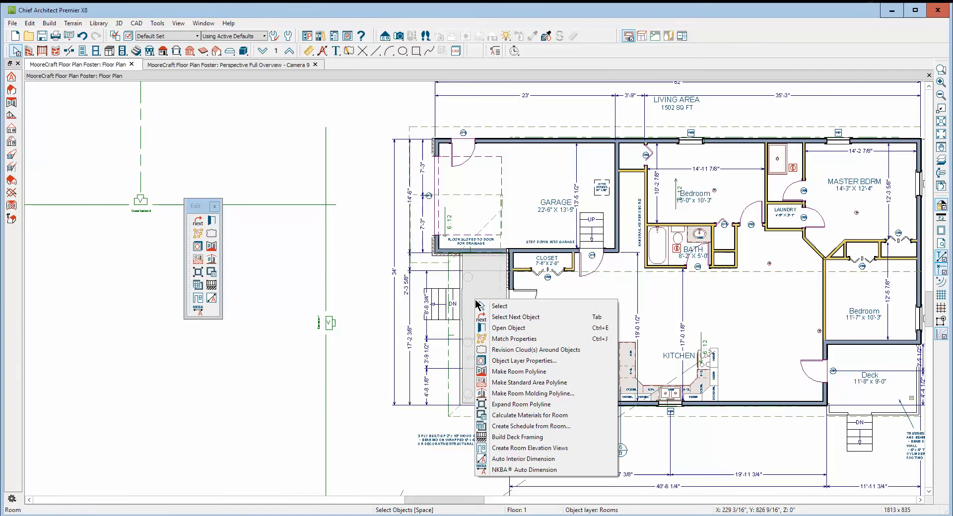
pyautogui.click(504, 329)
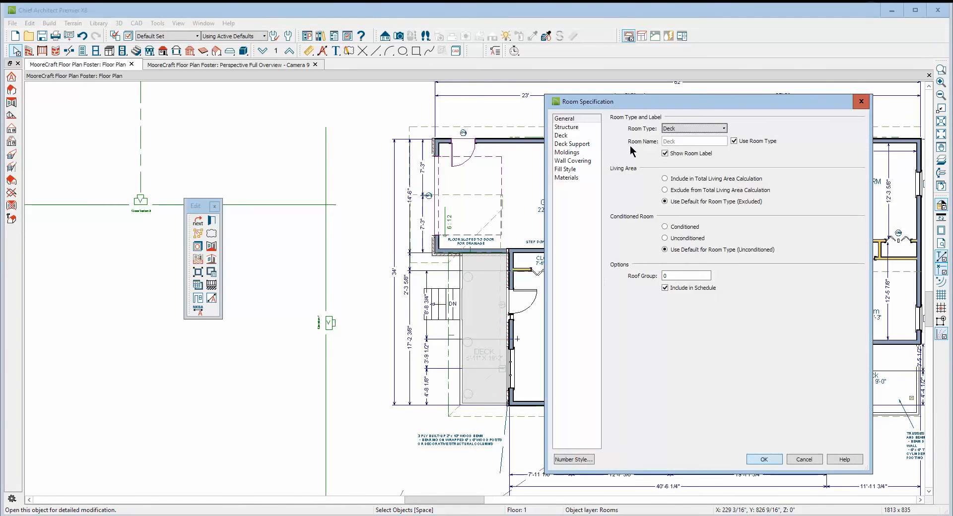
pyautogui.click(576, 127)
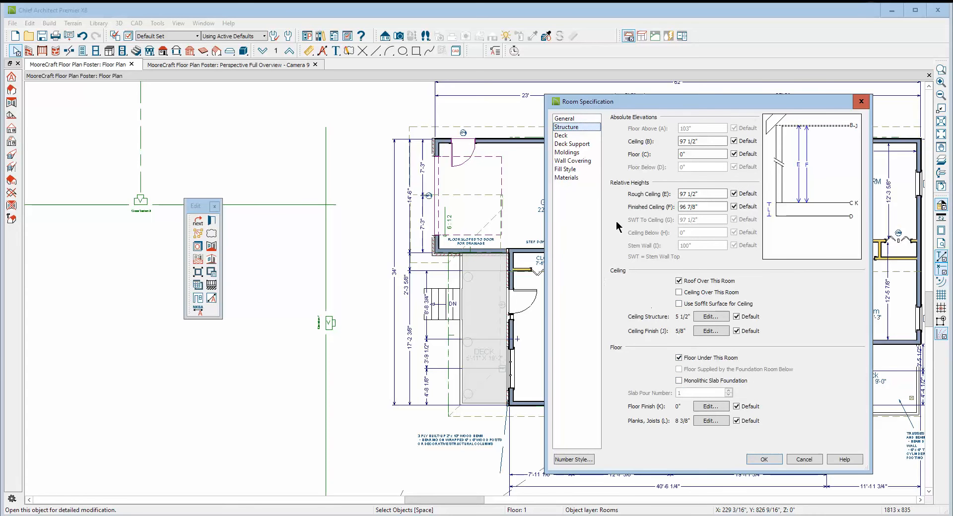
pyautogui.click(561, 136)
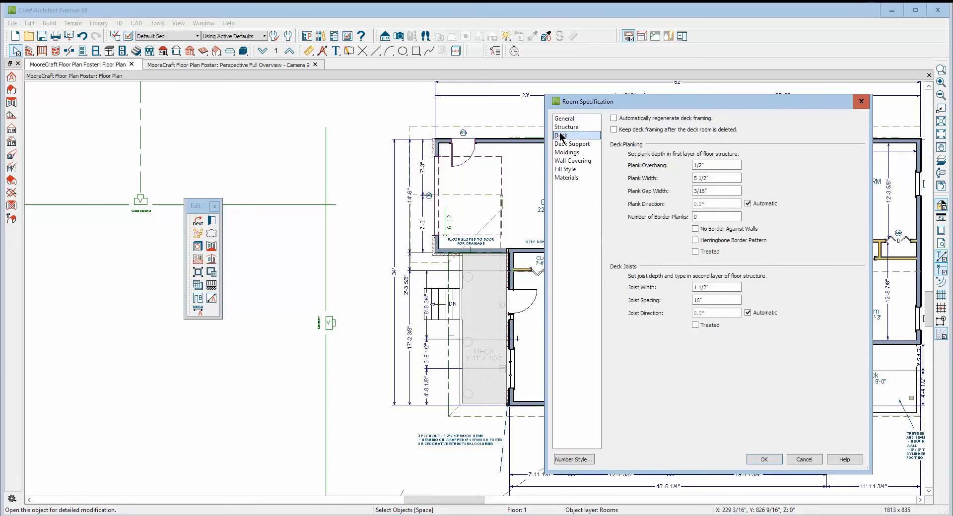
pyautogui.click(566, 120)
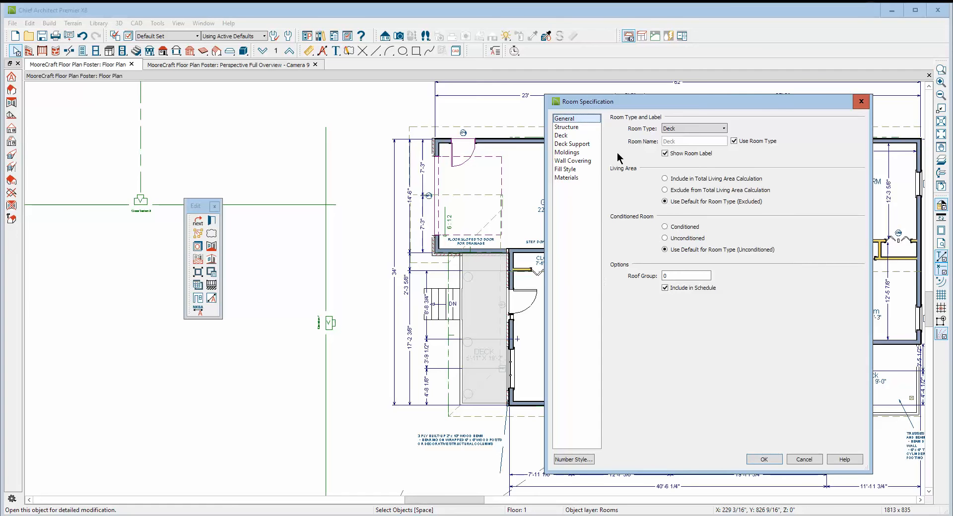
pyautogui.click(763, 460)
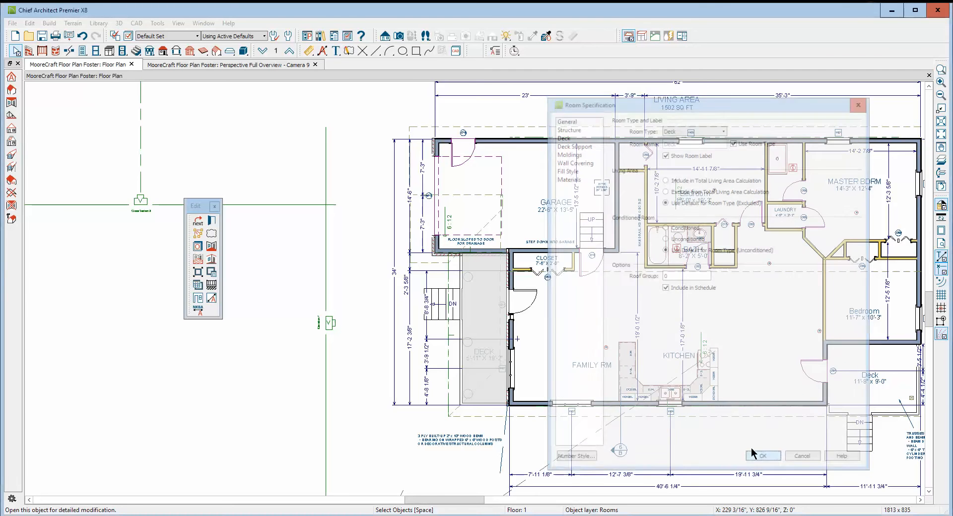
pyautogui.hotkey('ctrl', 'Tab')
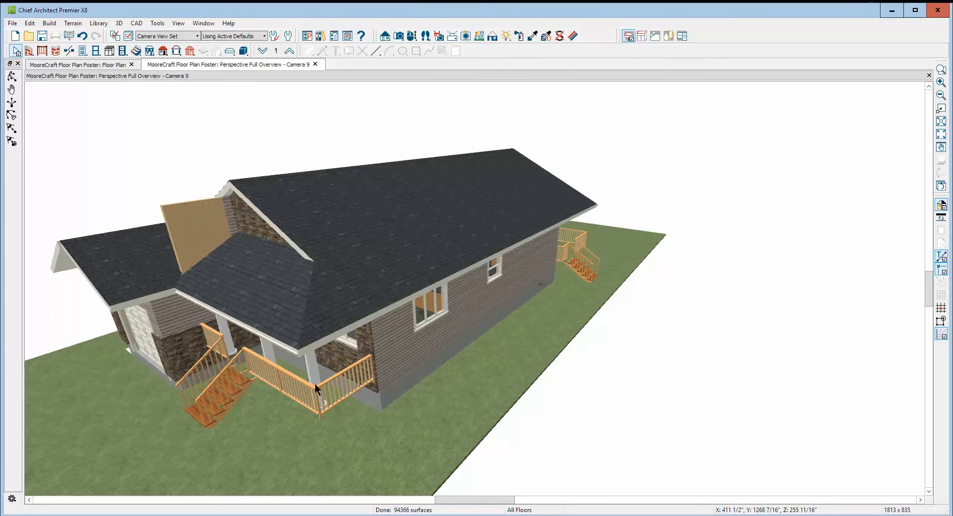
# - Build the deck framing for the front deck from the floor plan and view it in 3D
pyautogui.hotkey('ctrl', 'Tab')
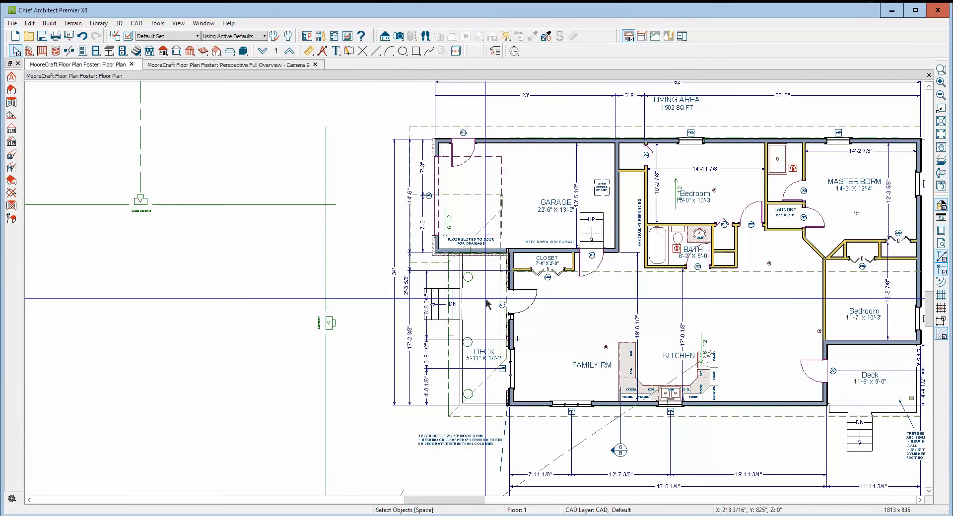
pyautogui.rightClick(487, 302)
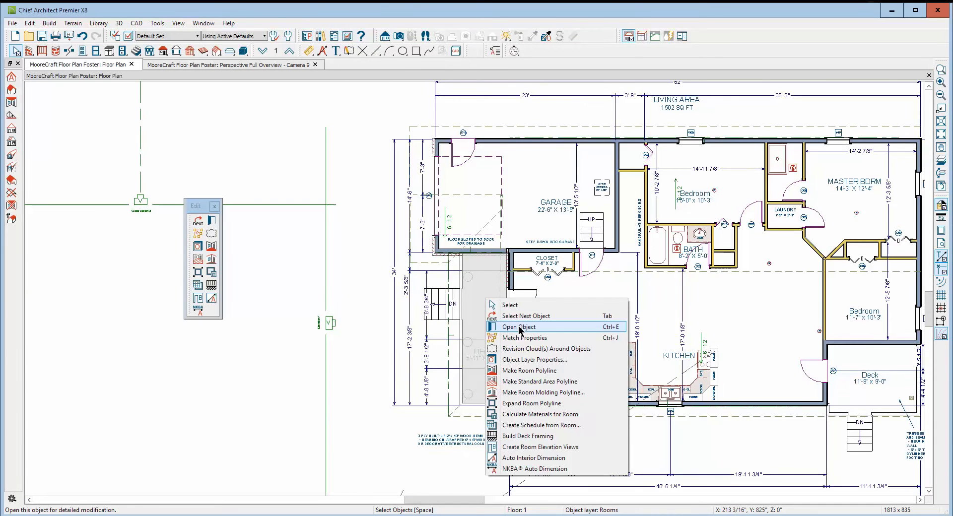
pyautogui.click(526, 436)
pyautogui.hotkey('ctrl', 'Tab')
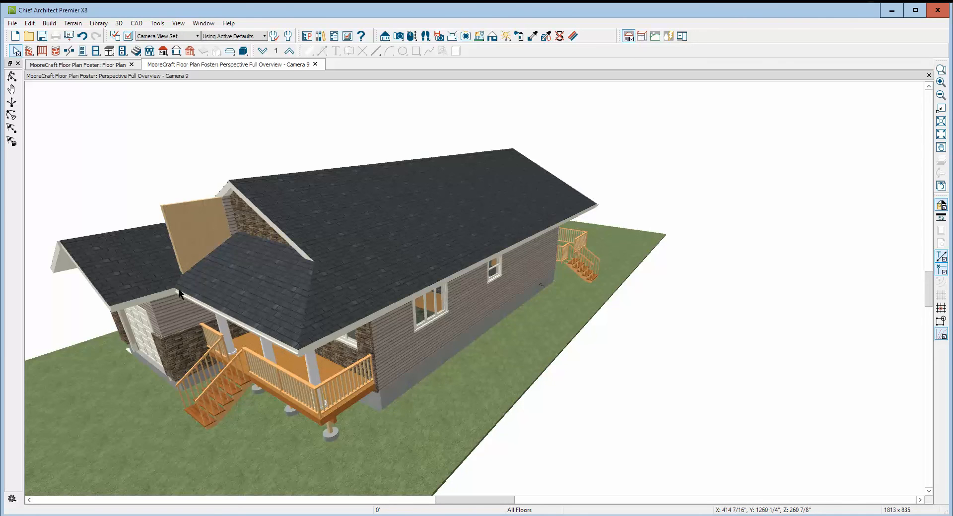
# - Try to join the garage roof plane's angled edge to the porch roof plane's side edge in 3D
pyautogui.click(135, 266)
pyautogui.moveTo(200, 205); pyautogui.dragTo(69, 326)
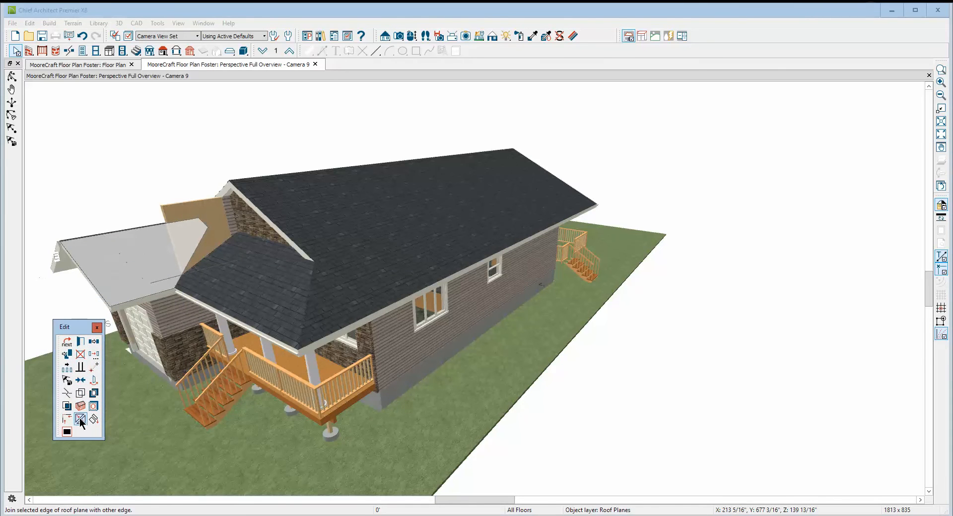
pyautogui.keyDown('shift'); pyautogui.click(183, 269); pyautogui.keyUp('shift')
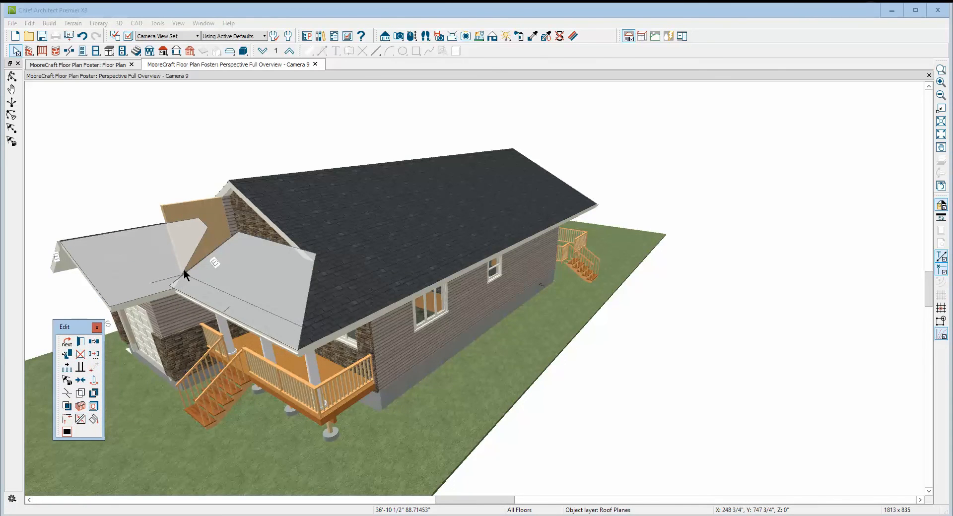
pyautogui.click(206, 257)
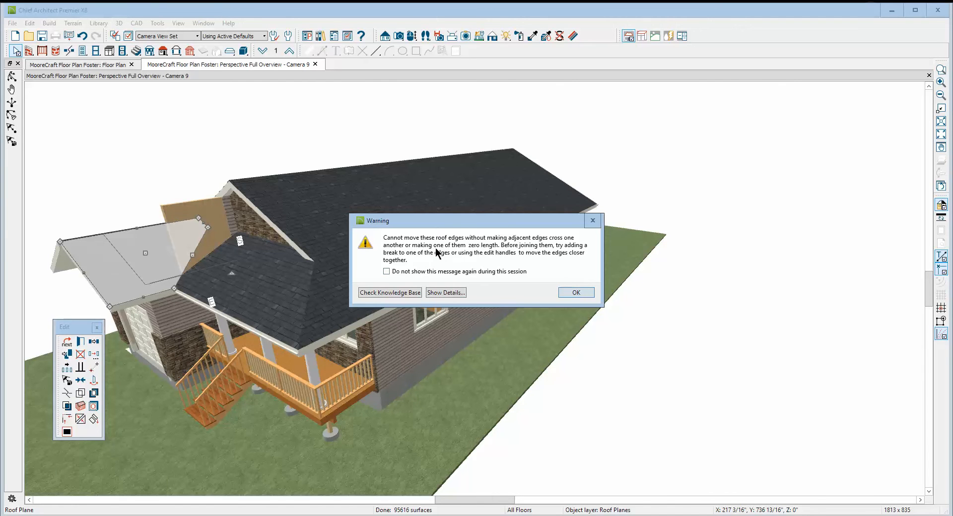
pyautogui.click(576, 293)
pyautogui.press('Escape')
# - In the floor plan, move the upper end of the garage roof plane's angled edge up to the inner end of its ridge
pyautogui.hotkey('ctrl', 'Tab')
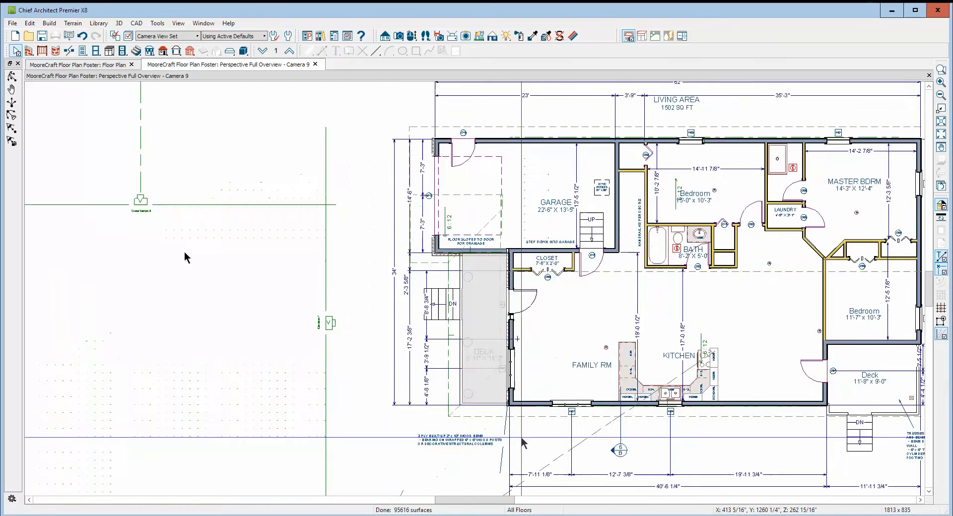
pyautogui.scroll(3, 412, 259)
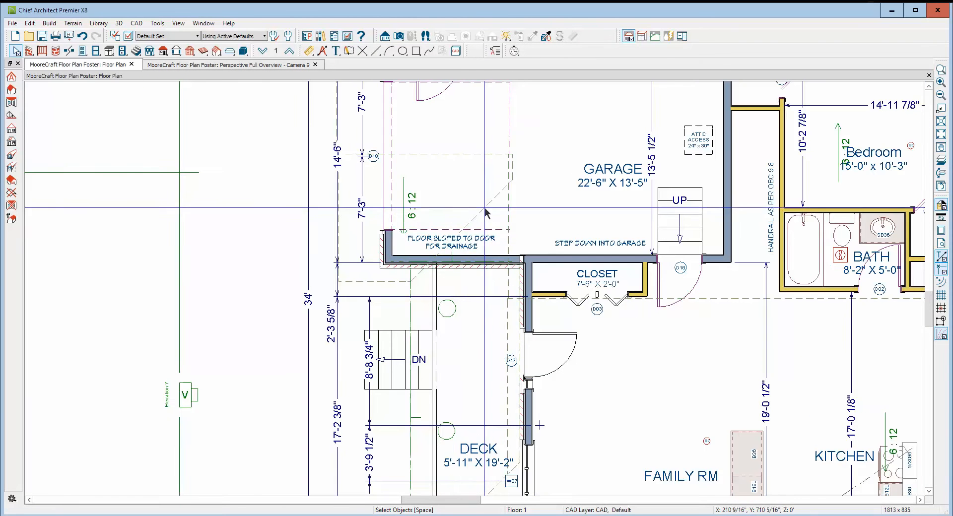
pyautogui.click(475, 217)
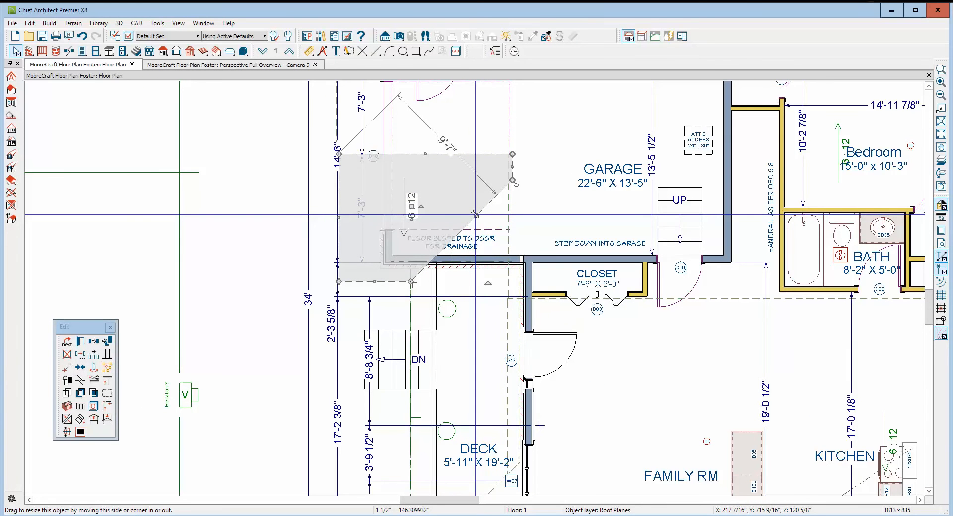
pyautogui.moveTo(475, 215); pyautogui.dragTo(510, 155)
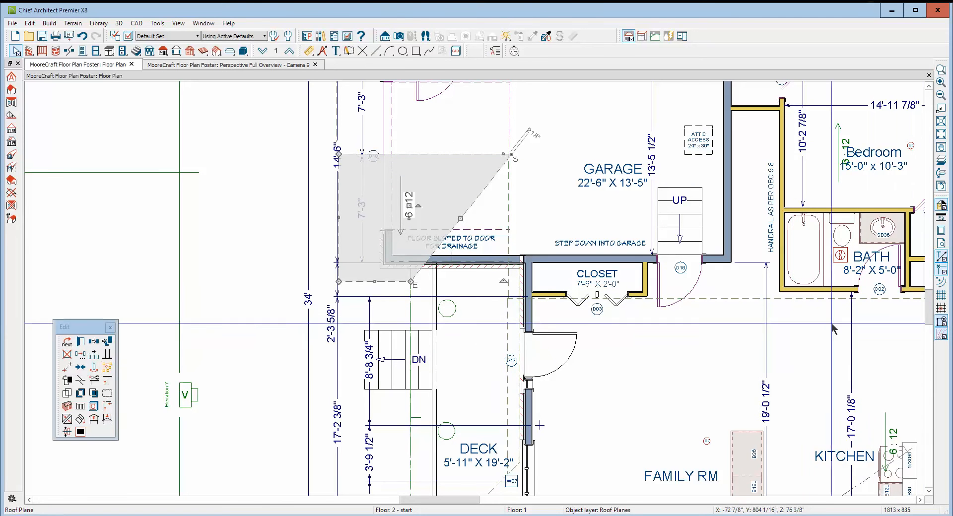
pyautogui.press('Escape')
pyautogui.click(466, 218)
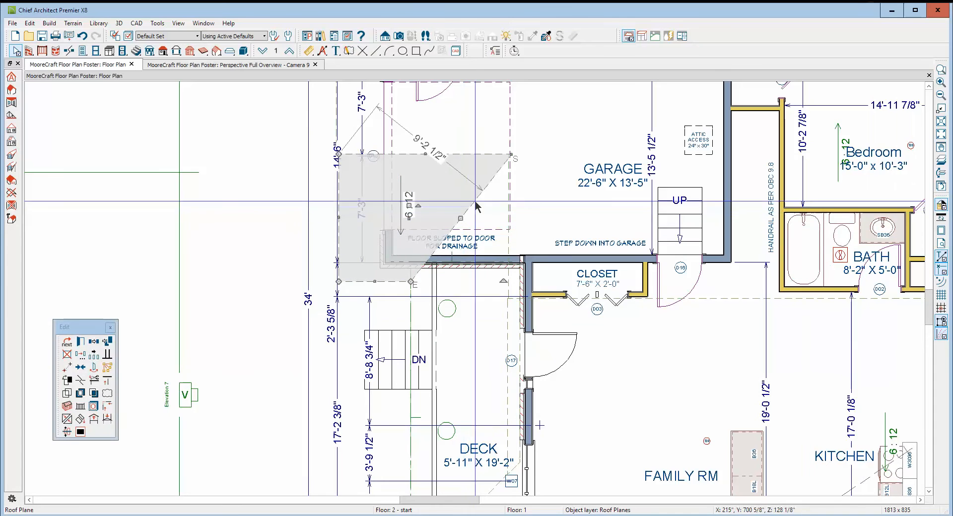
pyautogui.press('Escape')
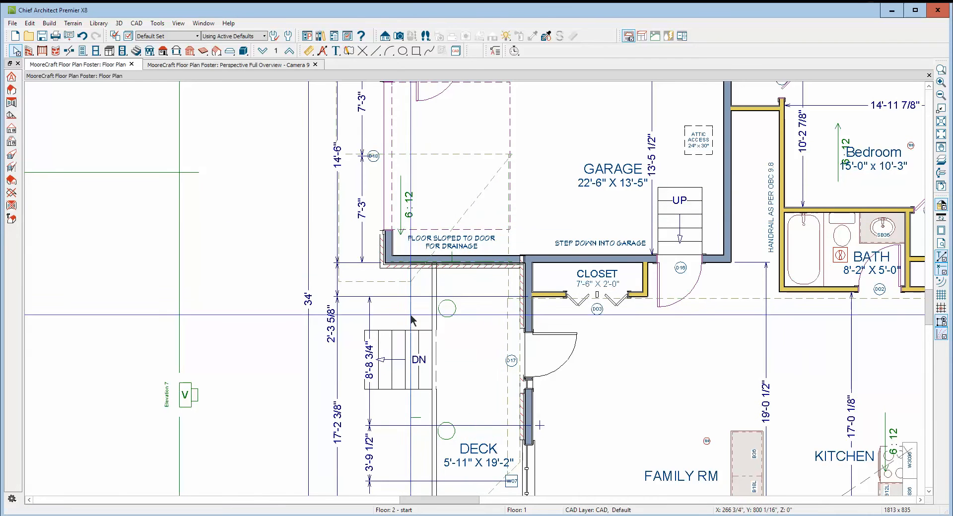
# - Join the garage roof plane's reshaped angled edge to the porch roof plane's adjoining side edge in the 3D view
pyautogui.hotkey('ctrl', 'Tab')
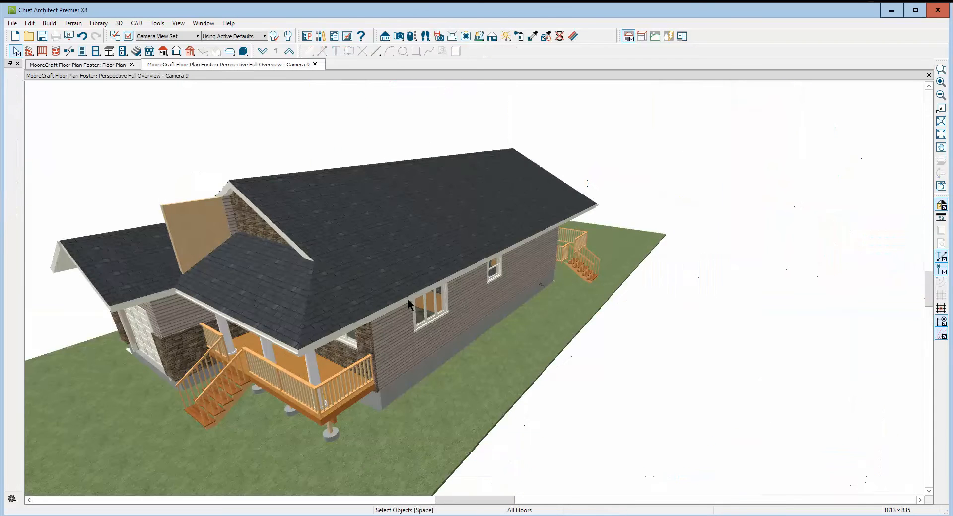
pyautogui.scroll(3, 159, 256)
pyautogui.scroll(3, 159, 256)
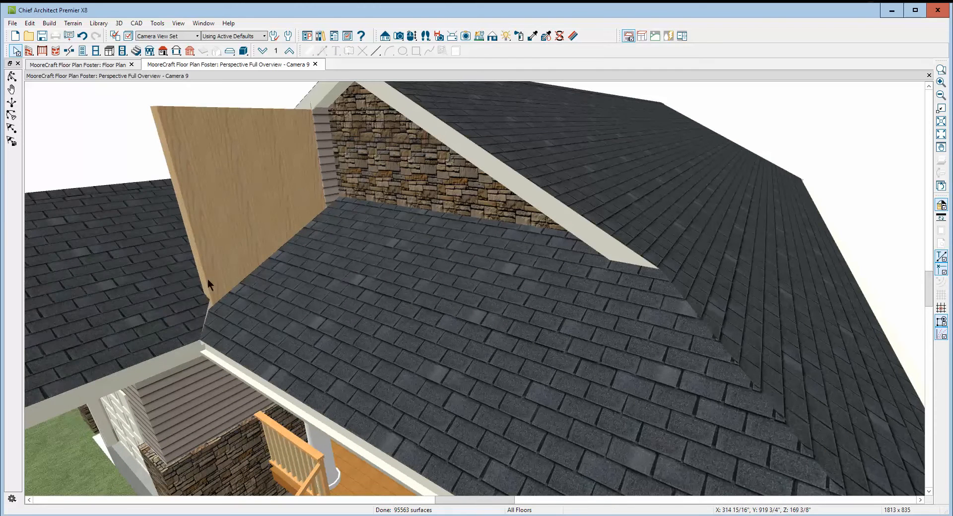
pyautogui.click(180, 279)
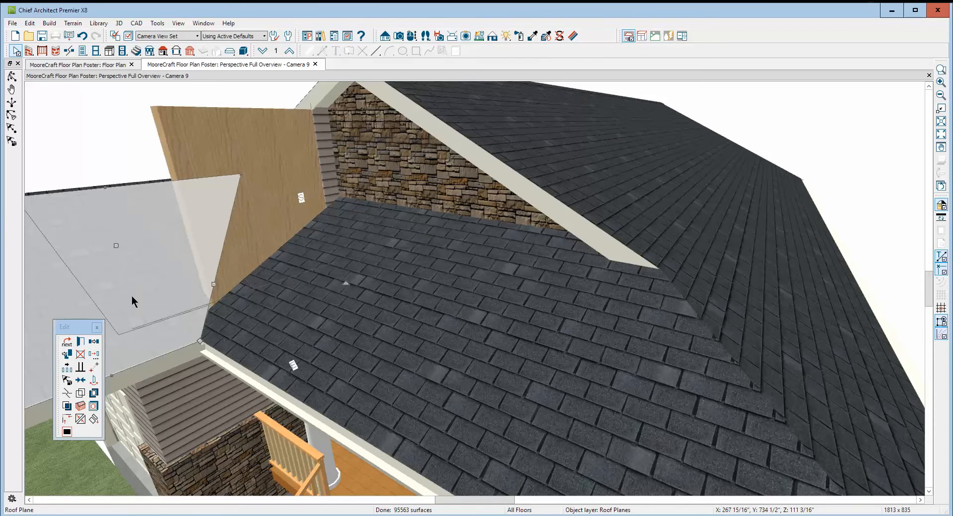
pyautogui.click(80, 420)
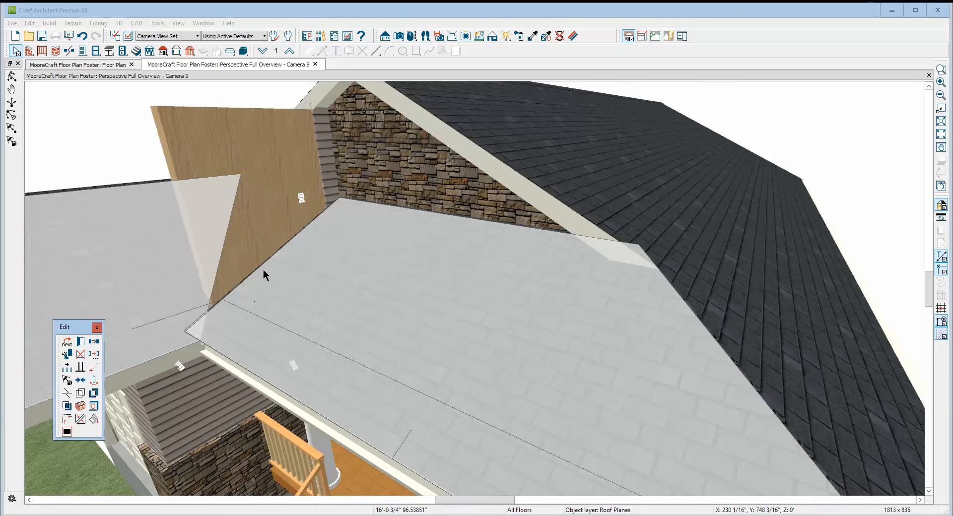
pyautogui.click(265, 266)
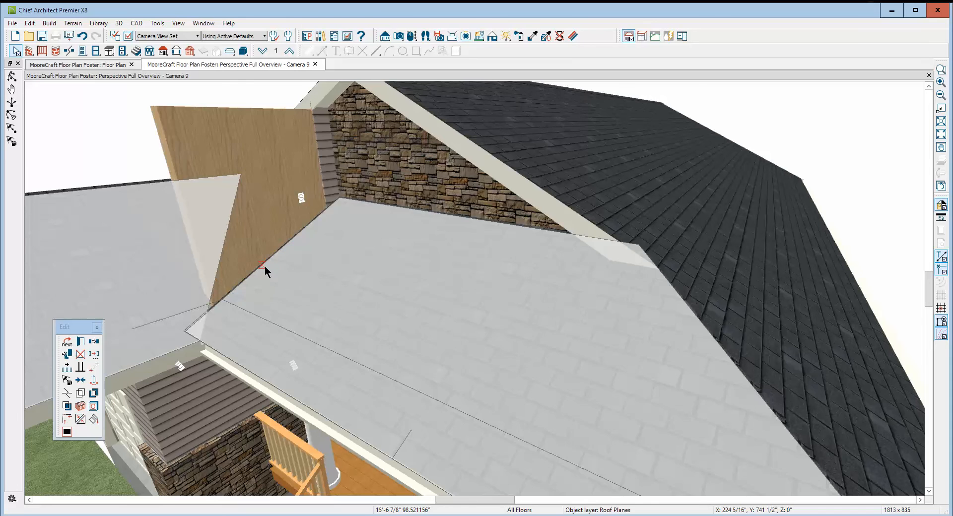
pyautogui.click(264, 266)
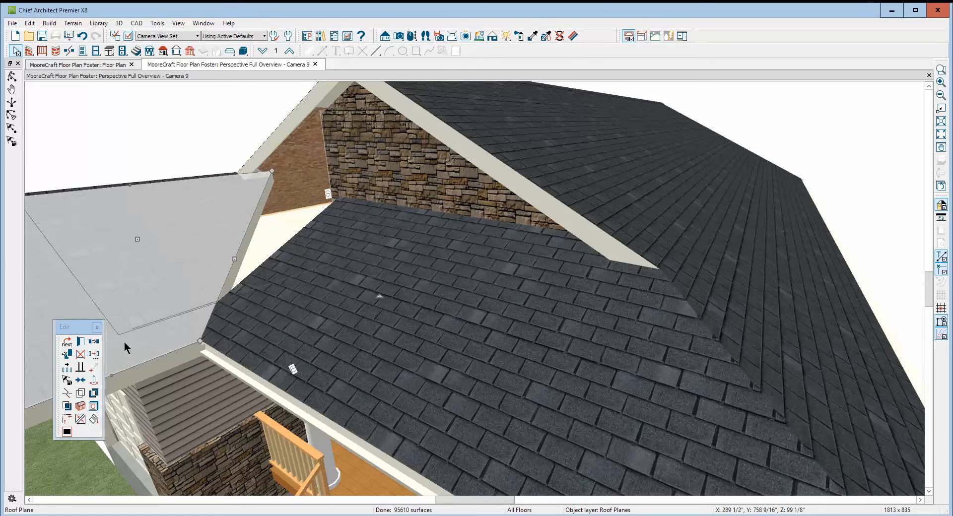
pyautogui.press('Escape')
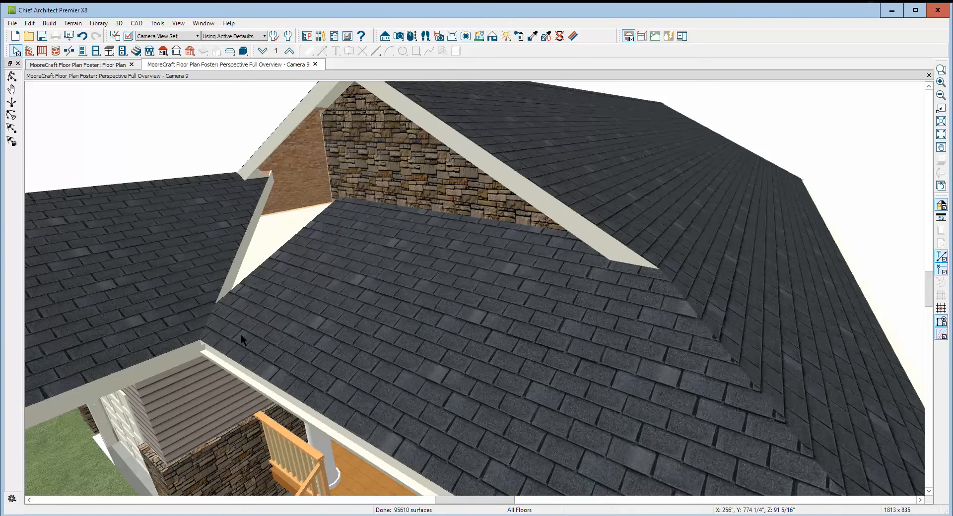
# - Try joining the garage roof plane to the porch roof plane again near the upper end of the porch roof's side edge
pyautogui.click(149, 300)
pyautogui.click(81, 418)
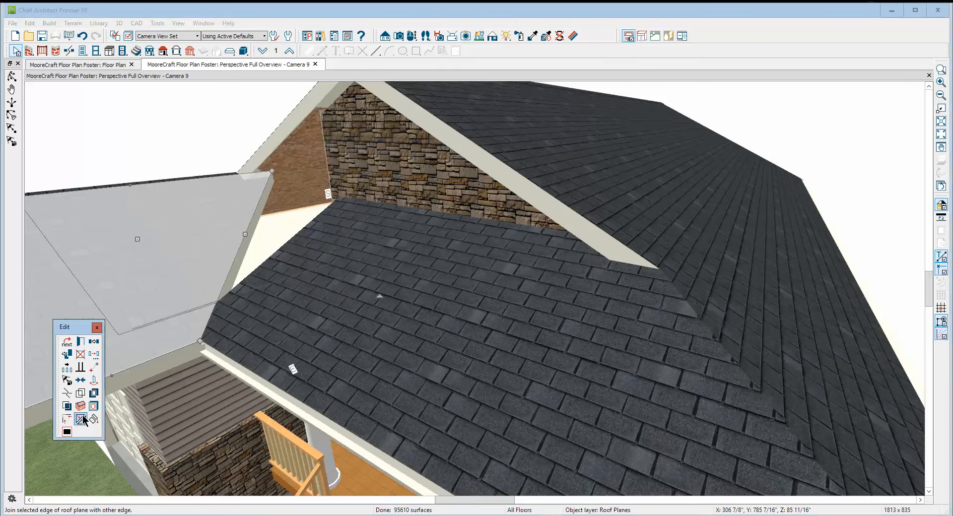
pyautogui.click(203, 347)
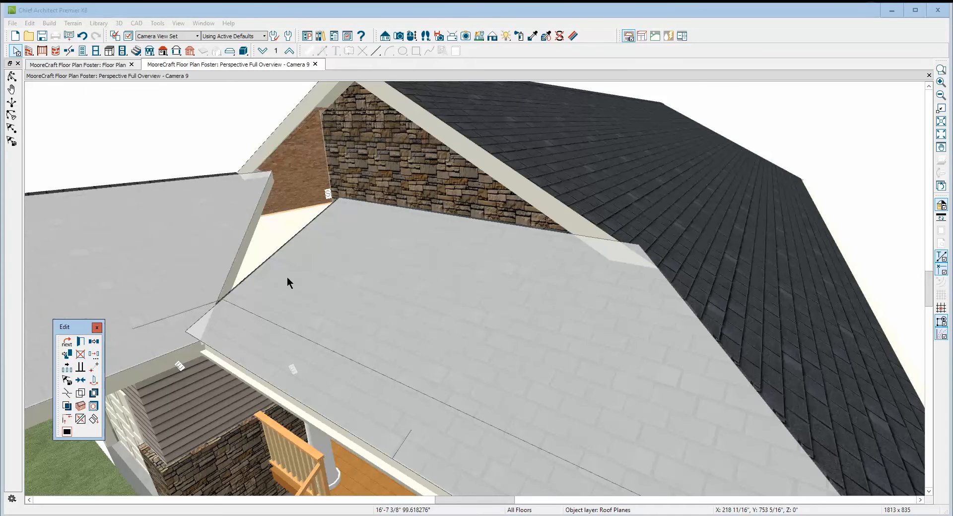
pyautogui.click(319, 231)
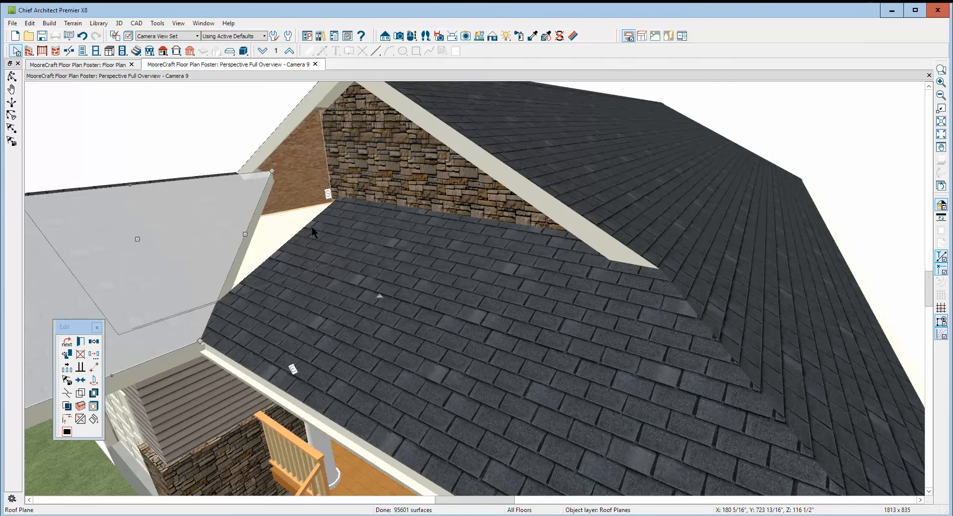
# - Deselect the garage roof plane and build deck framing for the 11'-8" x 9'-0" deck beside the kitchen in the floor plan
pyautogui.scroll(-5, 127, 251)
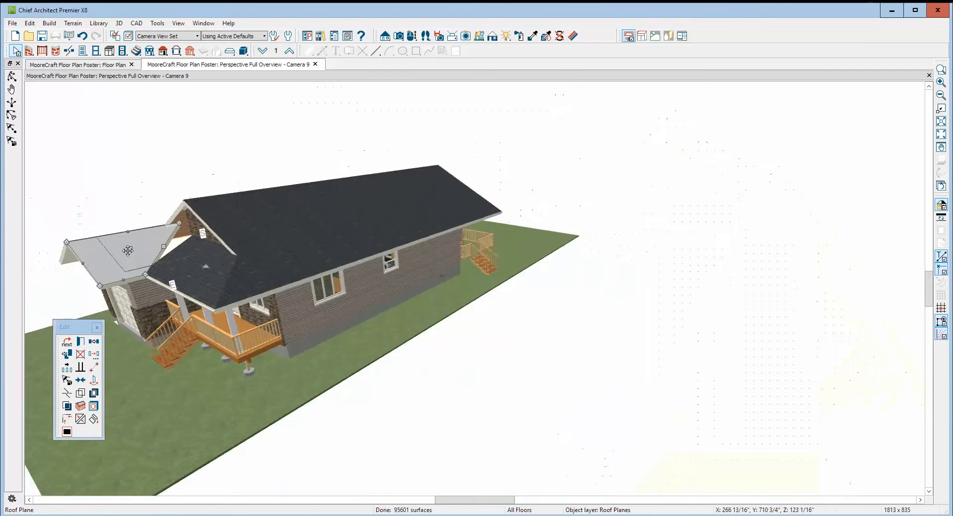
pyautogui.scroll(-2, 129, 252)
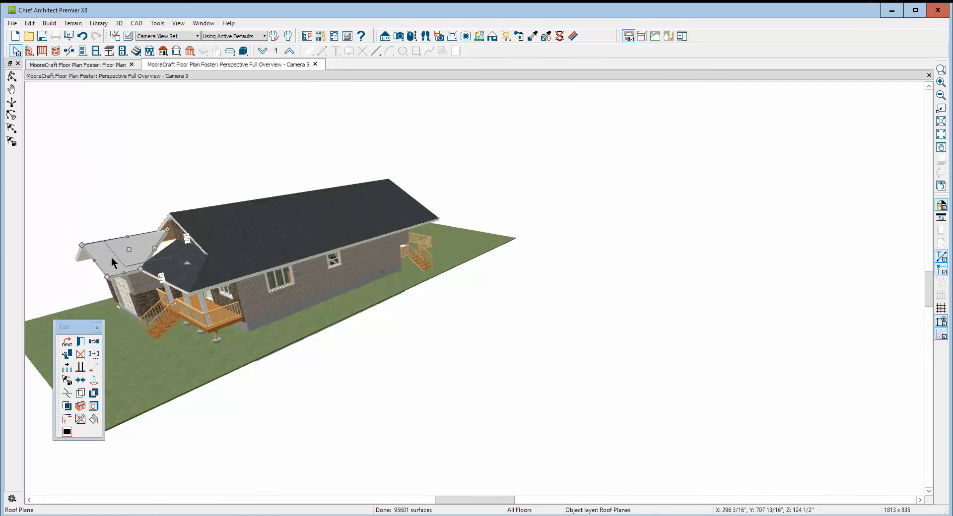
pyautogui.press('Escape')
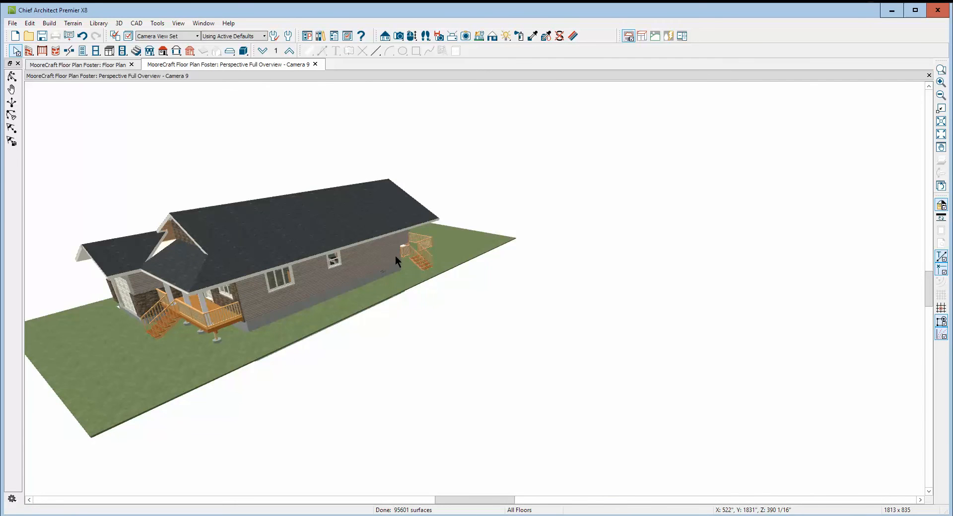
pyautogui.hotkey('ctrl', 'Tab')
pyautogui.scroll(-6, 498, 276)
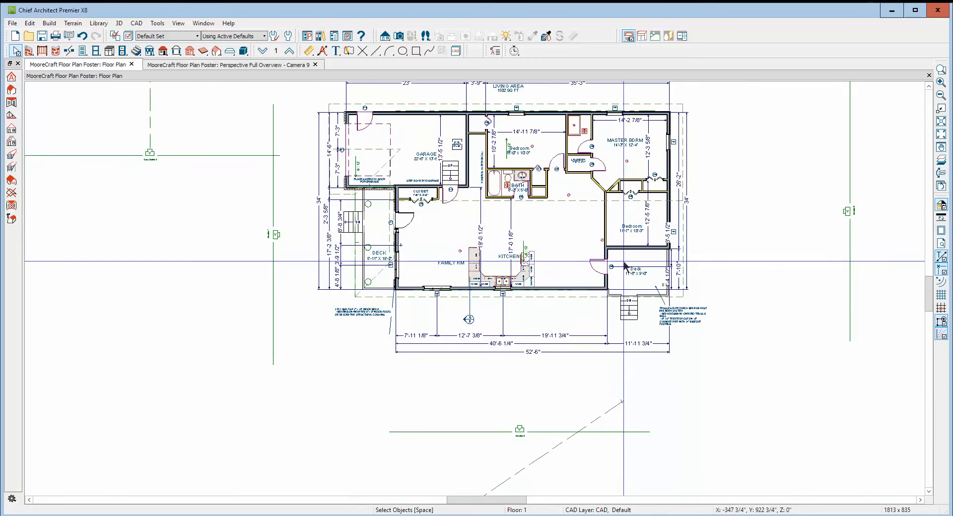
pyautogui.scroll(2, 624, 266)
pyautogui.rightClick(624, 265)
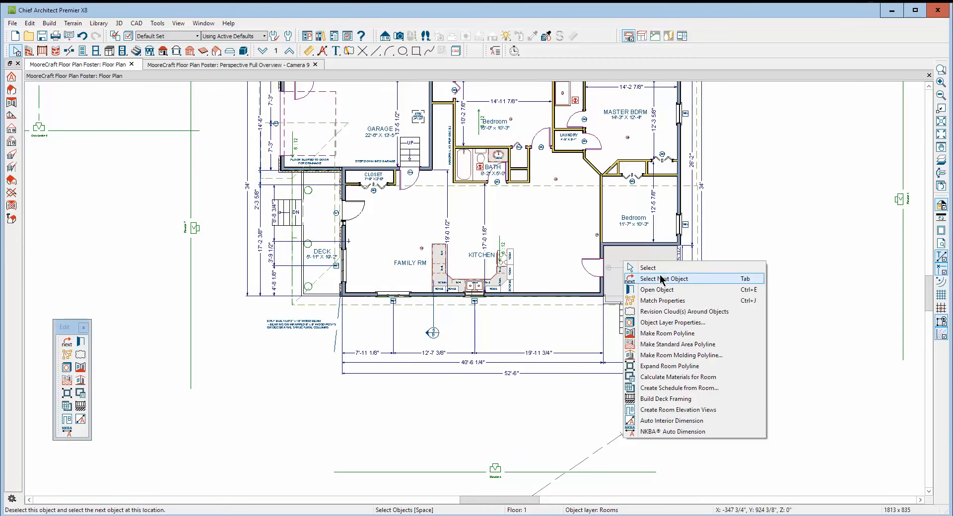
pyautogui.click(649, 400)
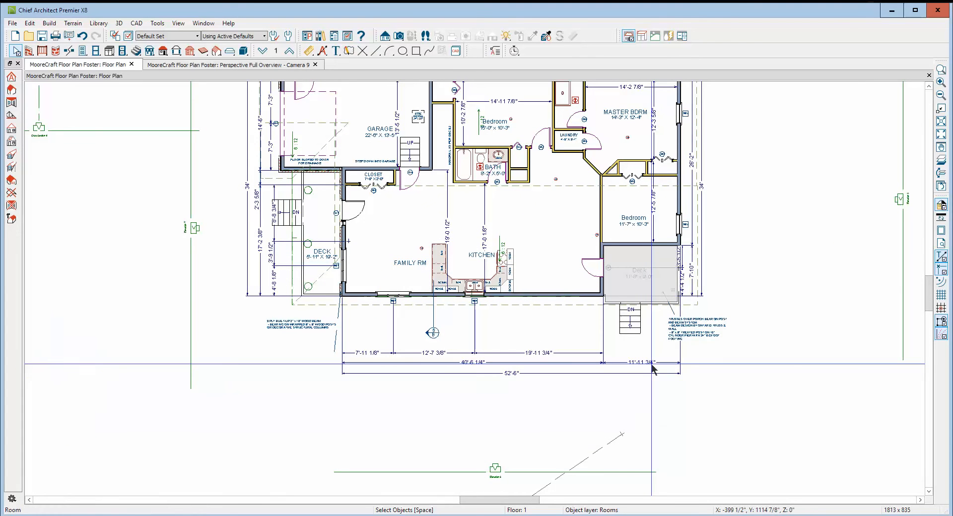
# - Inspect the house with the framed deck in the 3D overview and close that camera view
pyautogui.hotkey('ctrl', 'Tab')
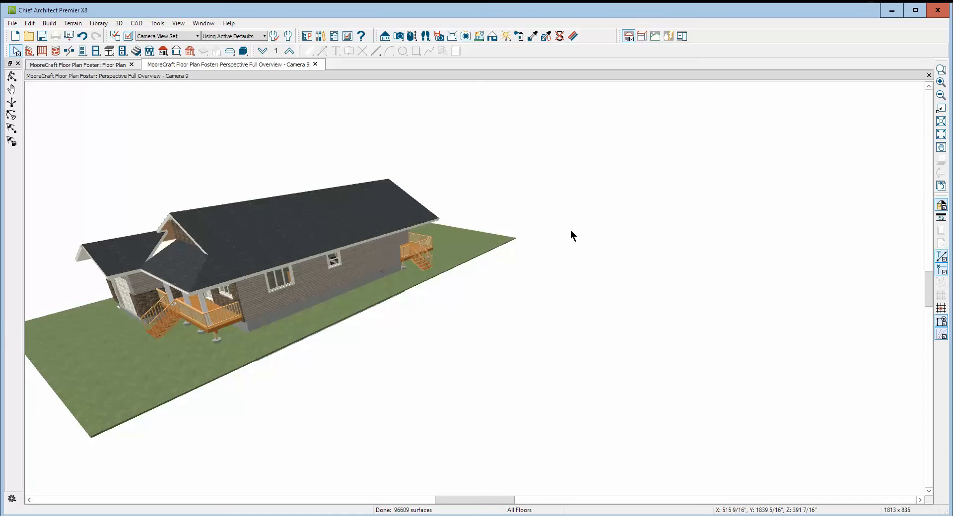
pyautogui.scroll(-3, 573, 233)
pyautogui.scroll(2, 463, 248)
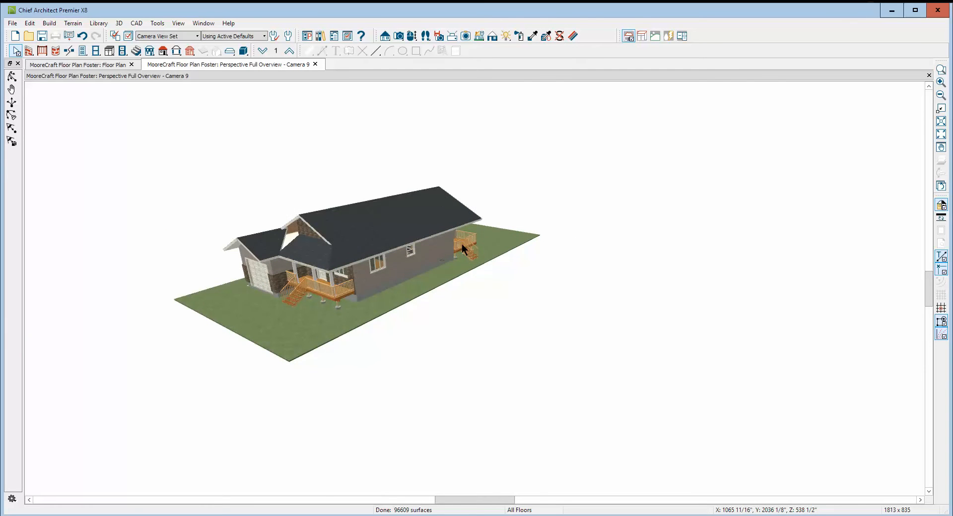
pyautogui.click(928, 75)
pyautogui.scroll(-5, 754, 160)
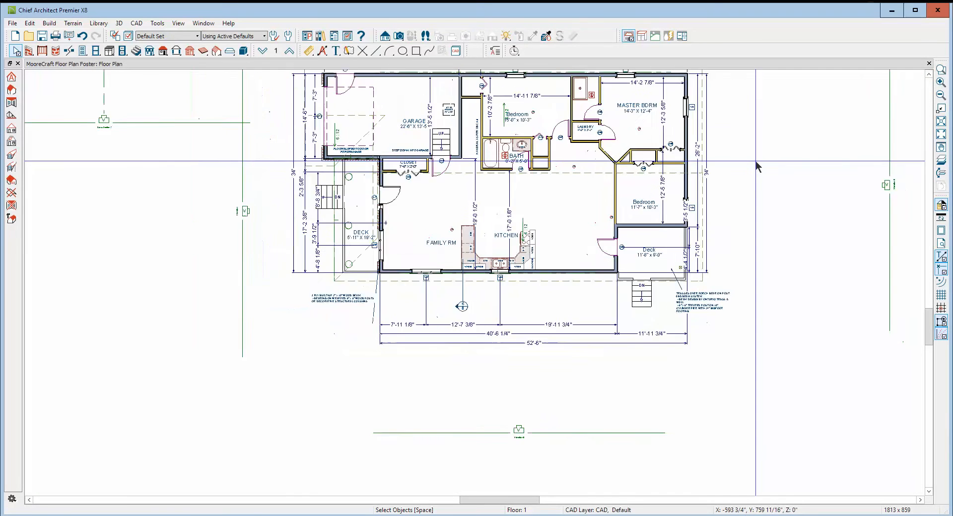
pyautogui.scroll(-2, 753, 159)
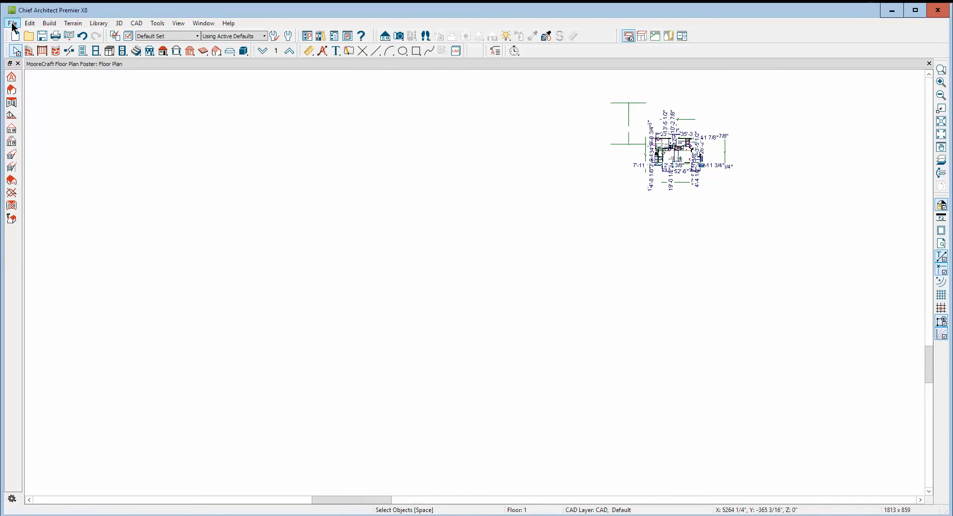
pyautogui.click(12, 23)
pyautogui.moveTo(38, 79)
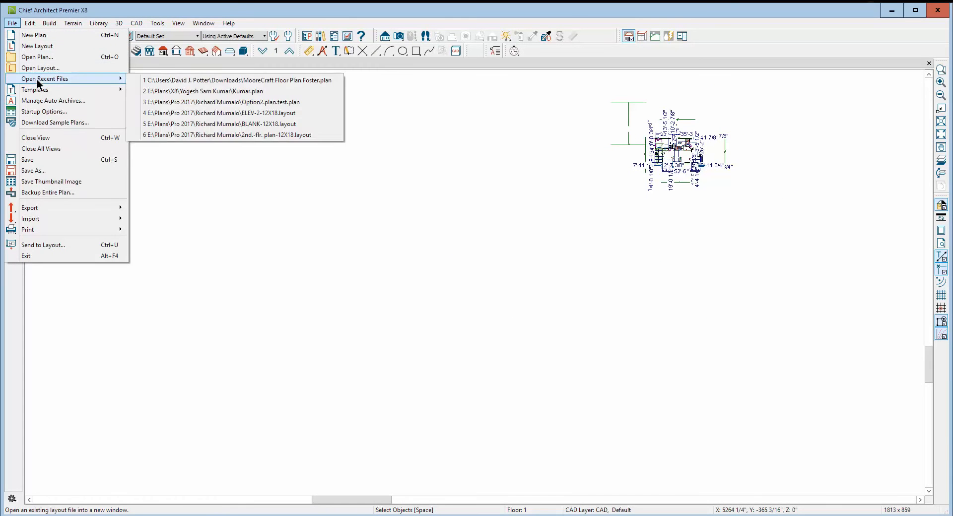
pyautogui.click(35, 45)
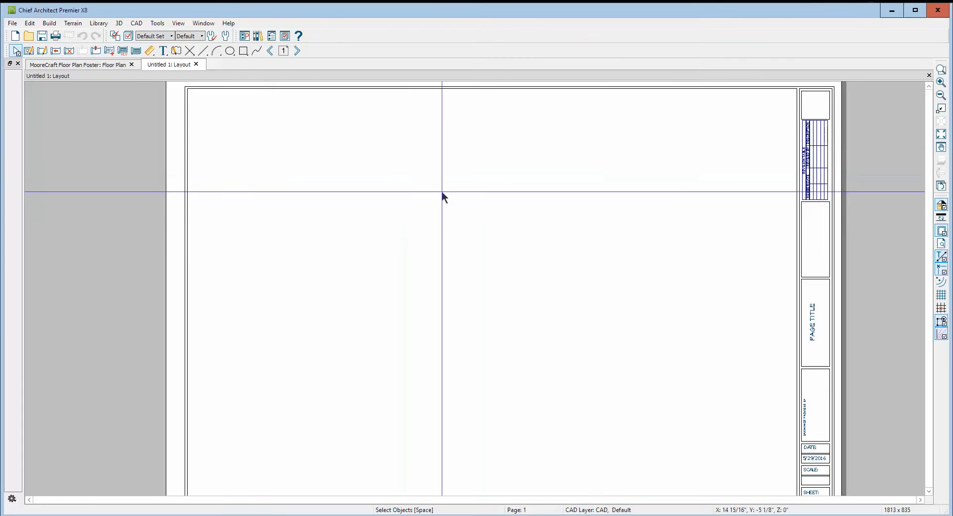
pyautogui.click(929, 76)
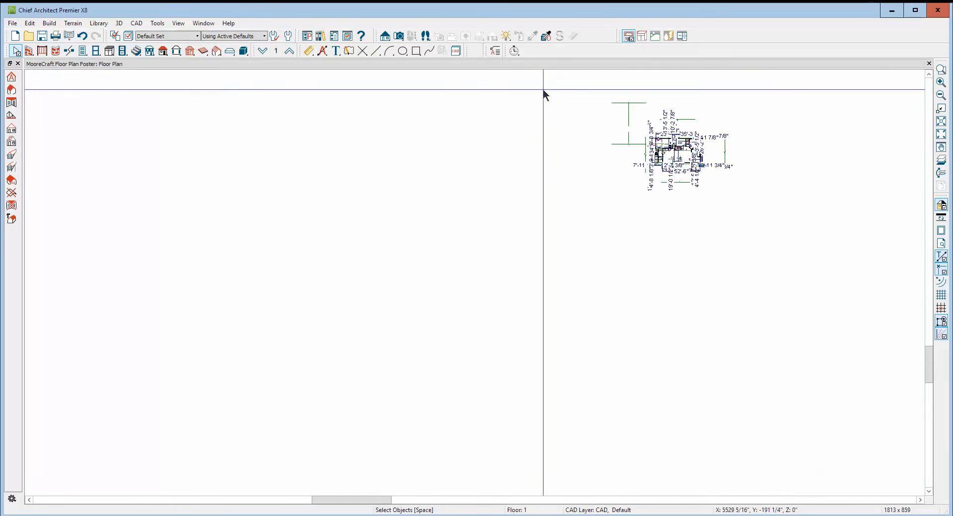
# - Create a new blank plan and return to the Foster floor plan
pyautogui.click(14, 23)
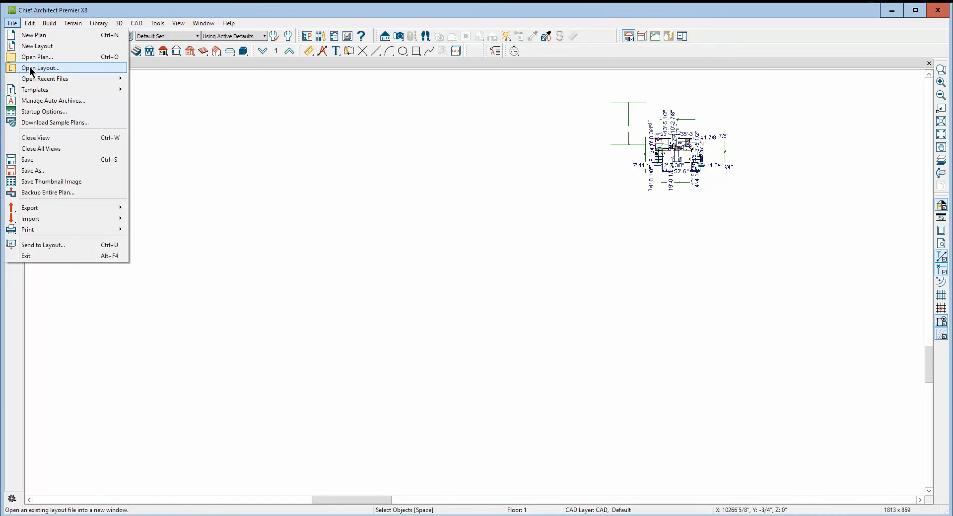
pyautogui.click(29, 35)
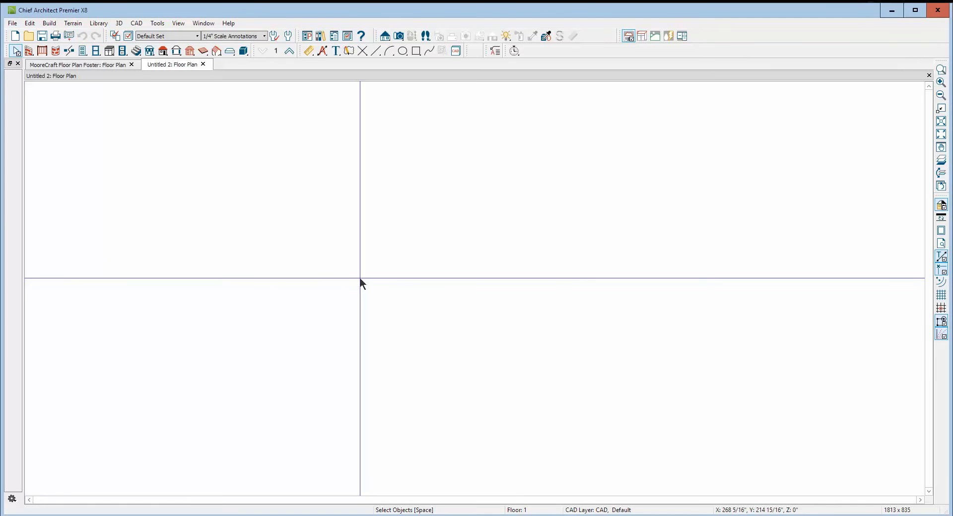
pyautogui.hotkey('ctrl', 'Tab')
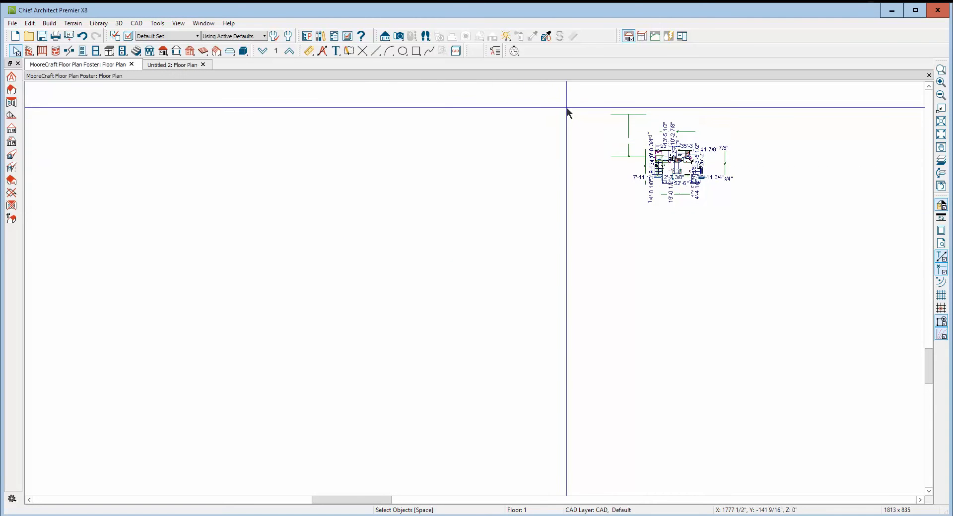
# - Try to select the entire Foster plan with Edit Area (All Floors) so it can be copied
pyautogui.click(30, 23)
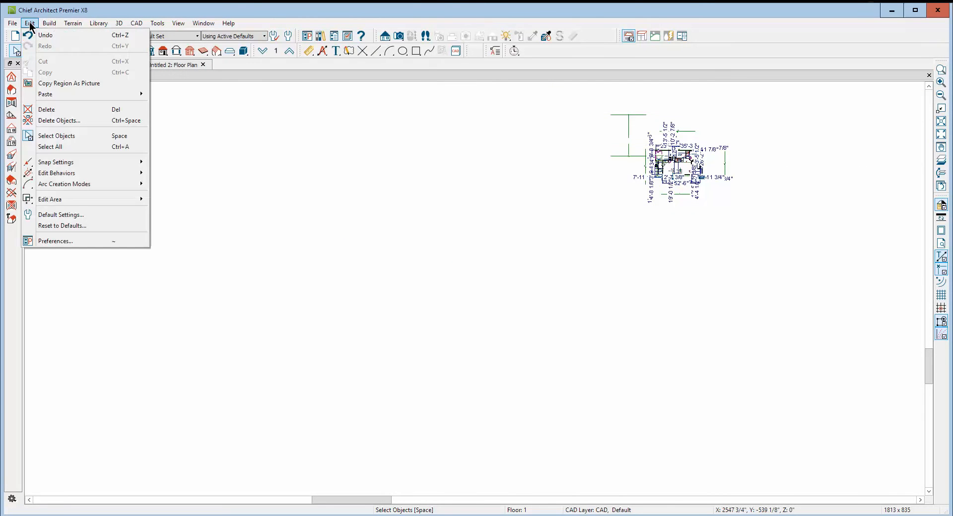
pyautogui.moveTo(59, 199)
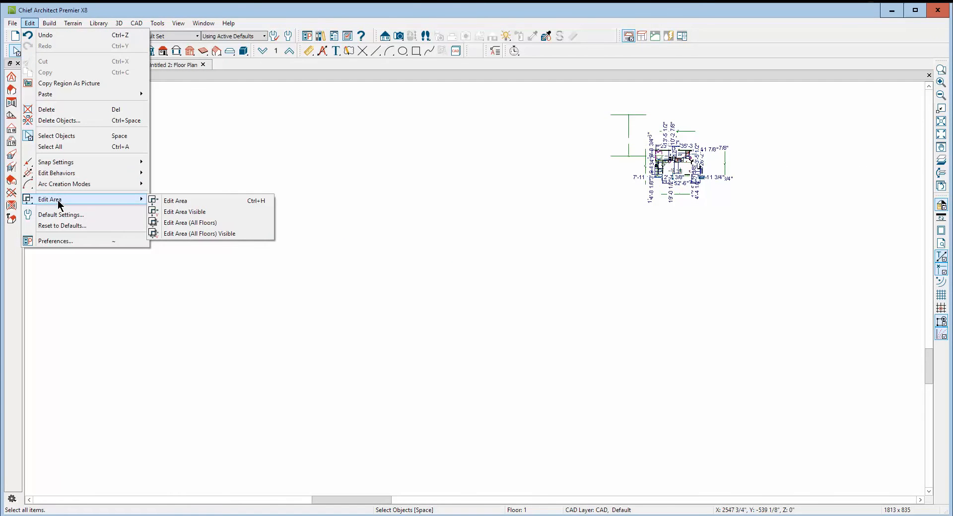
pyautogui.click(207, 223)
pyautogui.moveTo(580, 99); pyautogui.dragTo(763, 215)
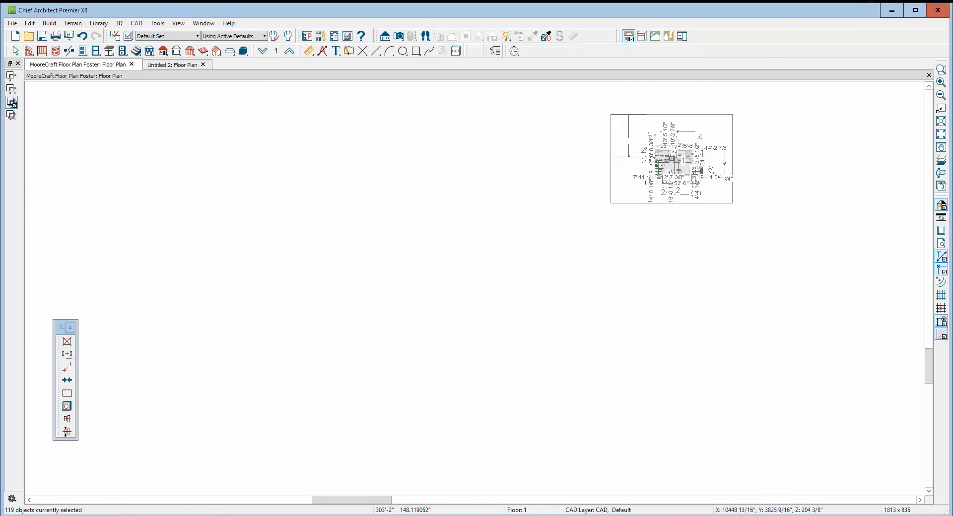
pyautogui.click(67, 367)
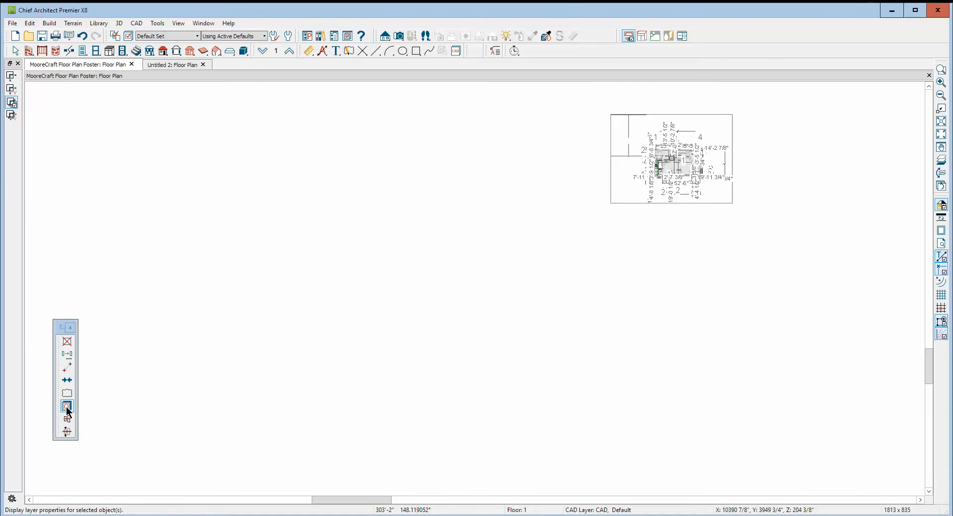
pyautogui.click(67, 381)
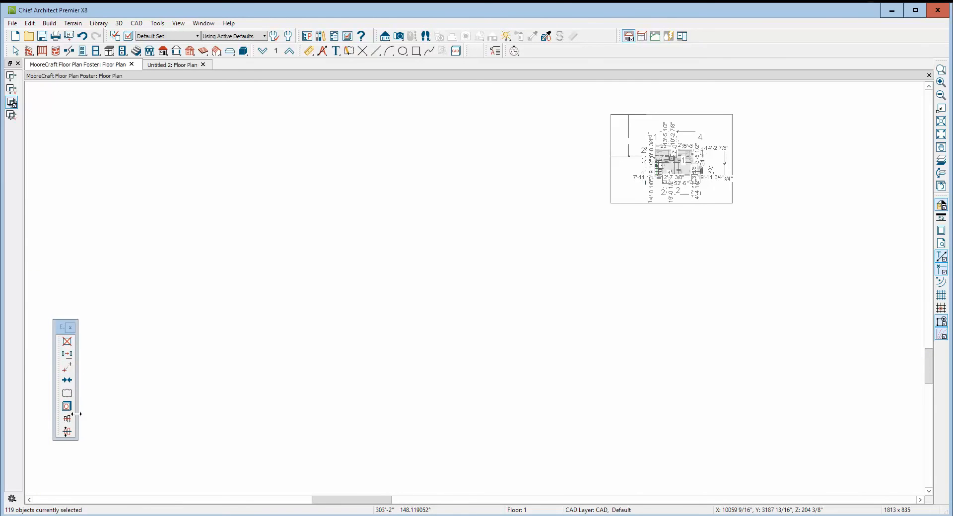
pyautogui.click(29, 23)
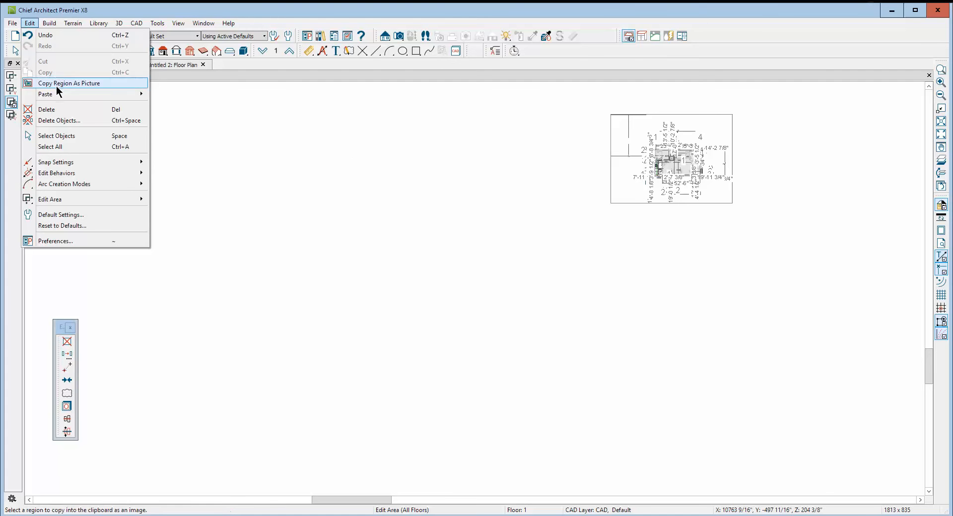
pyautogui.click(427, 173)
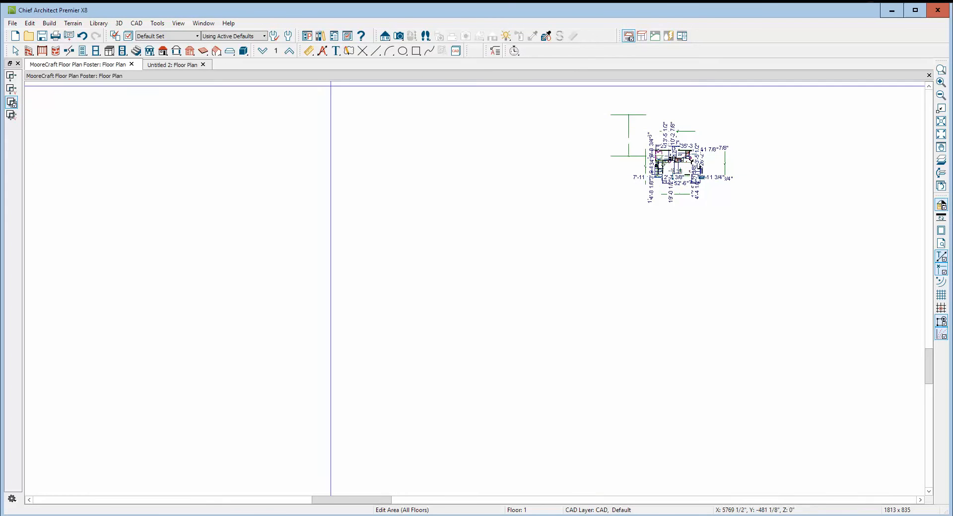
# - Enclose the entire Foster plan and its camera symbols in an Edit Area (All Floors) about 253'-8" wide and copy it
pyautogui.click(941, 121)
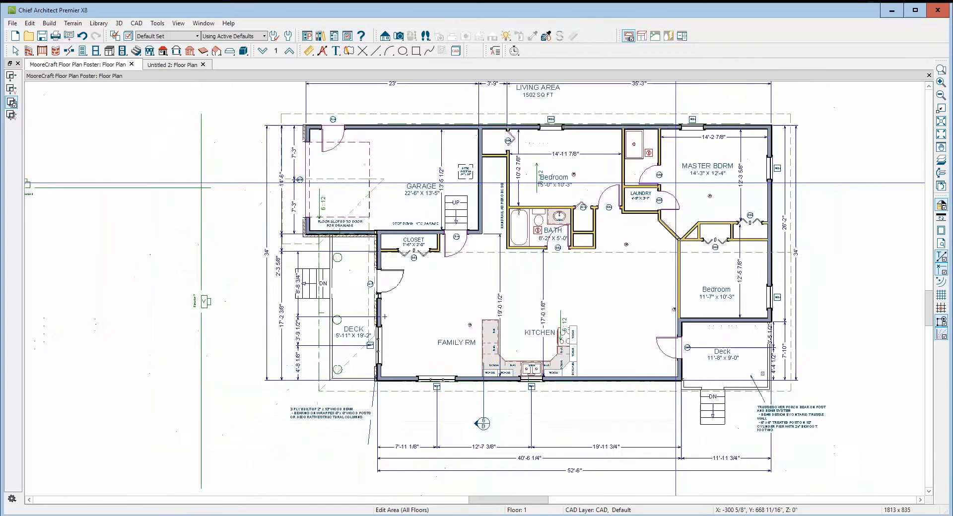
pyautogui.scroll(-5, 675, 183)
pyautogui.scroll(1, 652, 174)
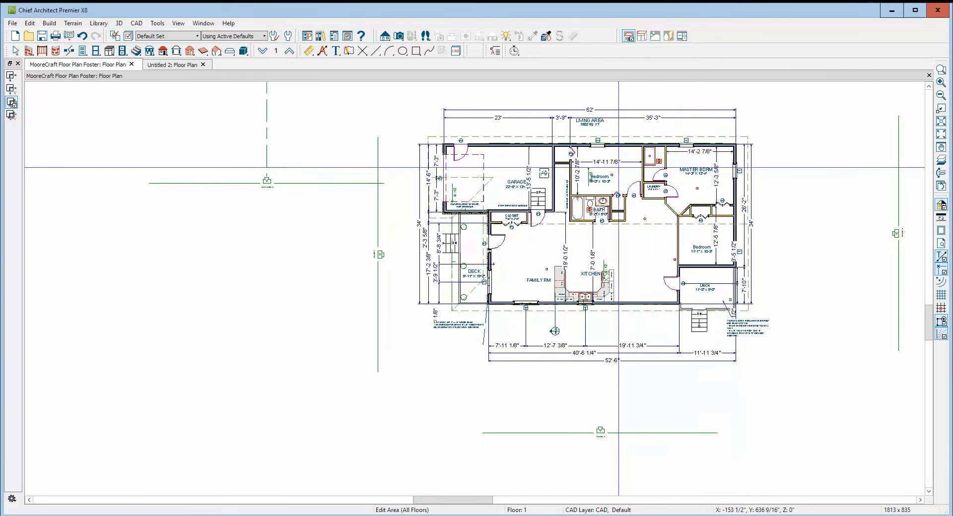
pyautogui.scroll(-3, 619, 167)
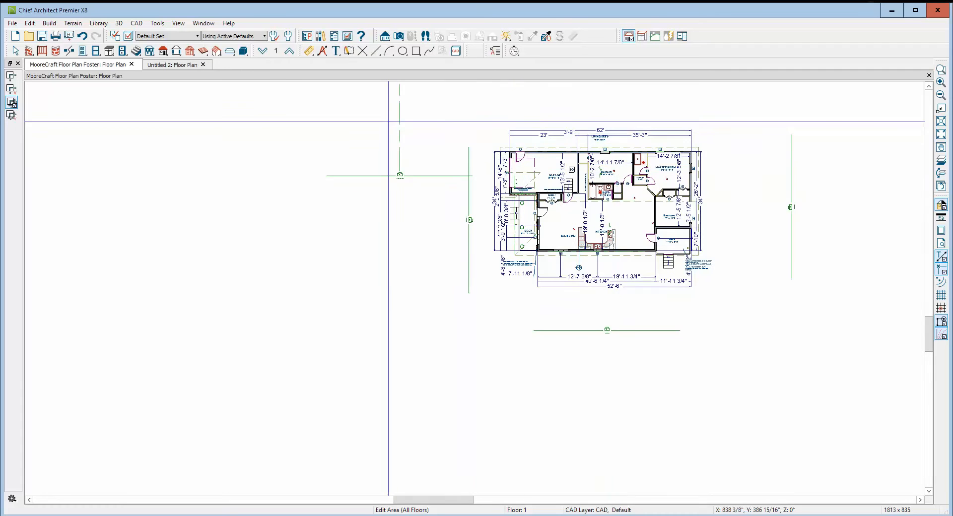
pyautogui.scroll(-3, 472, 144)
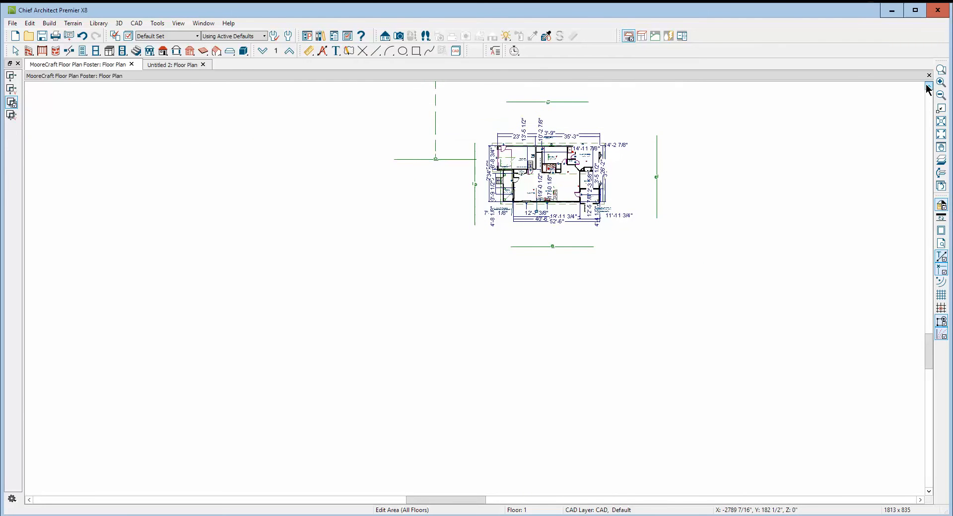
pyautogui.moveTo(928, 88); pyautogui.dragTo(928, 89)
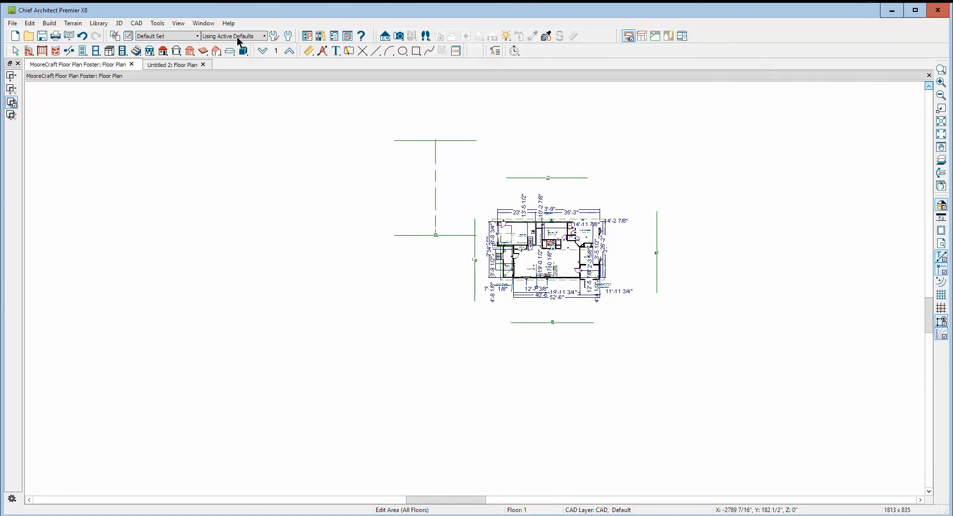
pyautogui.click(29, 23)
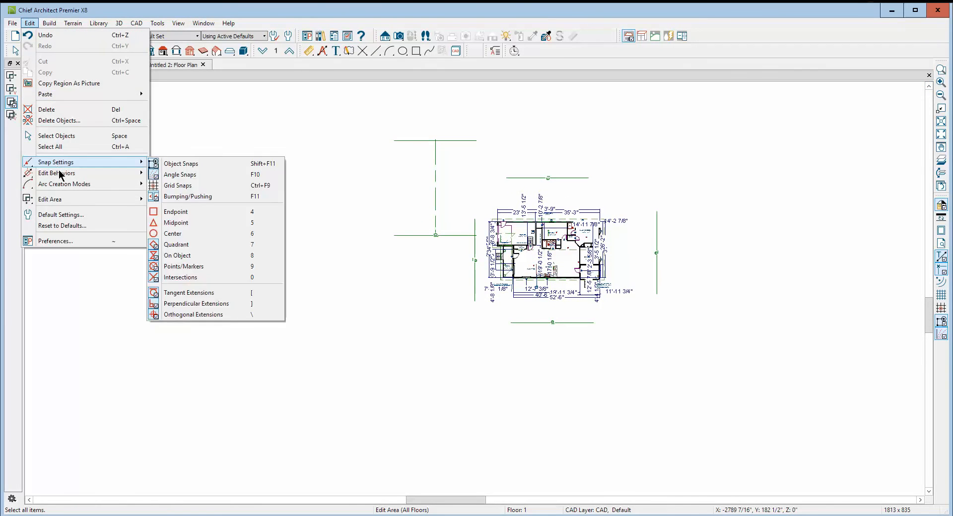
pyautogui.moveTo(73, 203)
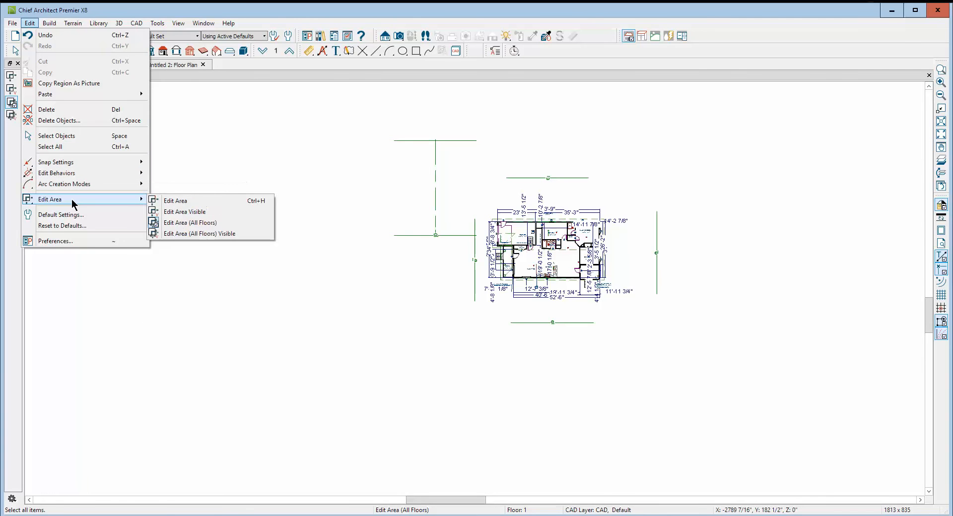
pyautogui.click(198, 225)
pyautogui.moveTo(332, 102); pyautogui.dragTo(750, 386)
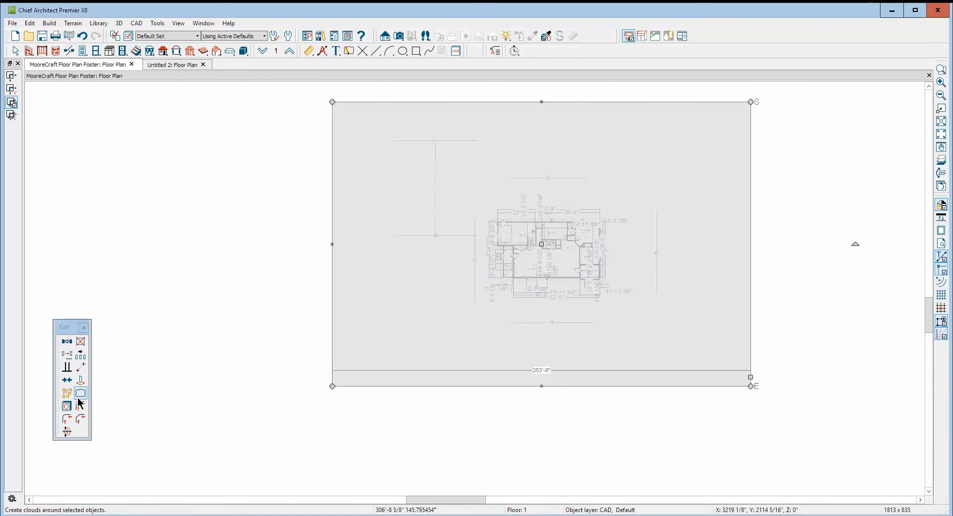
pyautogui.click(69, 345)
# - Switch to the blank plan and paste the copied Foster model with Paste Hold Position, acknowledging the floor and ceiling elevation warnings
pyautogui.hotkey('ctrl', 'Tab')
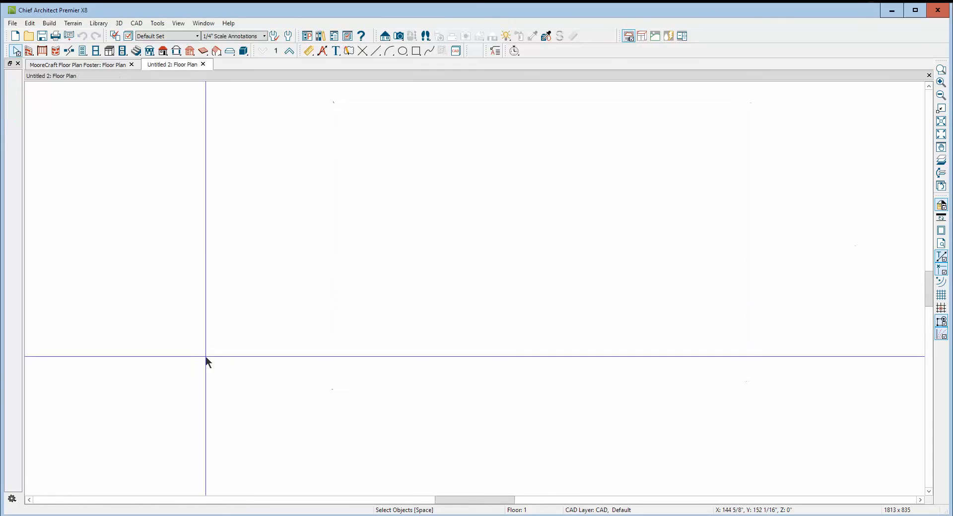
pyautogui.click(30, 23)
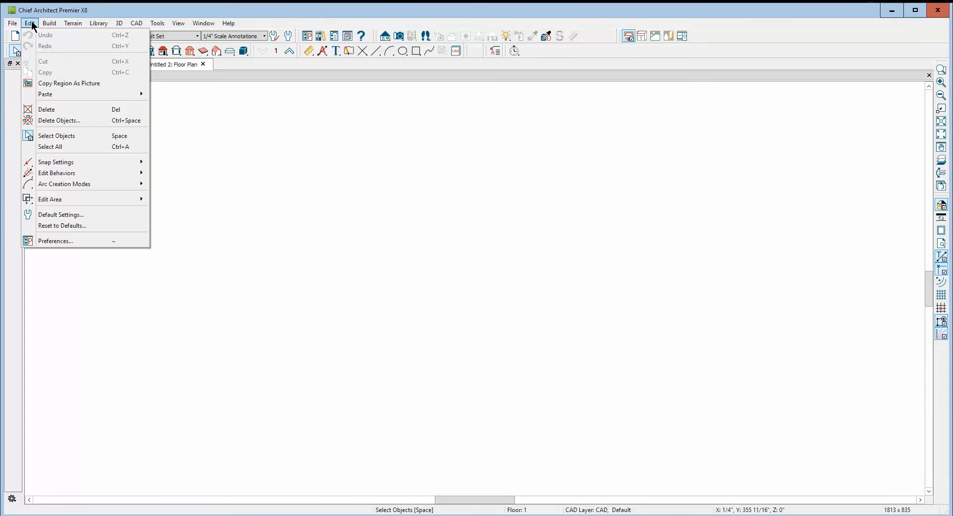
pyautogui.moveTo(62, 95)
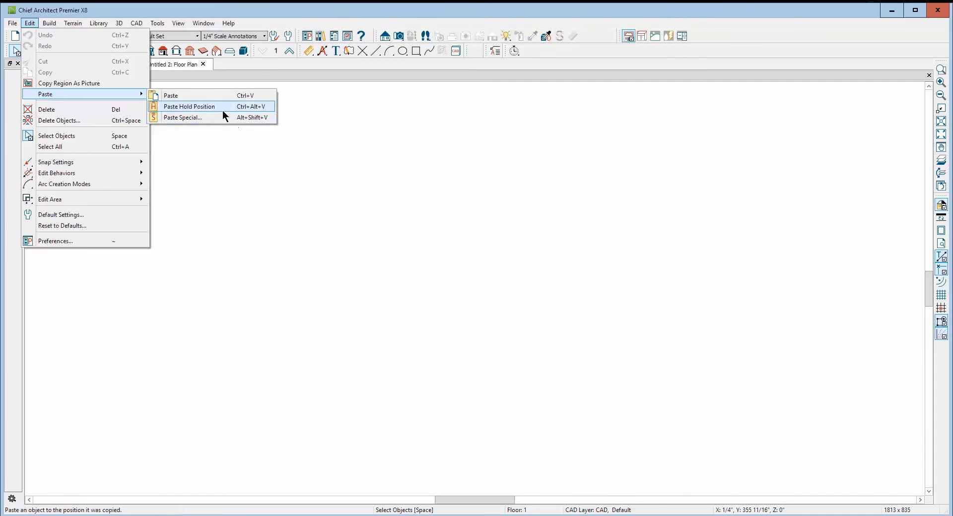
pyautogui.click(223, 110)
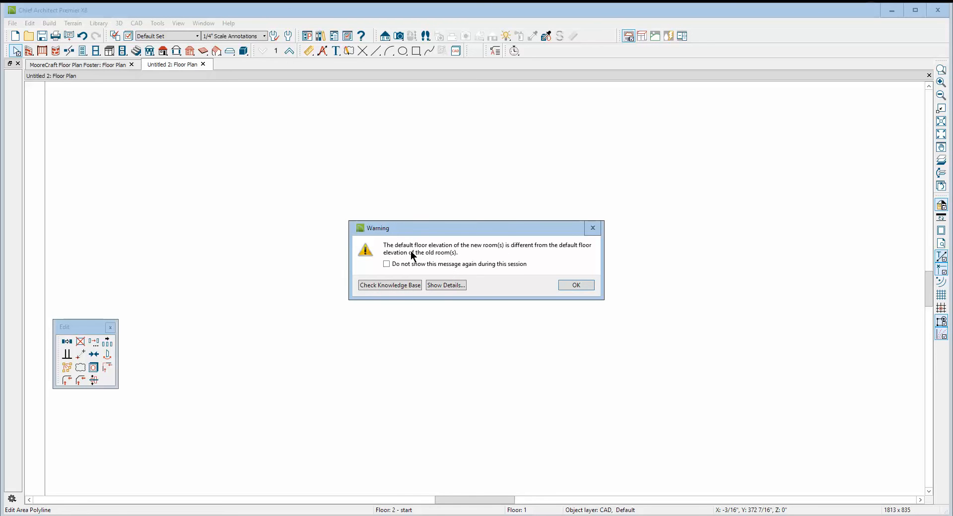
pyautogui.click(574, 286)
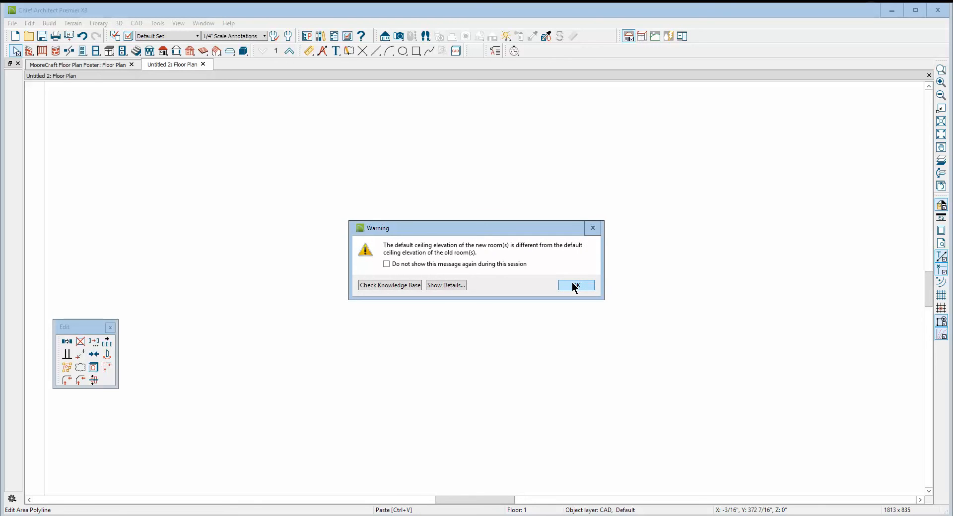
pyautogui.click(574, 285)
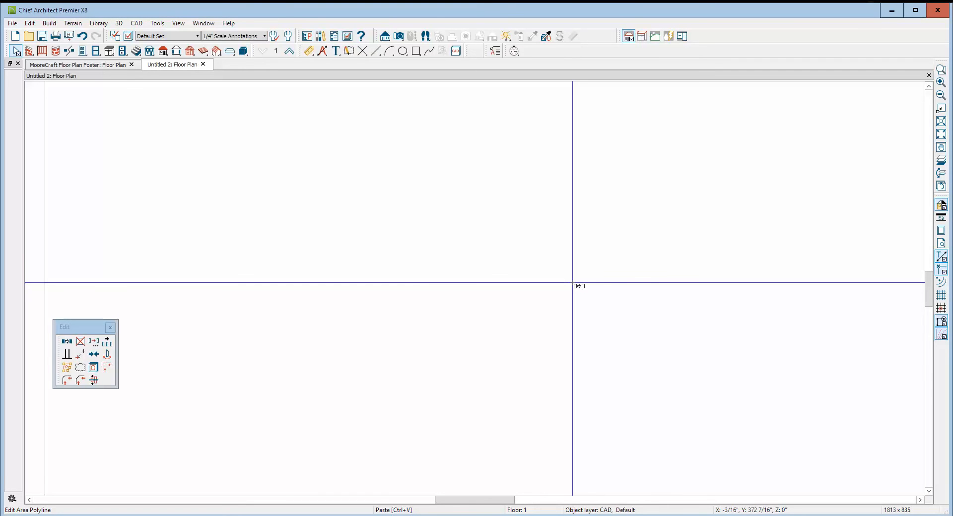
pyautogui.press('space')
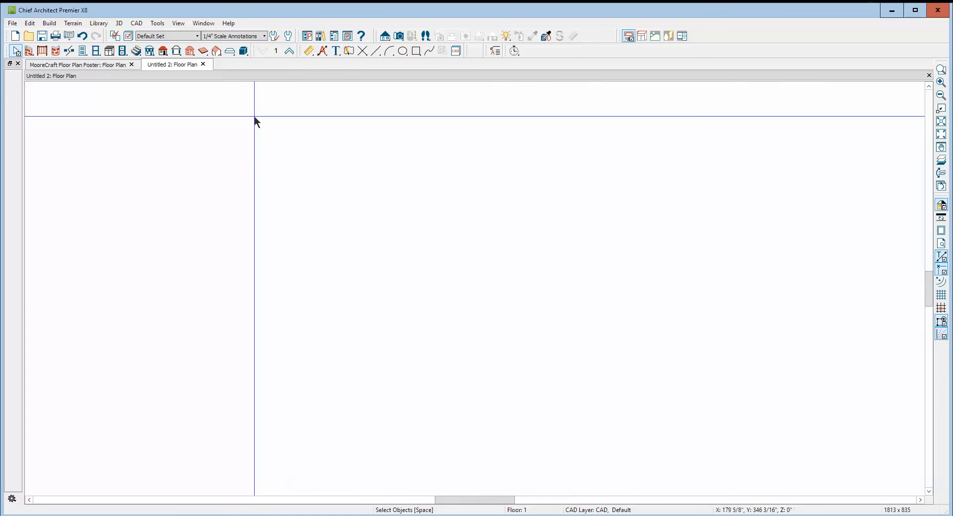
# - Paste the copied model once more at its original position and deselect it
pyautogui.click(33, 22)
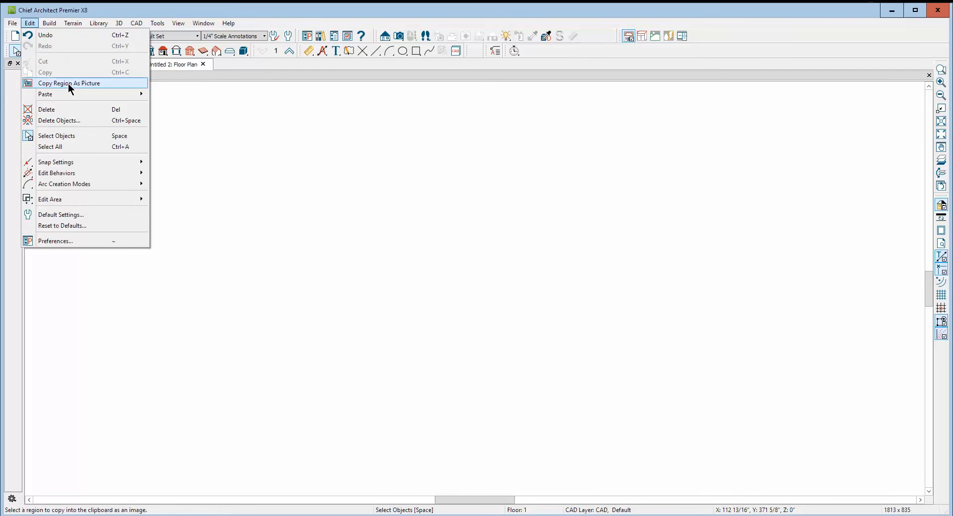
pyautogui.moveTo(70, 95)
pyautogui.click(208, 106)
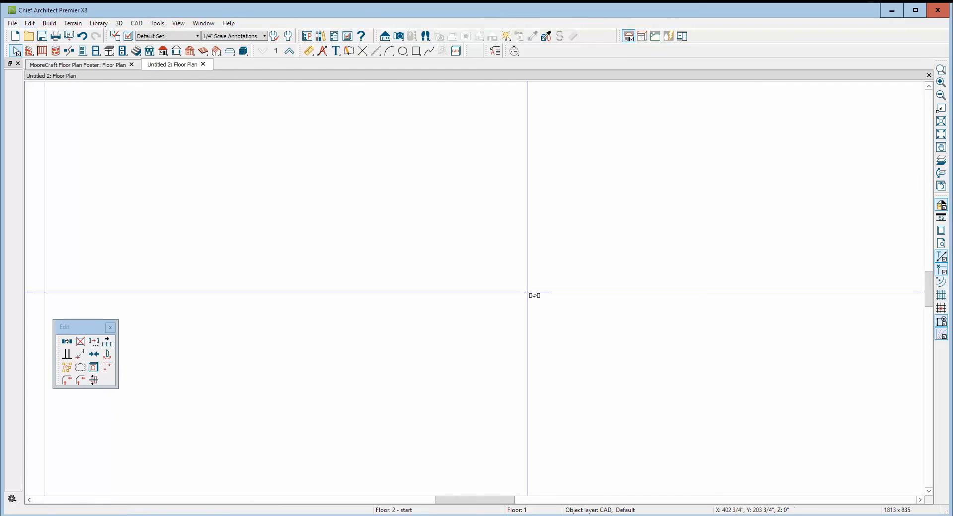
pyautogui.press('Escape')
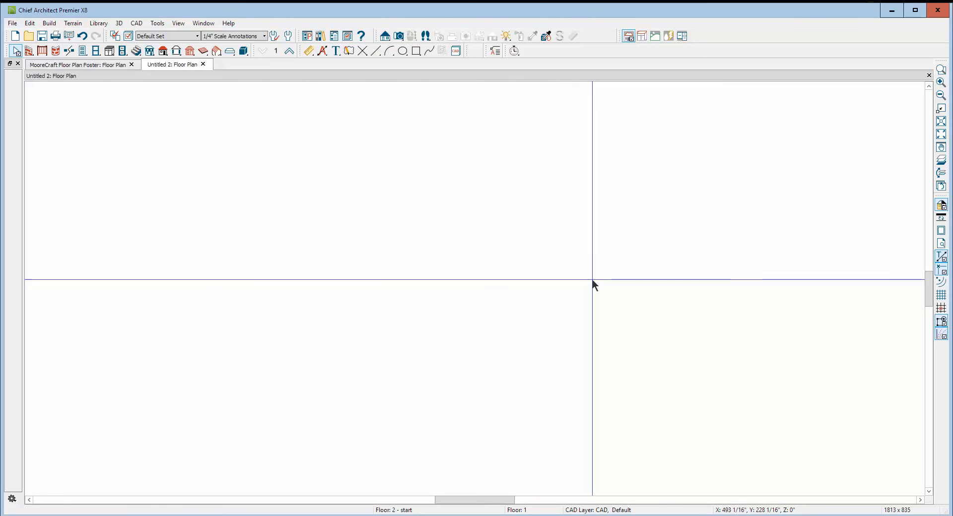
# - Fit the pasted building in the window and examine the floor plan, its annotations and its surrounding boundary
pyautogui.click(940, 122)
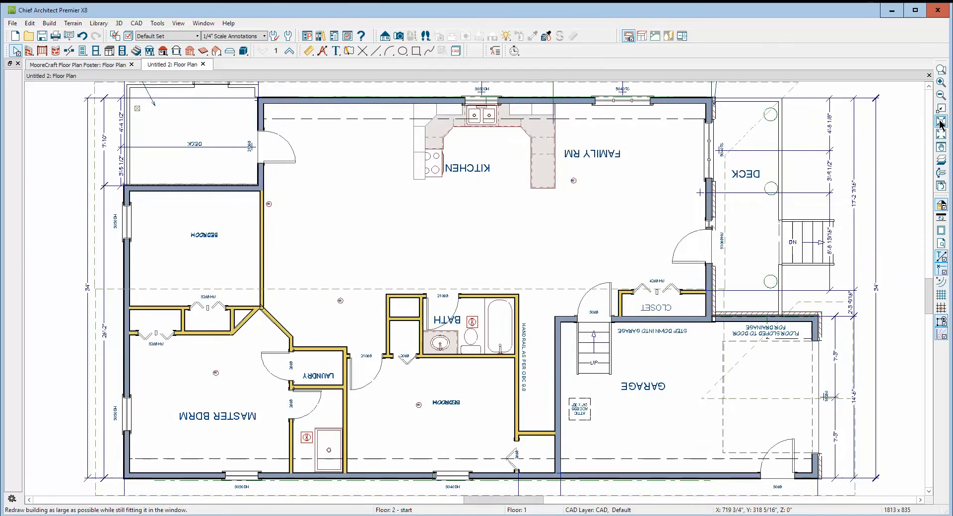
pyautogui.scroll(-2, 695, 211)
pyautogui.scroll(-4, 695, 208)
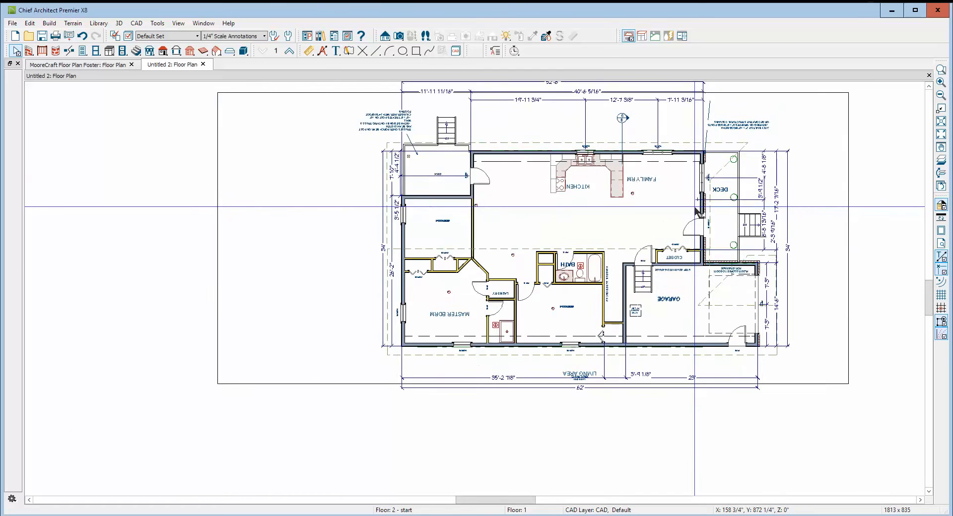
pyautogui.scroll(-1, 678, 215)
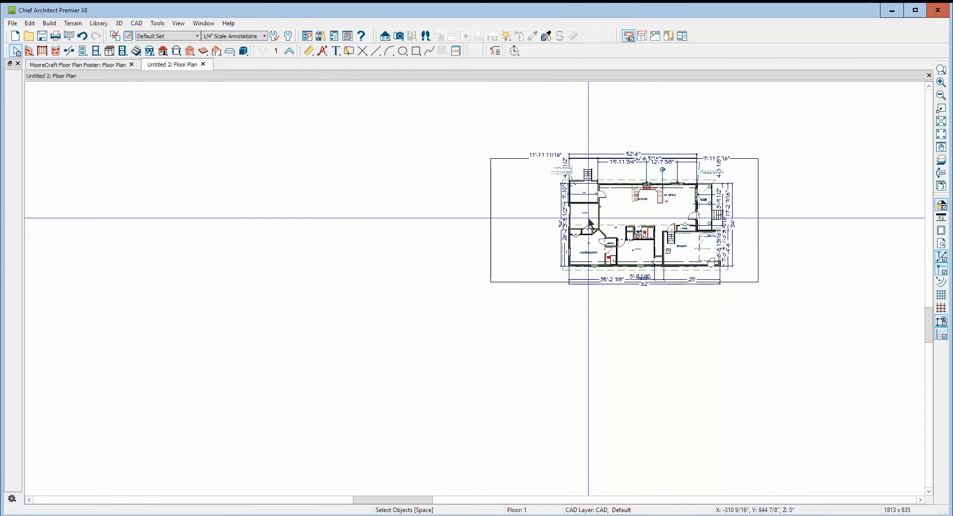
pyautogui.scroll(3, 754, 200)
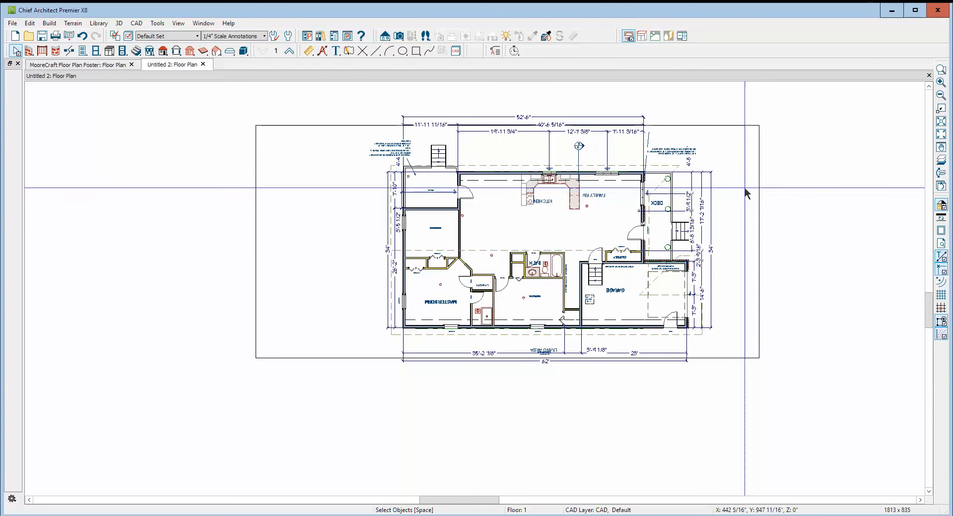
pyautogui.scroll(1, 743, 188)
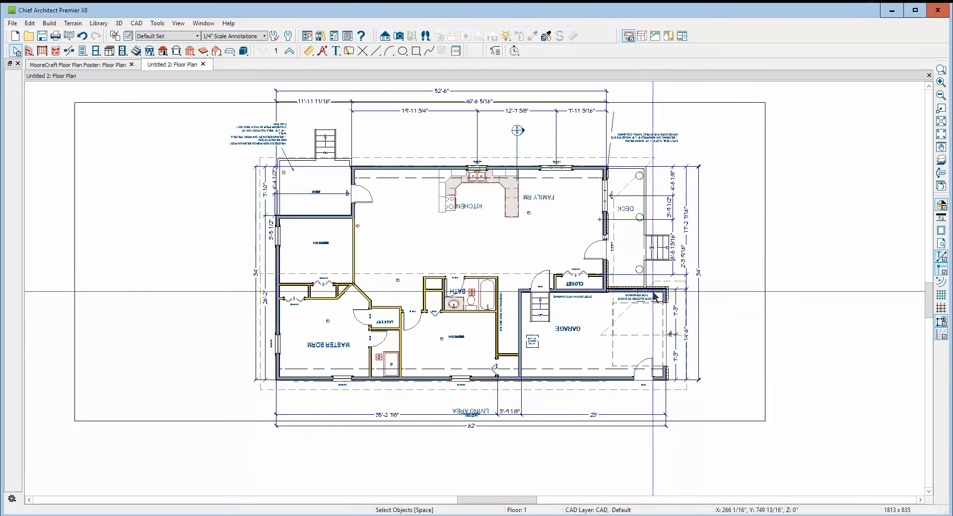
pyautogui.scroll(1, 664, 248)
pyautogui.scroll(1, 664, 248)
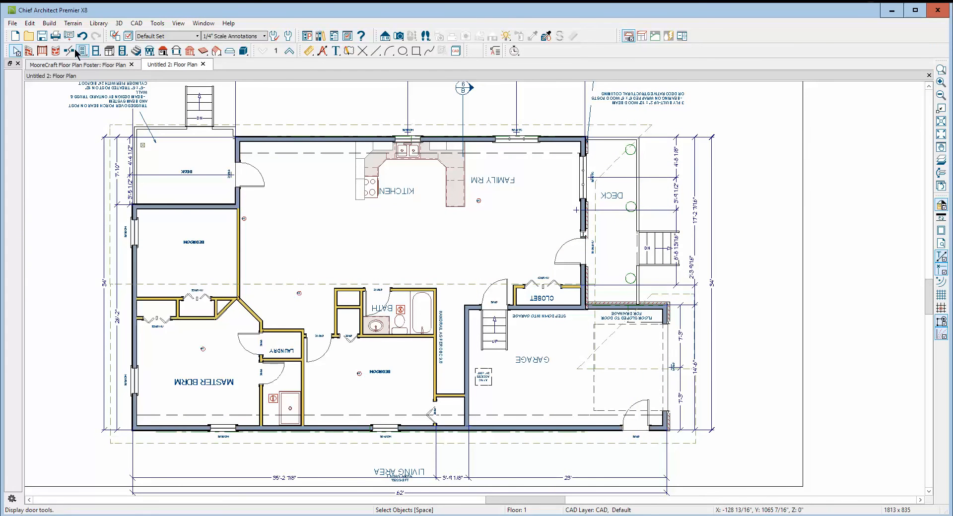
# - Draw a manual roof plane over the deck beside the family room, with a baseline about 14'-7" long
pyautogui.click(162, 51)
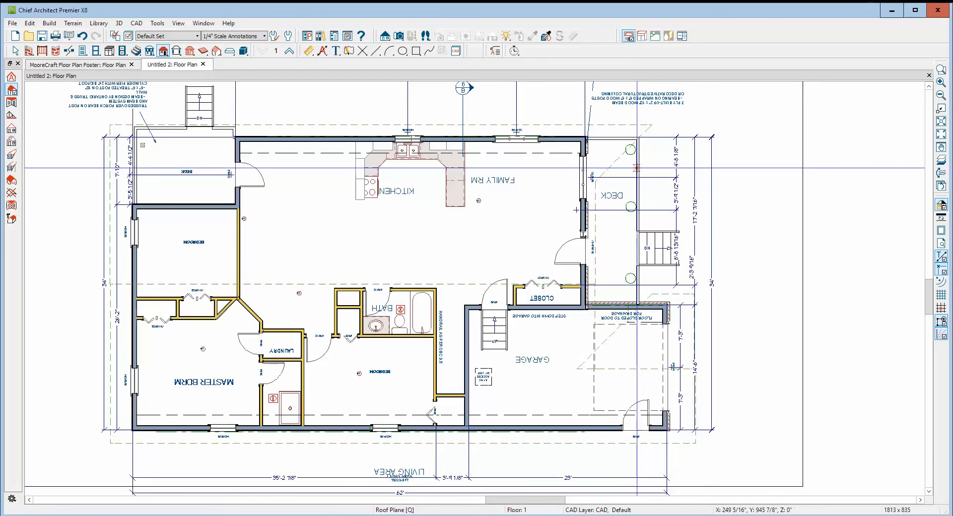
pyautogui.moveTo(636, 168); pyautogui.dragTo(644, 293)
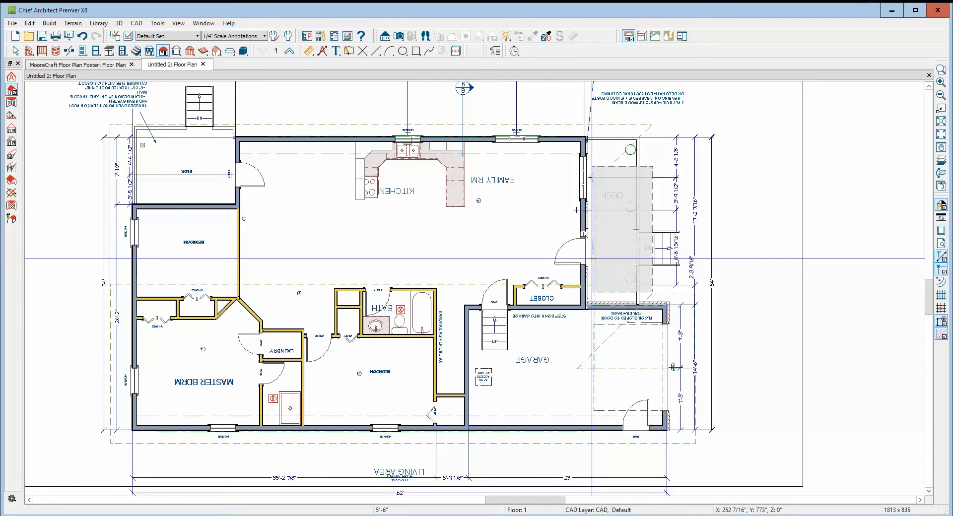
pyautogui.click(589, 258)
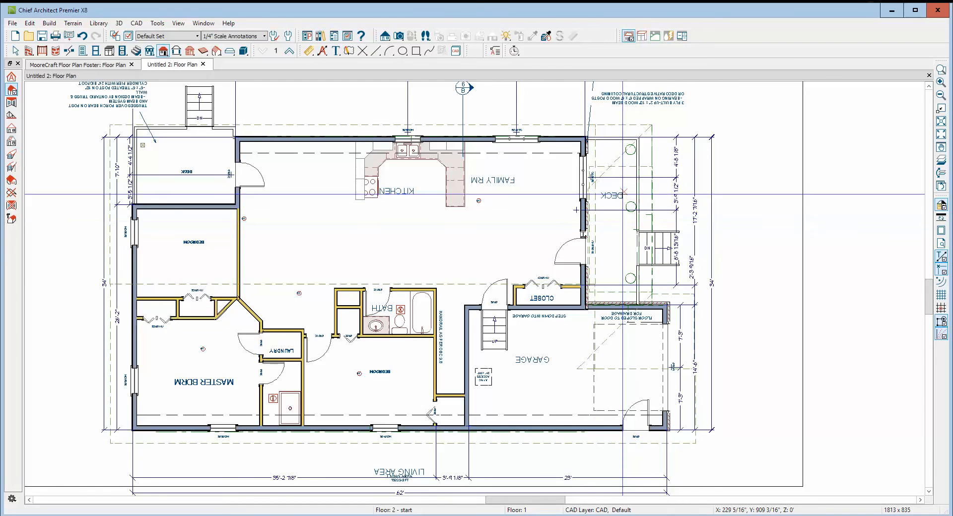
pyautogui.press('space')
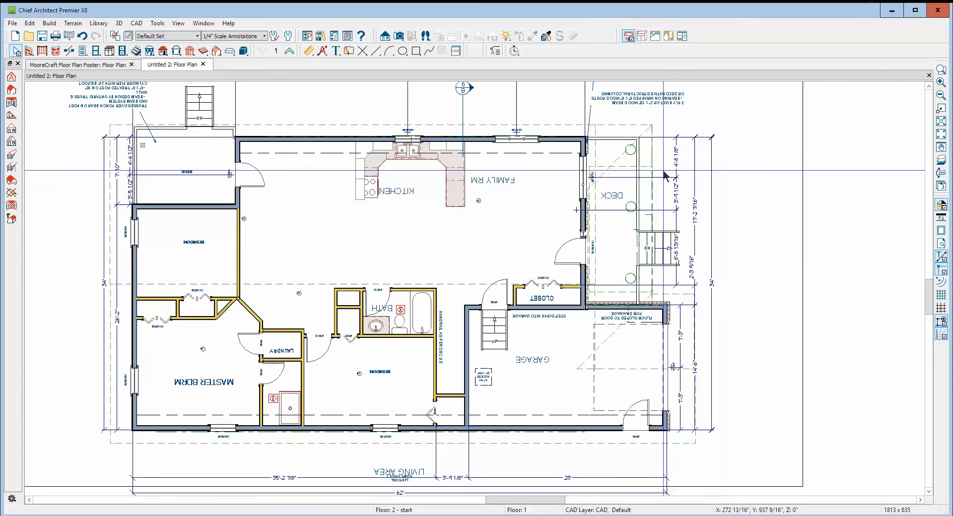
# - Join the new deck roof plane to the angled edge of the main roof plane above the family room
pyautogui.click(631, 168)
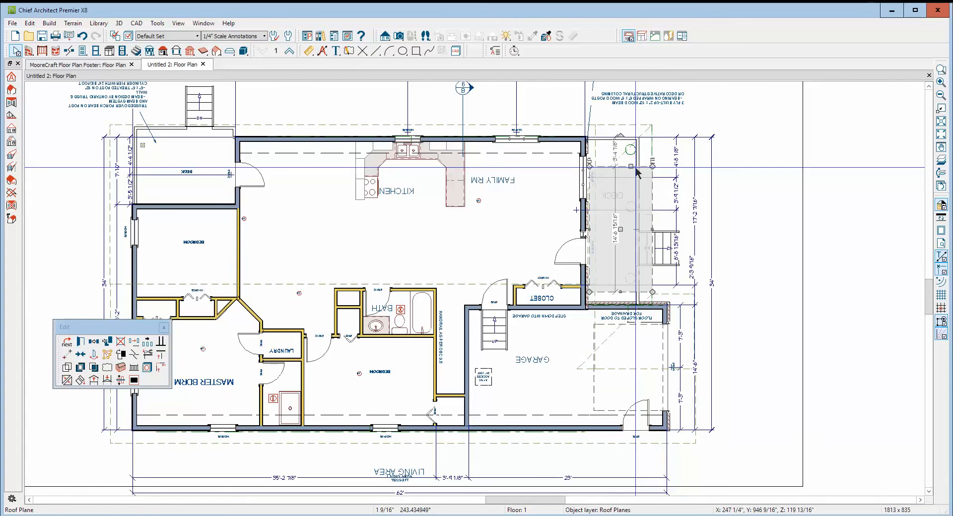
pyautogui.scroll(1, 214, 373)
pyautogui.click(134, 380)
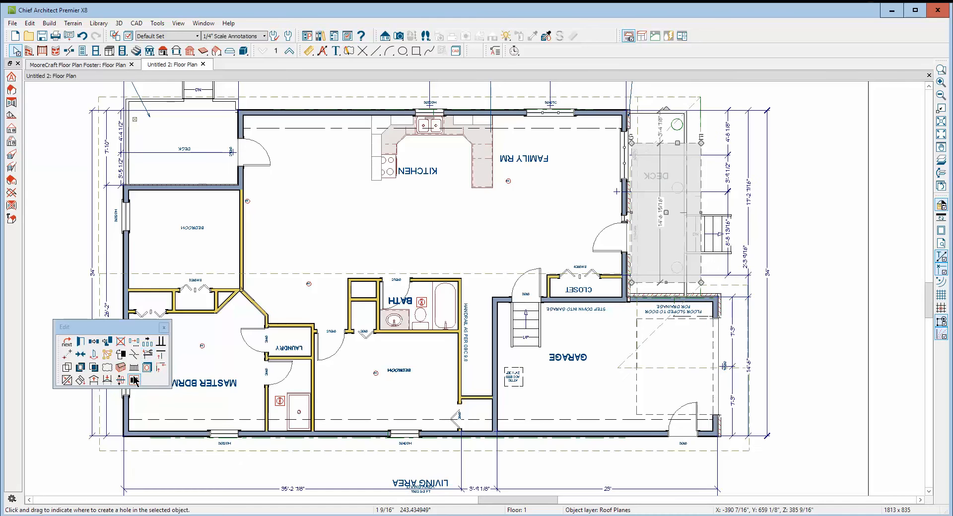
pyautogui.click(67, 380)
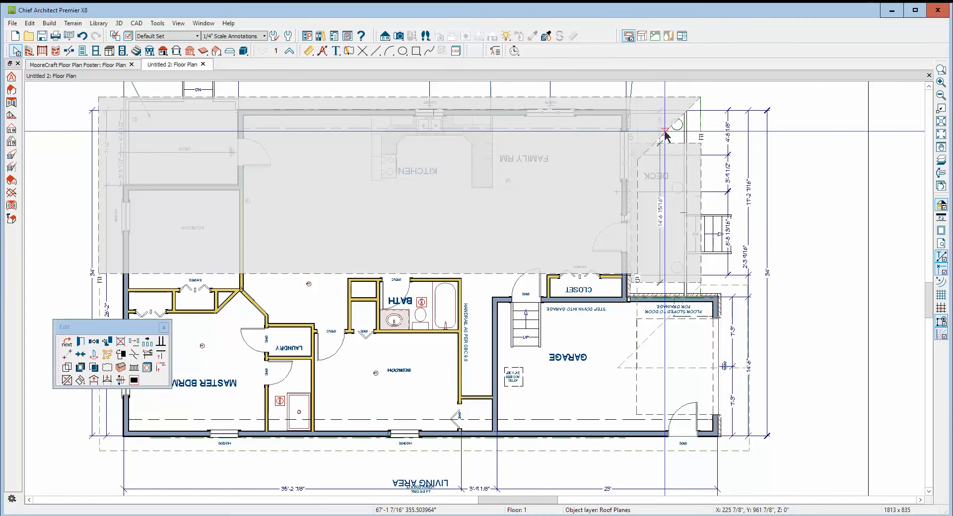
pyautogui.click(664, 132)
pyautogui.press('Escape')
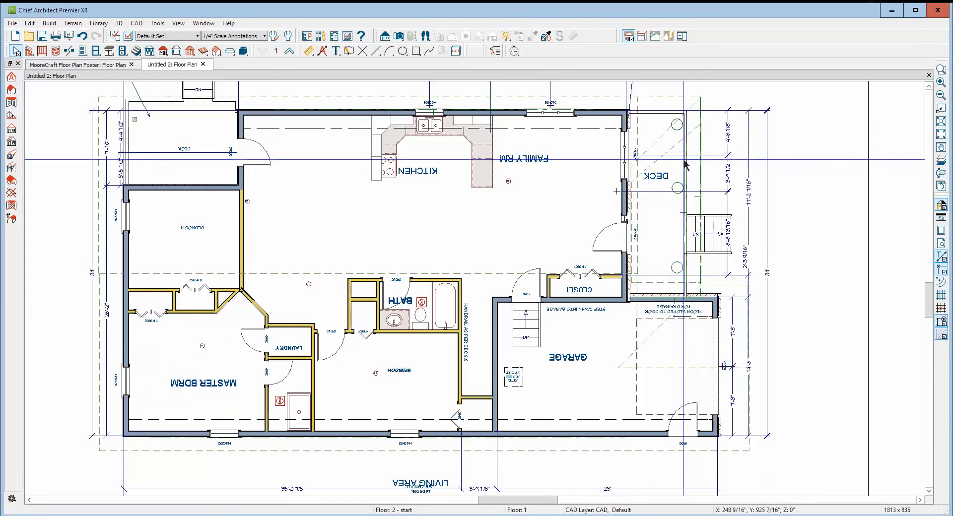
# - Join the garage-side edge of the deck roof plane to the adjoining garage roof plane
pyautogui.click(676, 285)
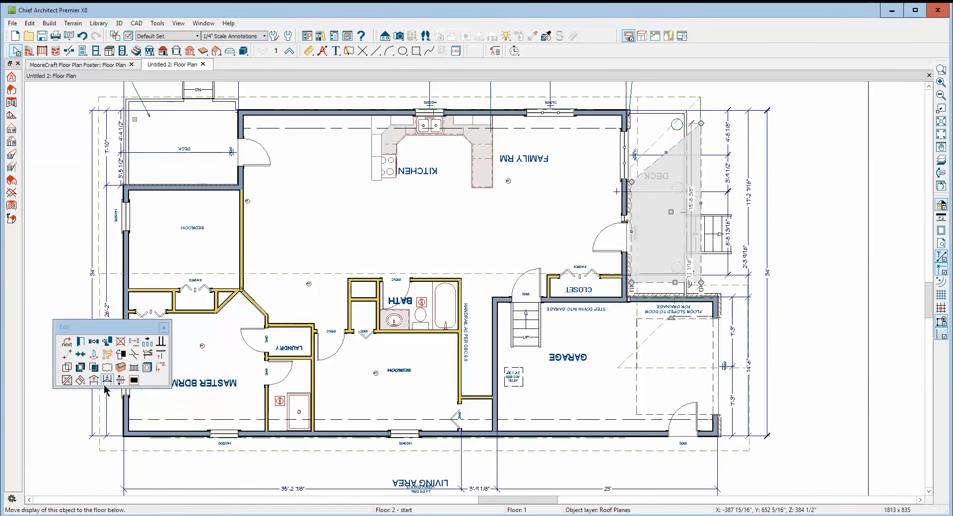
pyautogui.click(79, 381)
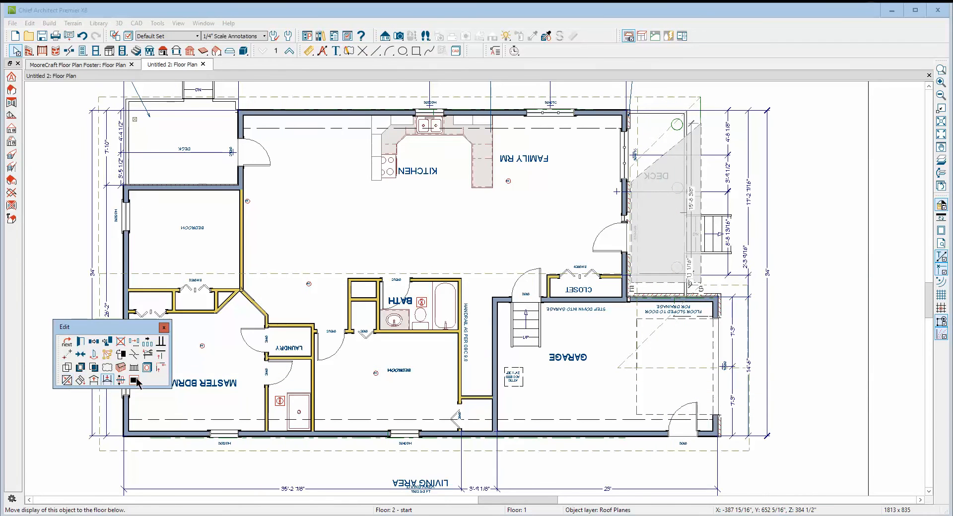
pyautogui.click(662, 330)
pyautogui.press('Delete')
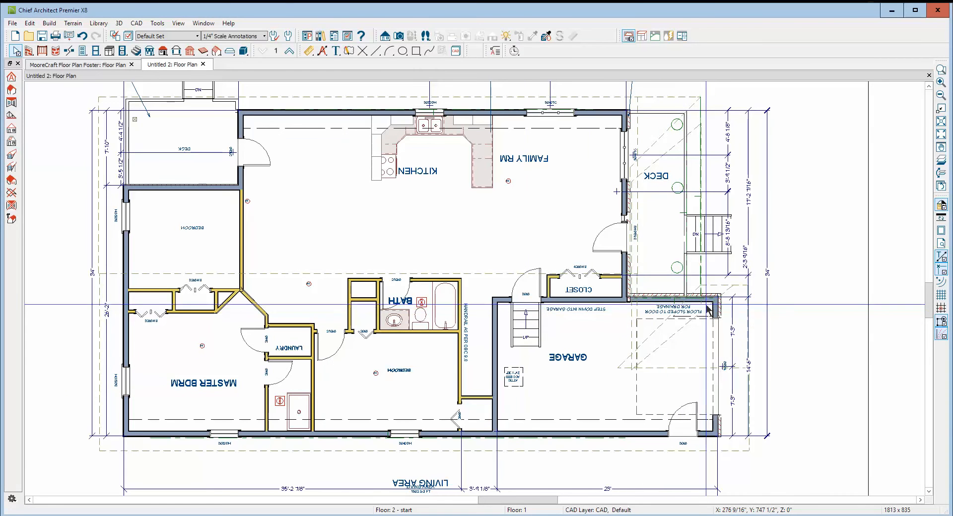
# - Save the new plan to the Desktop as Untitled 2.plan
pyautogui.hotkey('ctrl', 's')
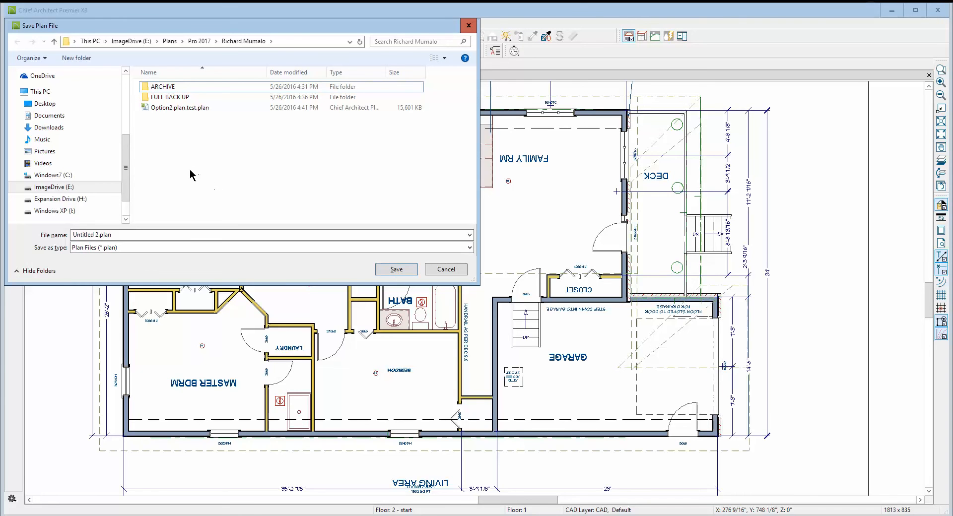
pyautogui.click(50, 106)
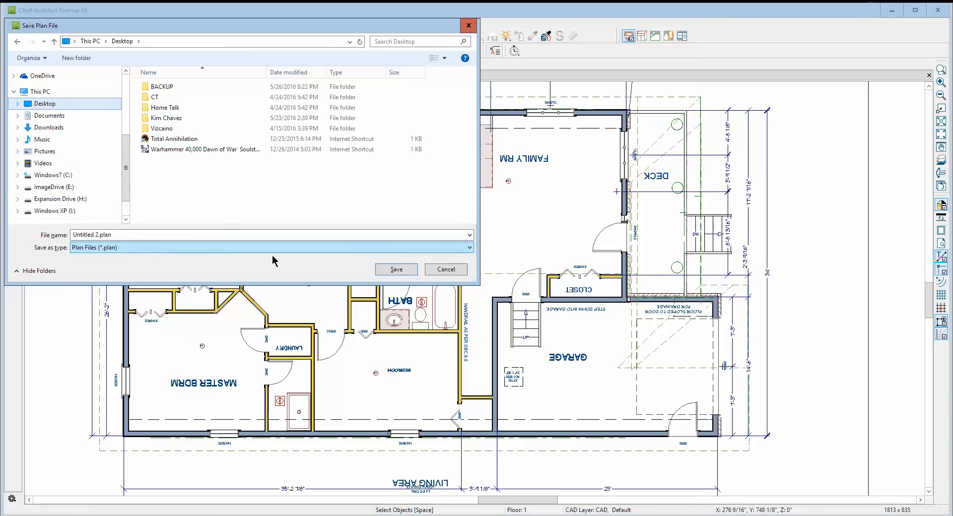
pyautogui.click(397, 269)
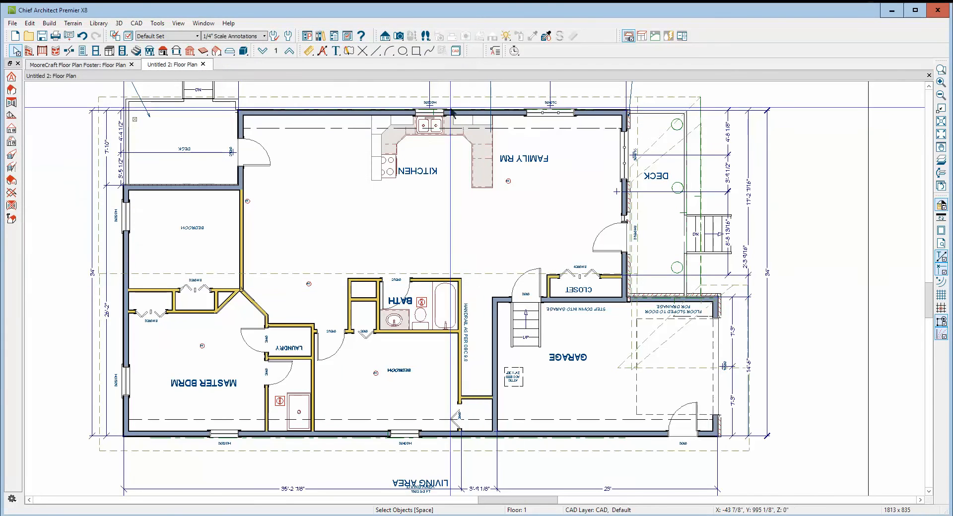
# - Create a Perspective Full Overview of the new plan and examine the roof over the deck and garage
pyautogui.click(398, 39)
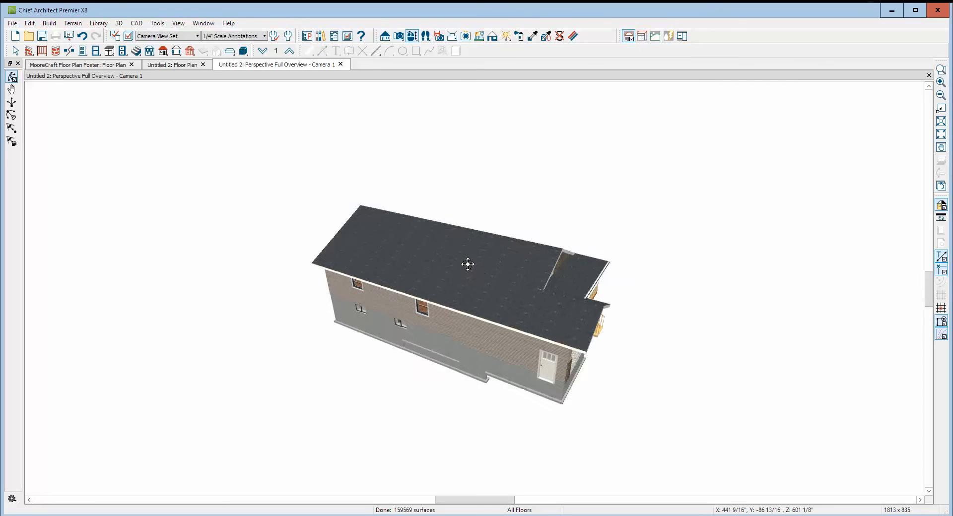
pyautogui.moveTo(574, 334); pyautogui.dragTo(477, 320)
pyautogui.scroll(5, 499, 324)
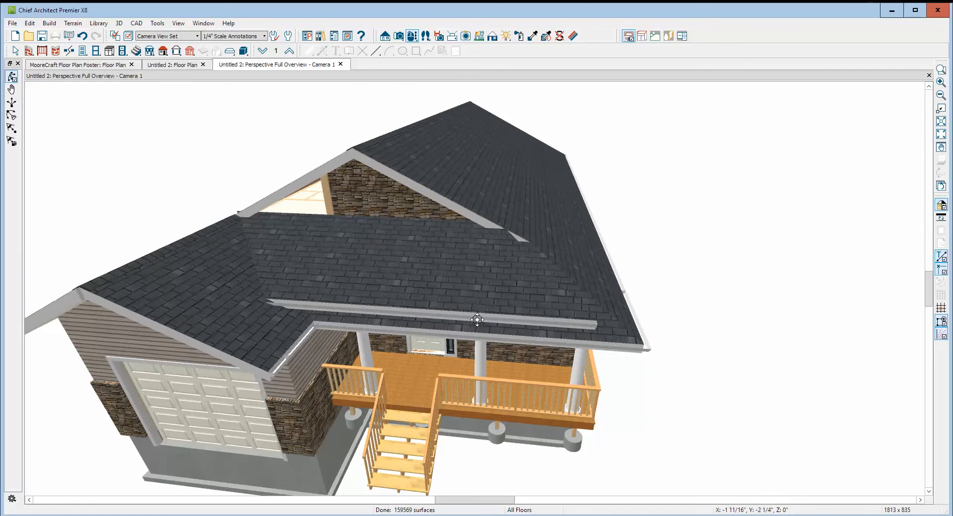
# - Check the height and pitch settings of the garage roof plane next to the deck without changing them
pyautogui.press('space')
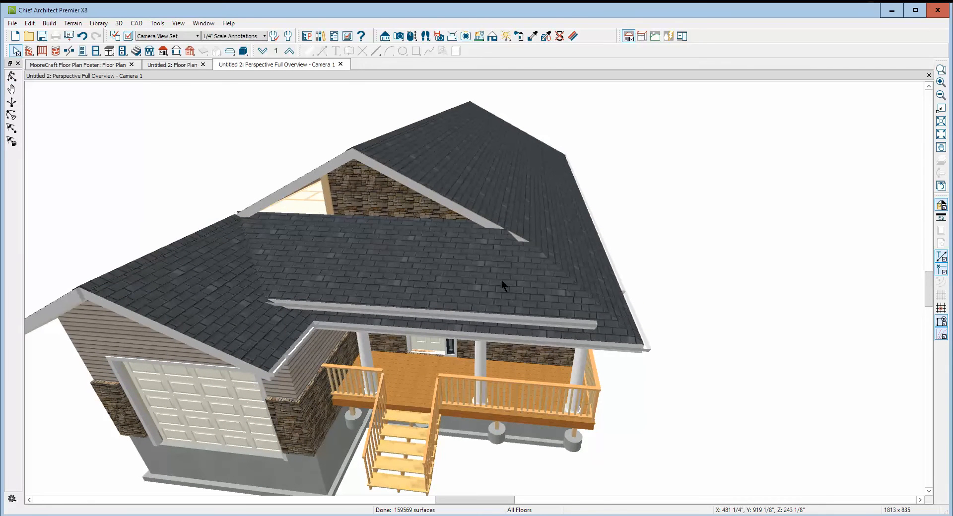
pyautogui.click(501, 278)
pyautogui.press('Escape')
pyautogui.click(504, 305)
pyautogui.press('Escape')
pyautogui.doubleClick(270, 346)
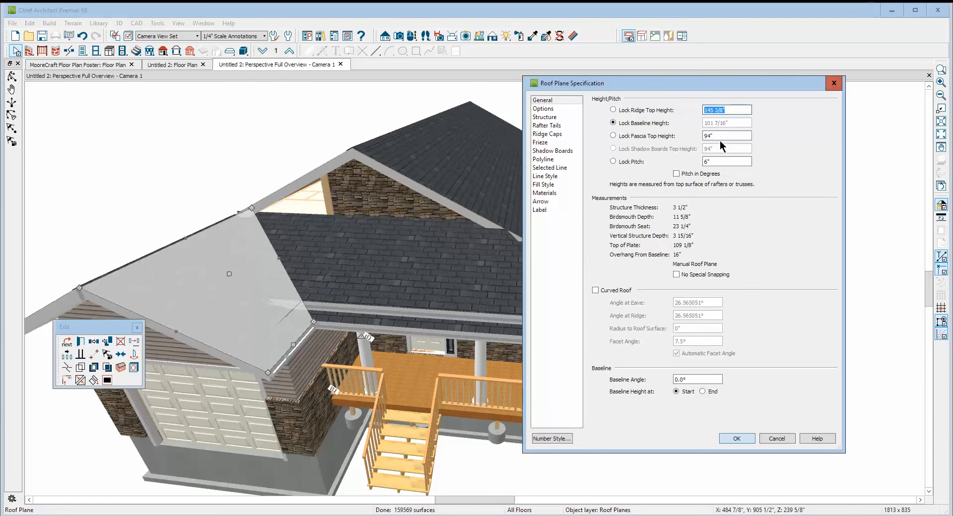
pyautogui.click(777, 439)
# - Lock the deck roof plane's pitch and set its fascia top height to 94"
pyautogui.click(440, 275)
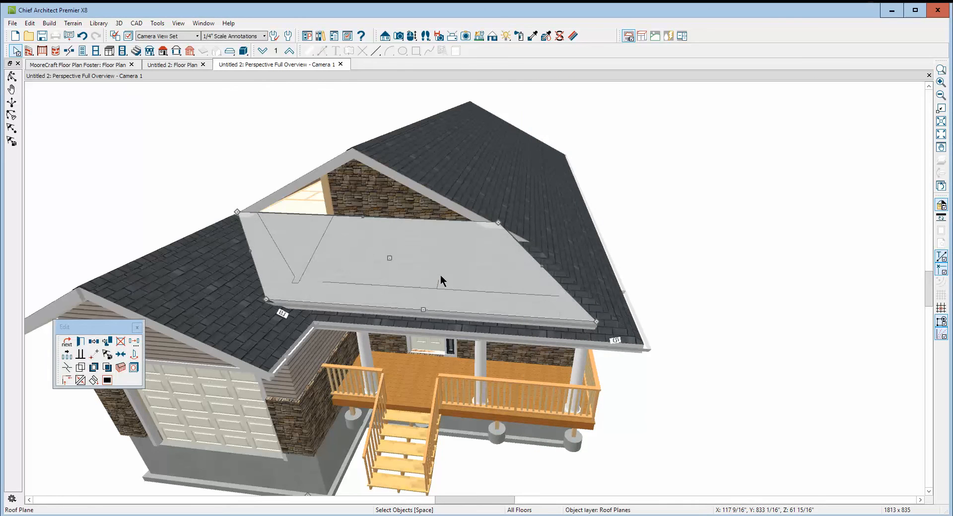
pyautogui.click(81, 342)
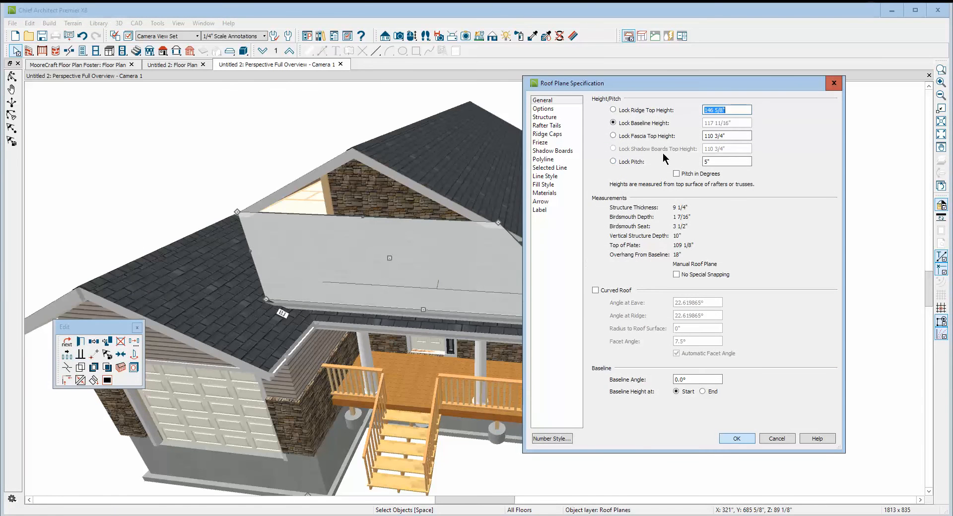
pyautogui.click(613, 162)
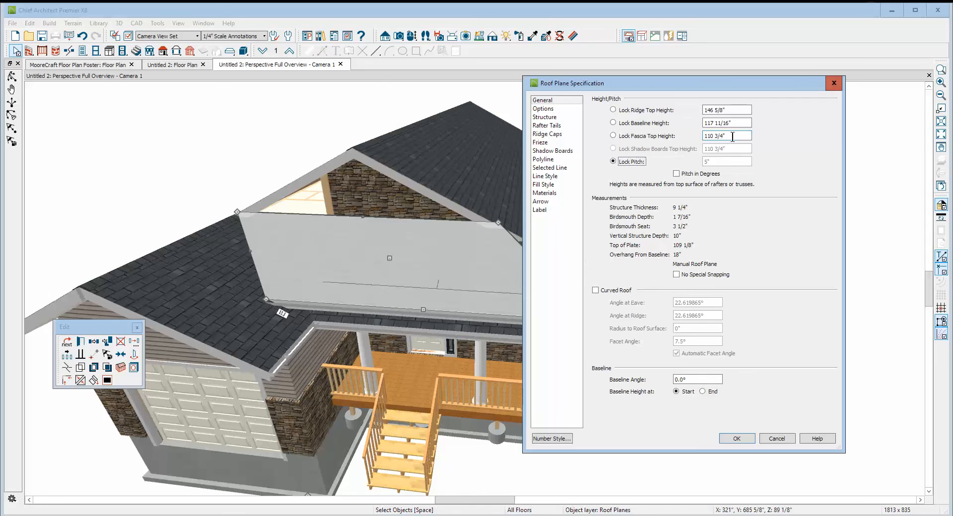
pyautogui.click(733, 136)
pyautogui.write('94')
pyautogui.click(751, 439)
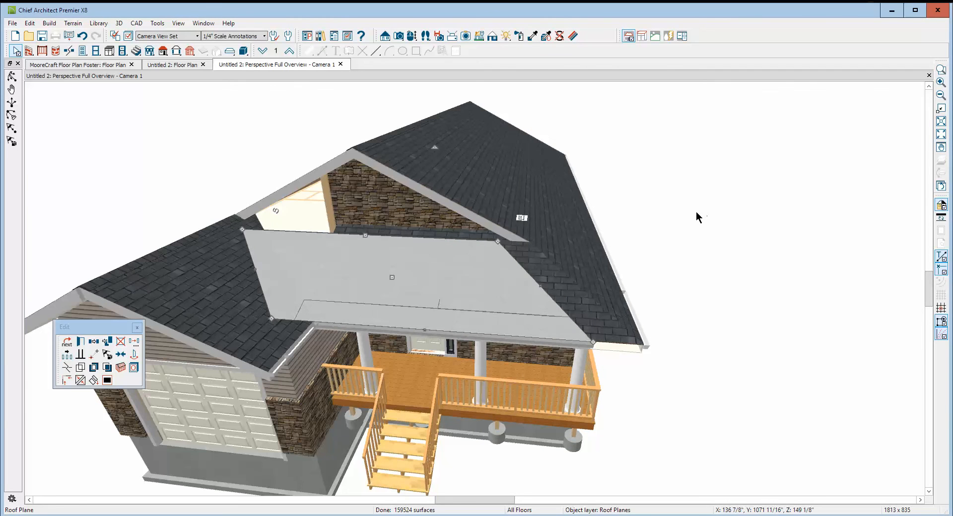
pyautogui.click(648, 224)
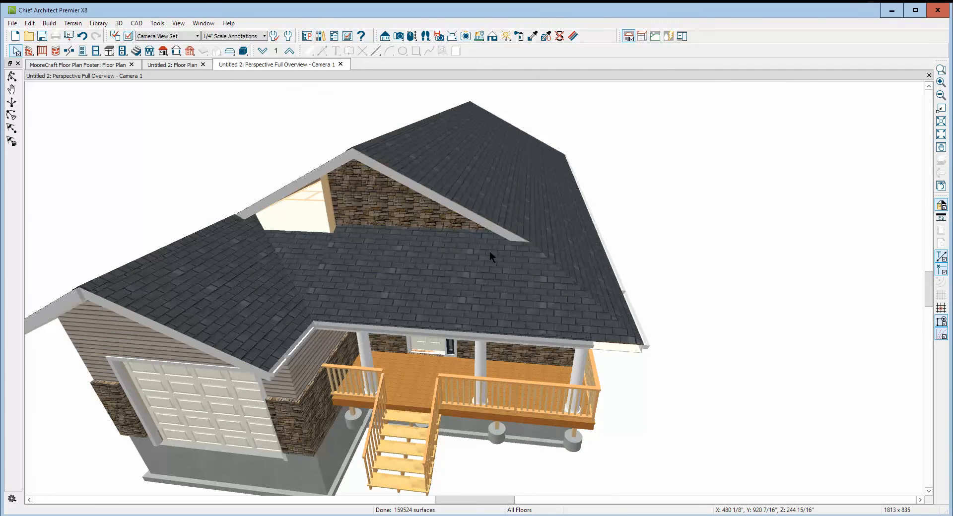
# - Join the deck roof plane's garage-side edge to the adjacent garage roof plane again
pyautogui.click(293, 268)
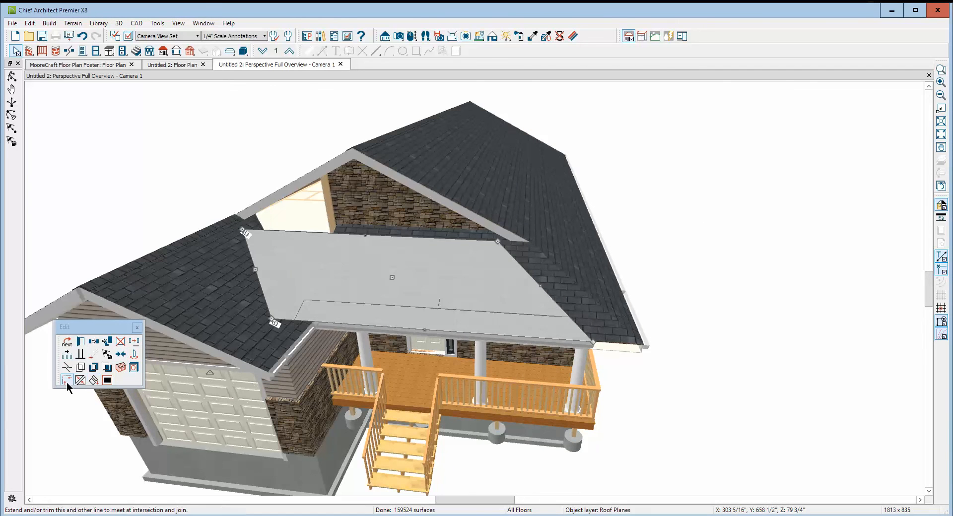
pyautogui.click(82, 381)
pyautogui.click(213, 306)
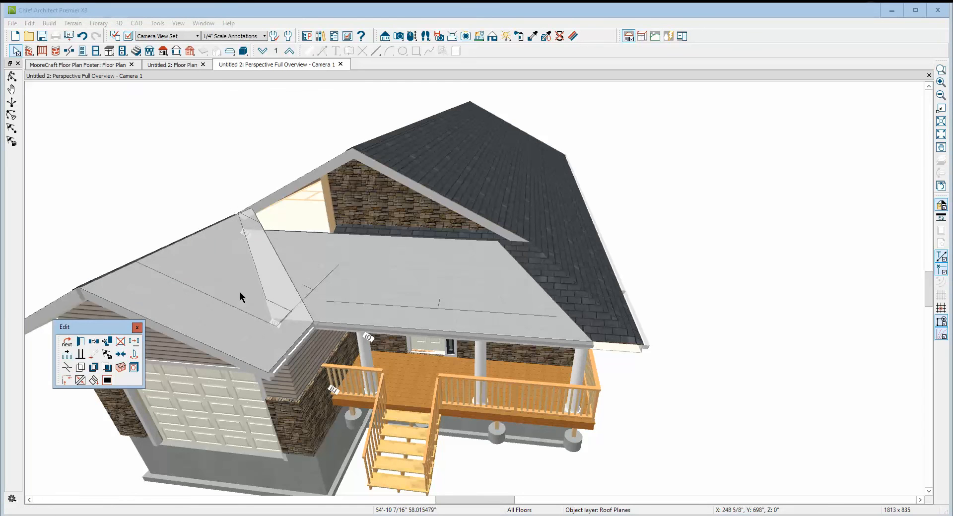
pyautogui.click(254, 217)
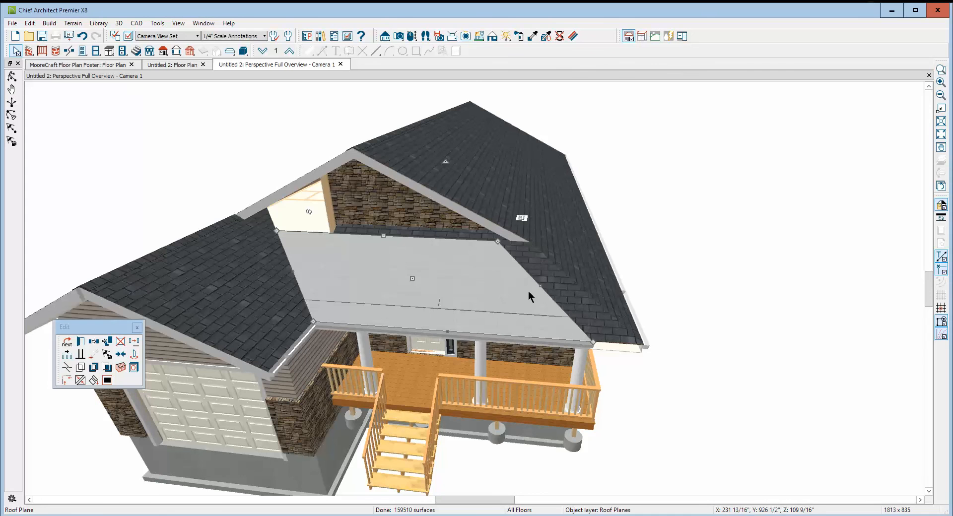
# - Try to join the deck roof plane's outer sloping edge, opposite the garage, to the main roof plane
pyautogui.click(540, 286)
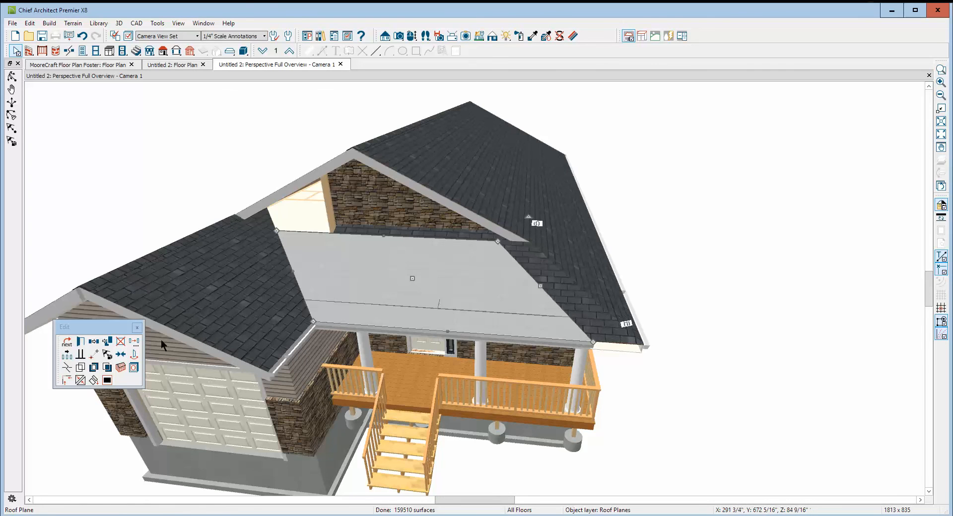
pyautogui.click(81, 382)
pyautogui.click(583, 279)
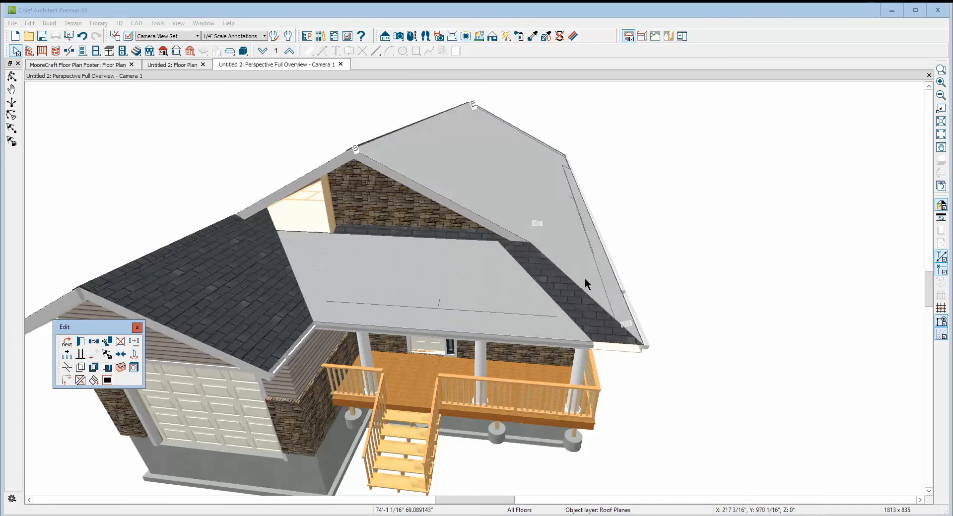
pyautogui.click(585, 284)
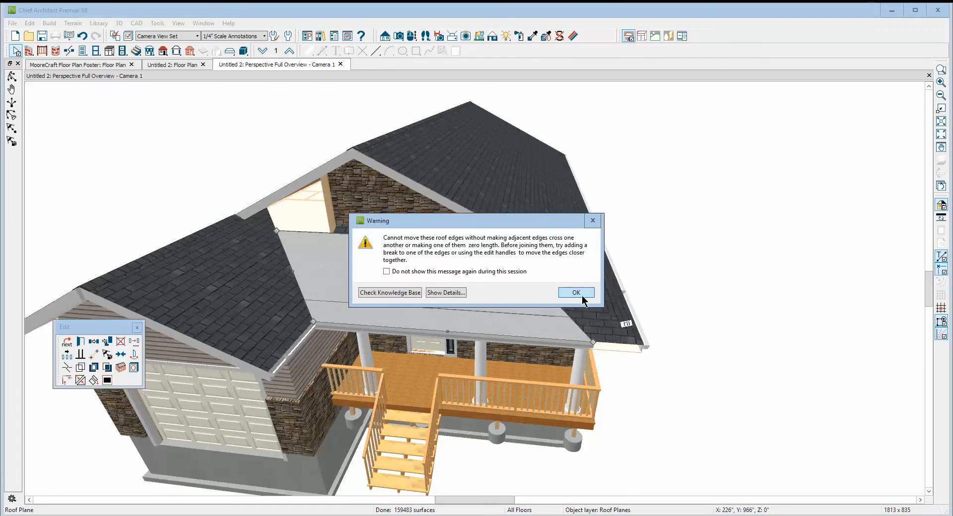
pyautogui.click(578, 291)
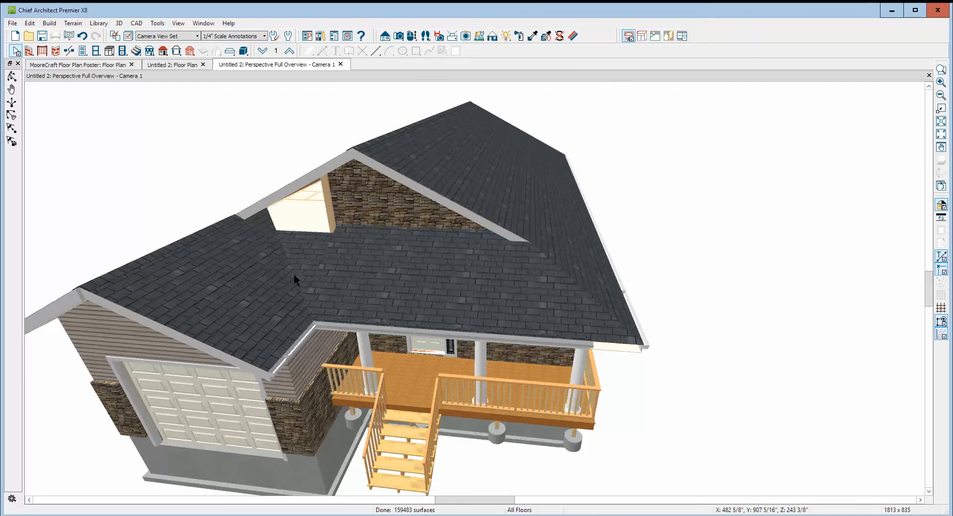
pyautogui.click(297, 248)
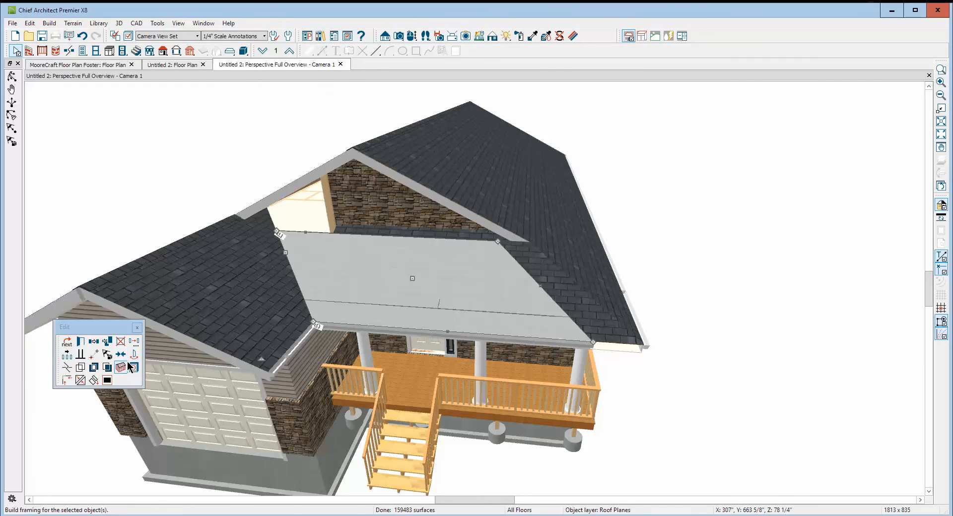
pyautogui.click(539, 287)
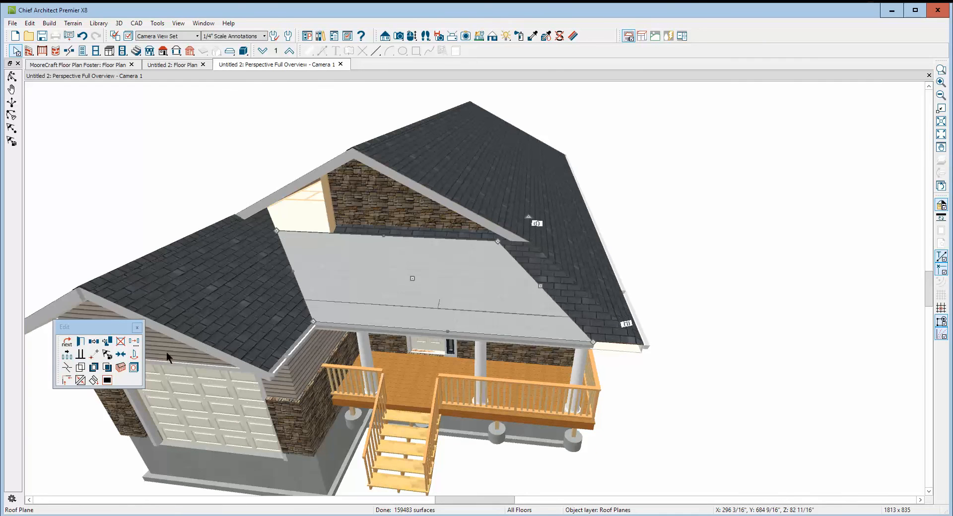
pyautogui.click(81, 380)
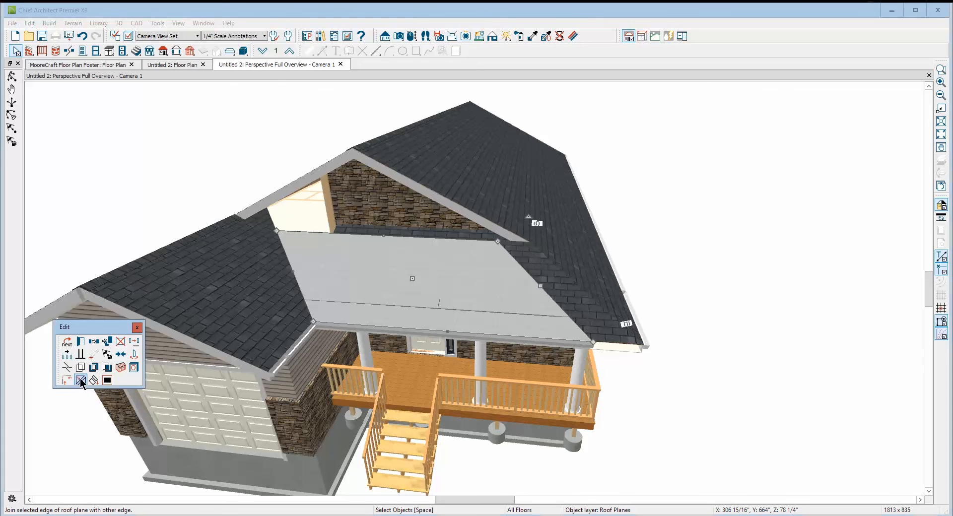
pyautogui.click(598, 289)
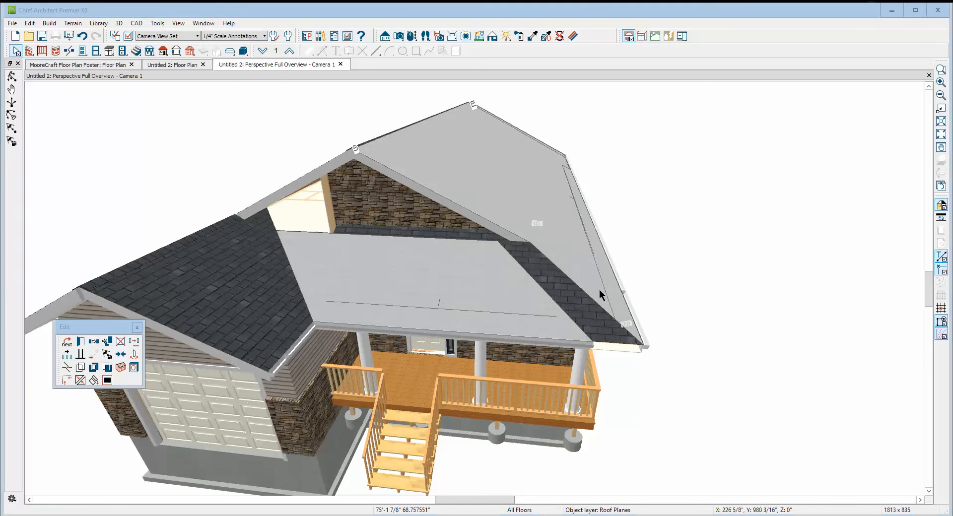
pyautogui.click(600, 295)
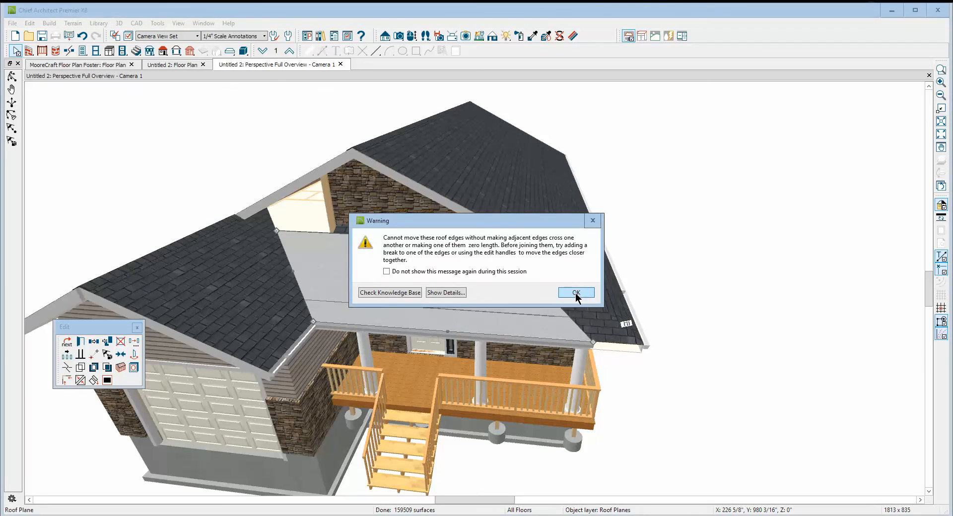
pyautogui.click(582, 293)
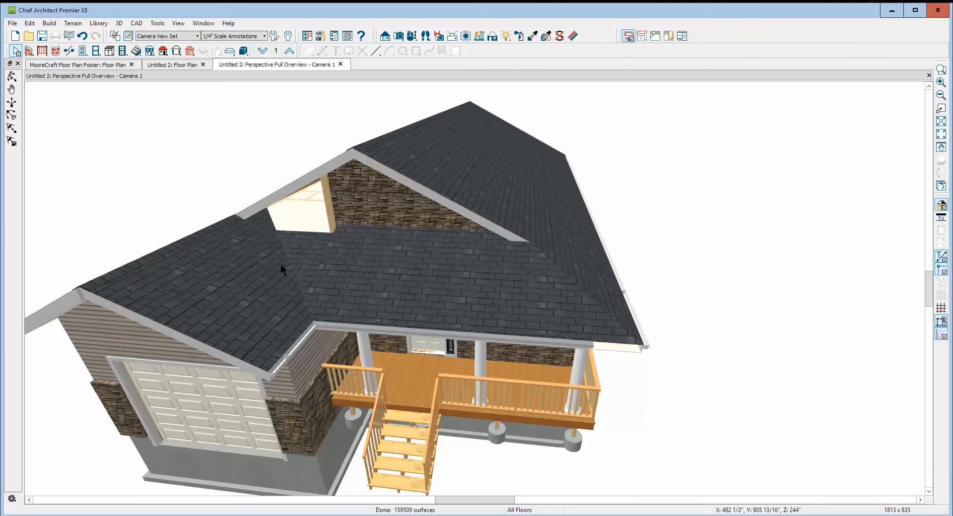
# - Extend the deck roof plane's outer sloping edge by hand until it meets the main roof plane
pyautogui.click(329, 273)
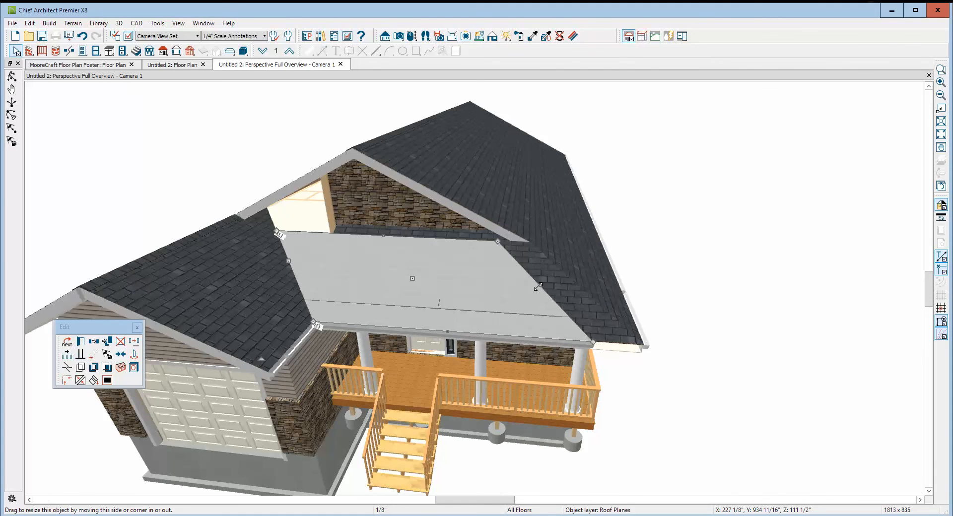
pyautogui.moveTo(539, 286); pyautogui.dragTo(581, 296)
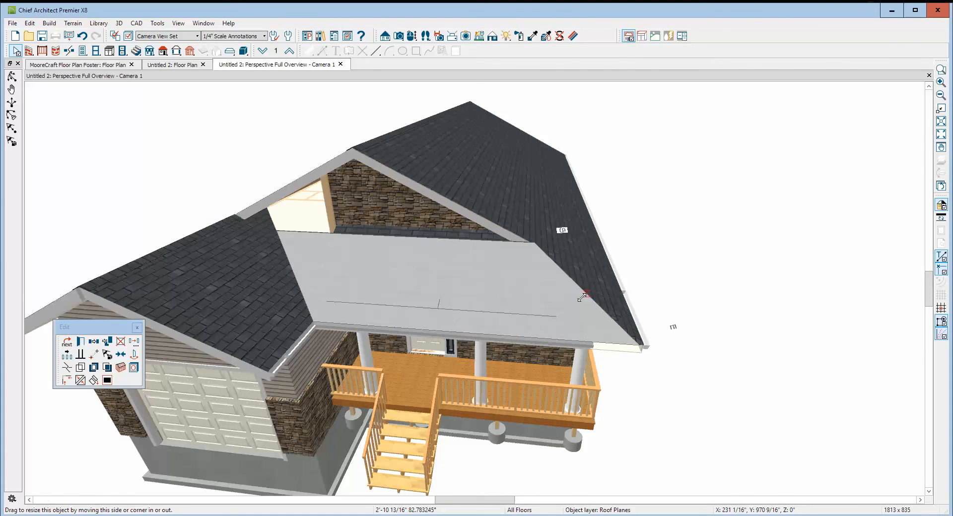
pyautogui.click(644, 209)
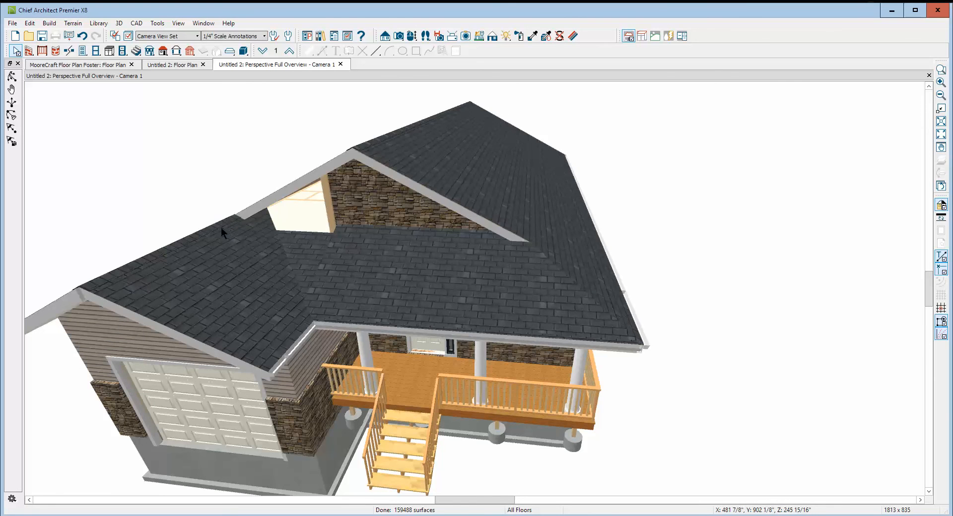
# - Extend the stone attic gable wall toward the garage to fill the opening below the main roof
pyautogui.click(341, 212)
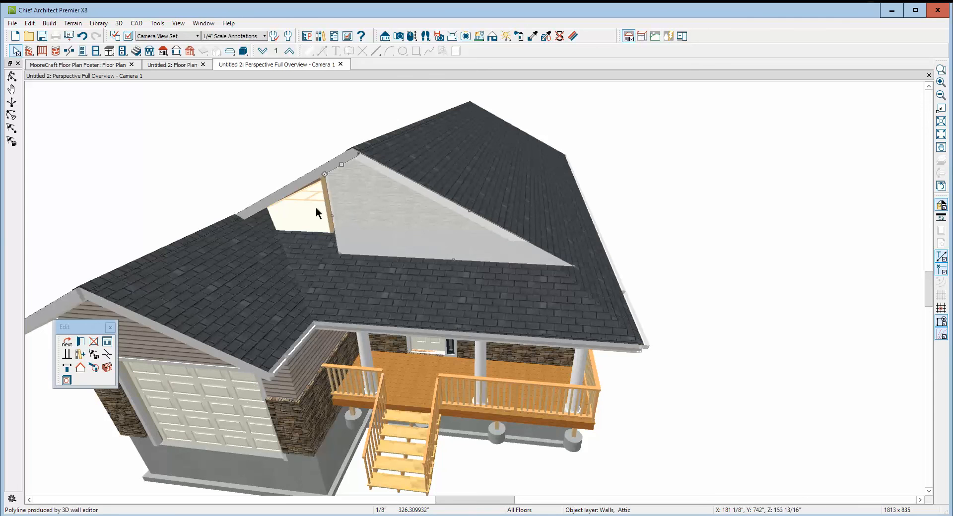
pyautogui.moveTo(331, 216); pyautogui.dragTo(262, 218)
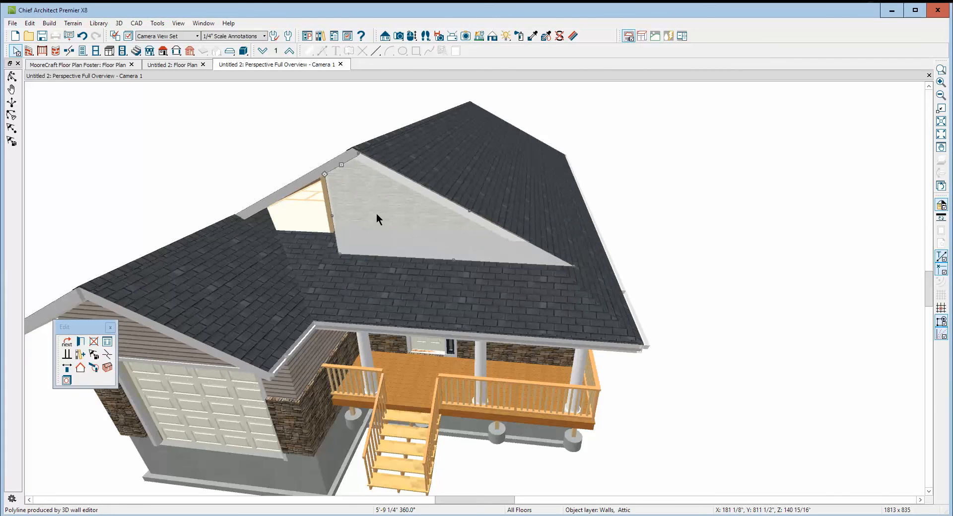
pyautogui.moveTo(335, 221); pyautogui.dragTo(247, 223)
pyautogui.click(525, 281)
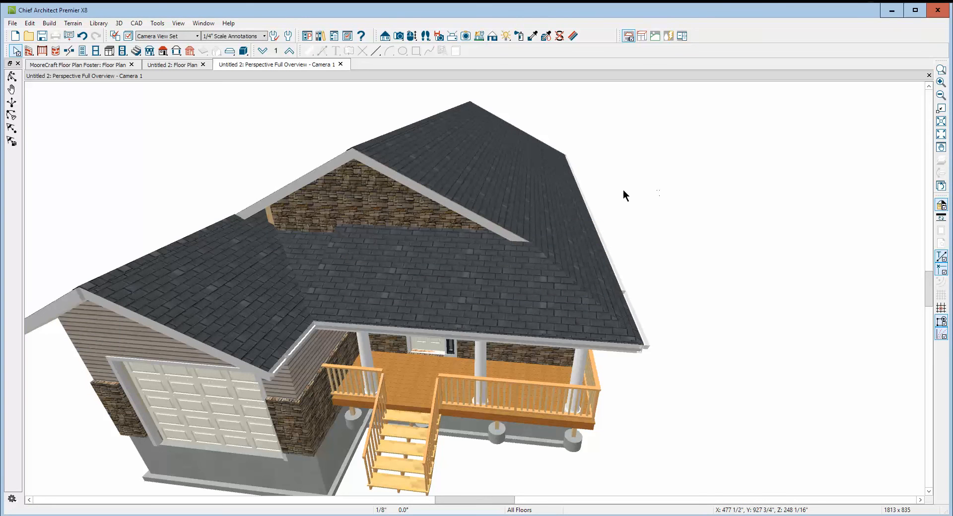
# - Adjust the deck roof plane's upper edge up and back down in small moves so it meets the stone gable wall
pyautogui.click(318, 241)
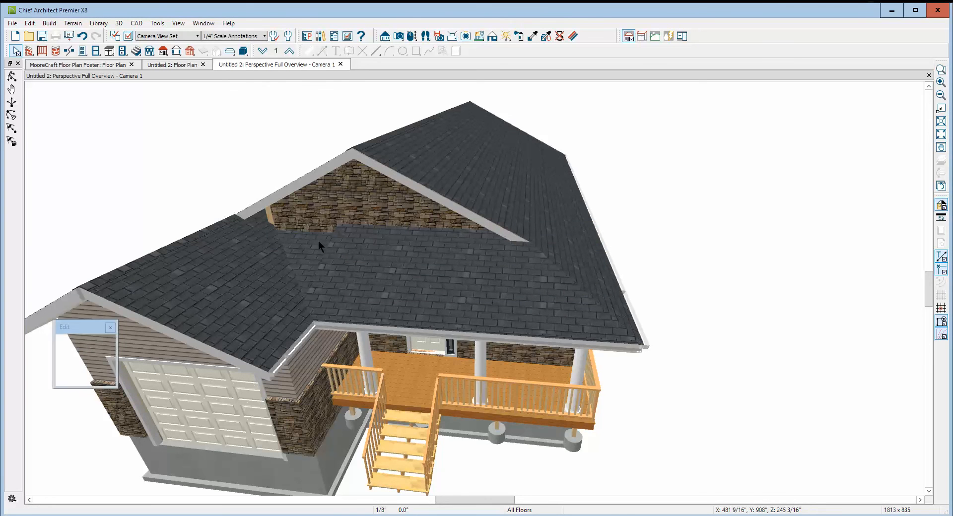
pyautogui.moveTo(322, 233); pyautogui.dragTo(316, 223)
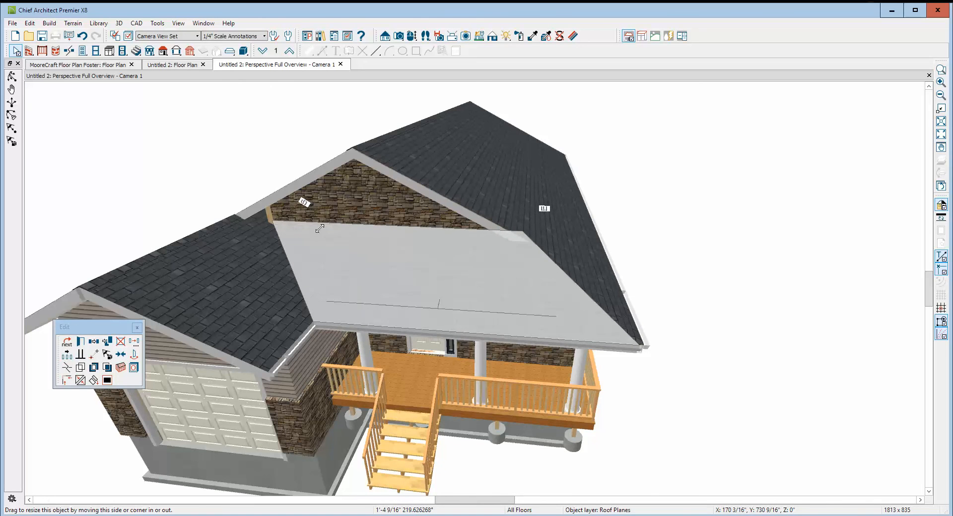
pyautogui.click(623, 243)
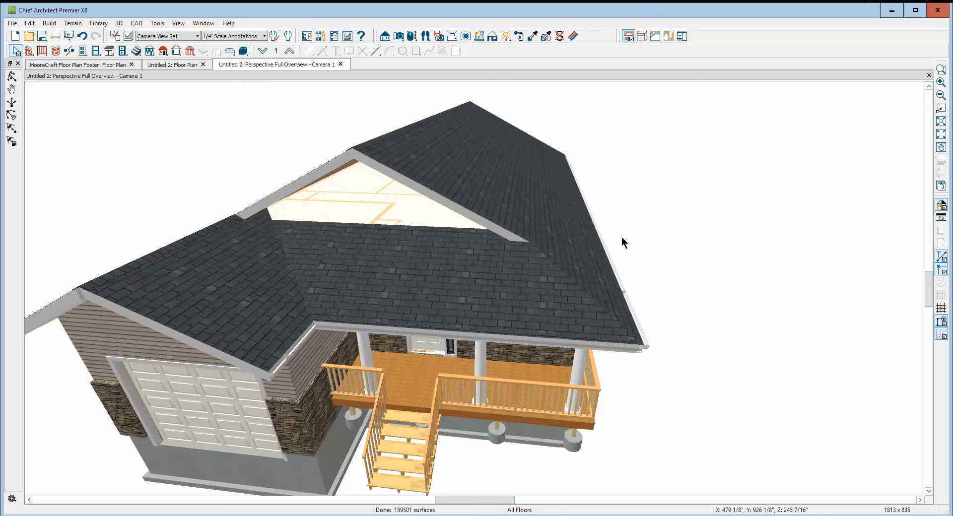
pyautogui.click(336, 228)
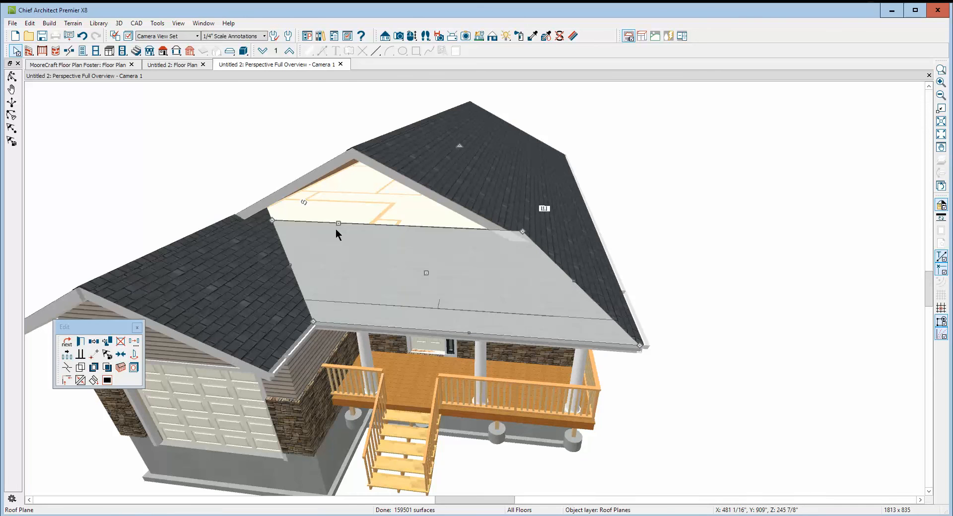
pyautogui.moveTo(338, 225); pyautogui.dragTo(334, 227)
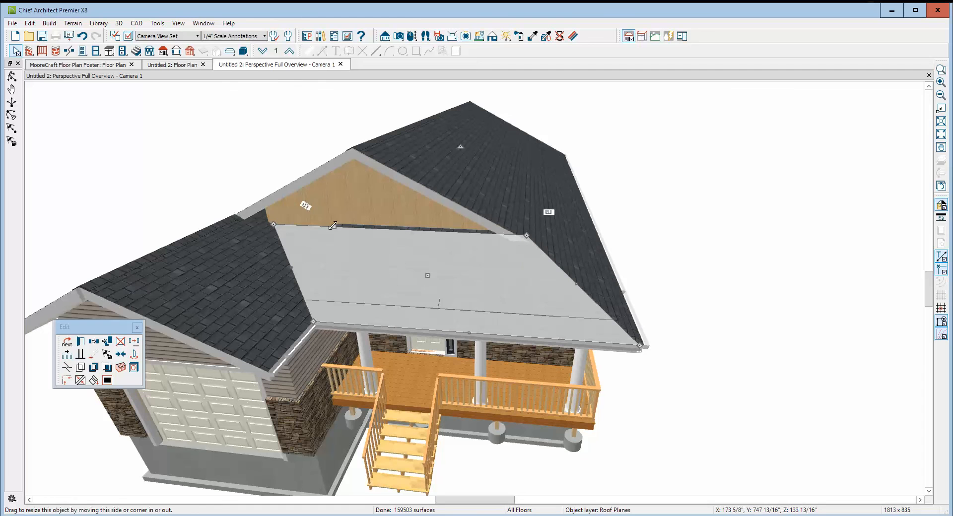
pyautogui.moveTo(334, 226); pyautogui.dragTo(332, 229)
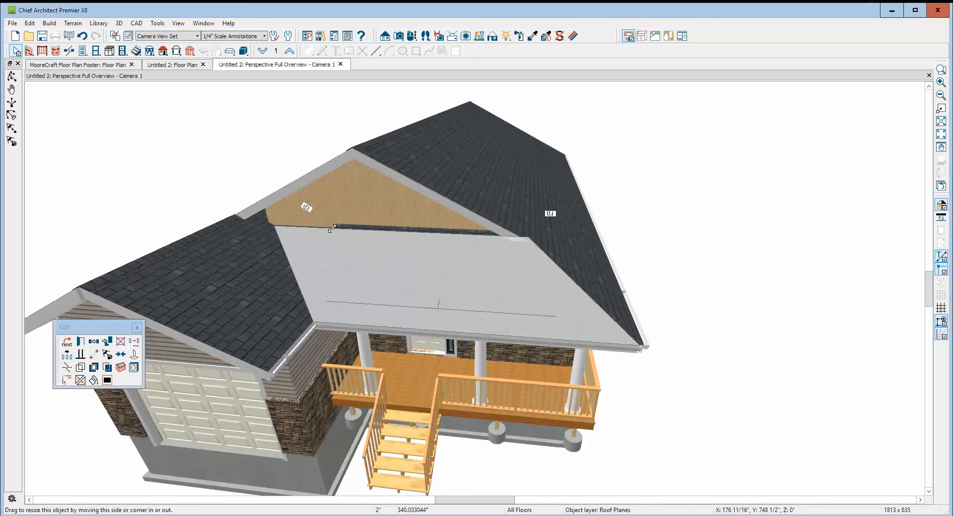
pyautogui.moveTo(417, 225); pyautogui.dragTo(416, 225)
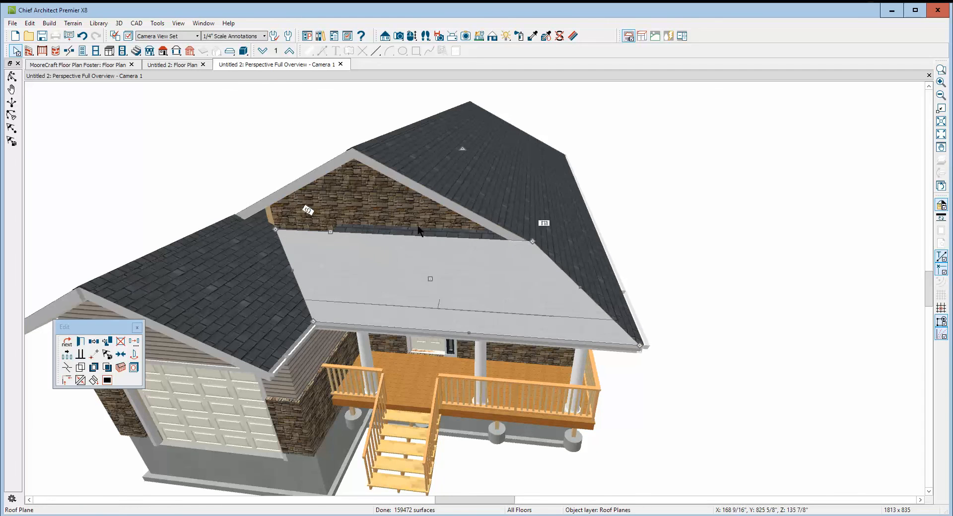
# - Add a break in the garage roof plane's valley edge where it meets the stone gable wall and deck roof
pyautogui.scroll(5, 243, 225)
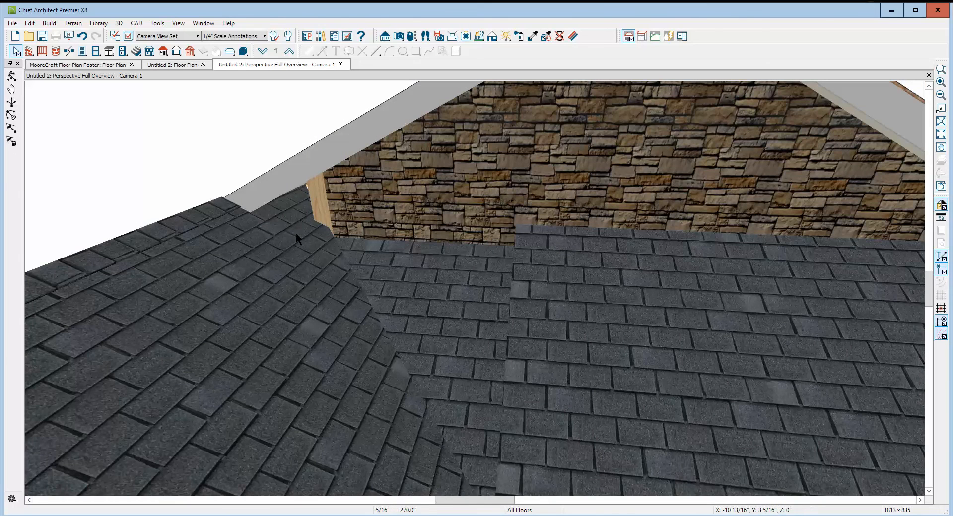
pyautogui.click(296, 257)
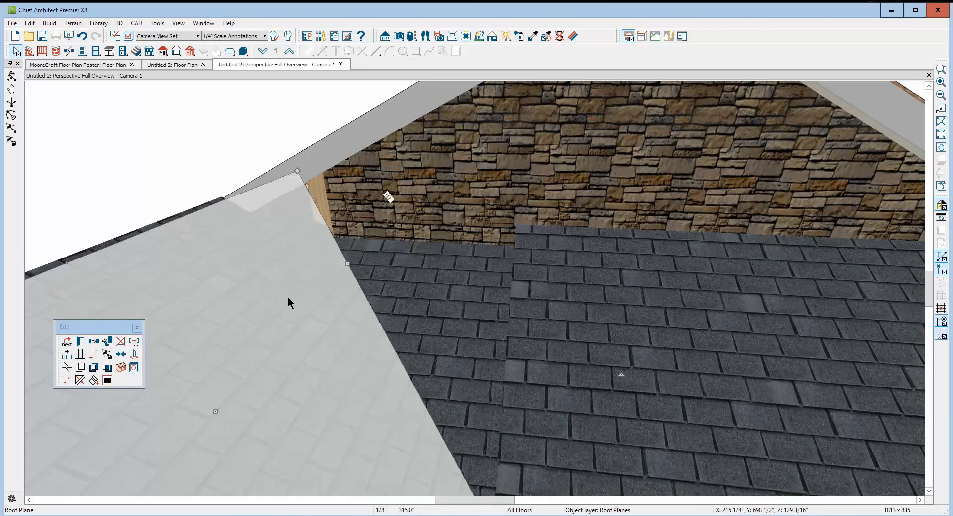
pyautogui.click(67, 368)
pyautogui.click(332, 239)
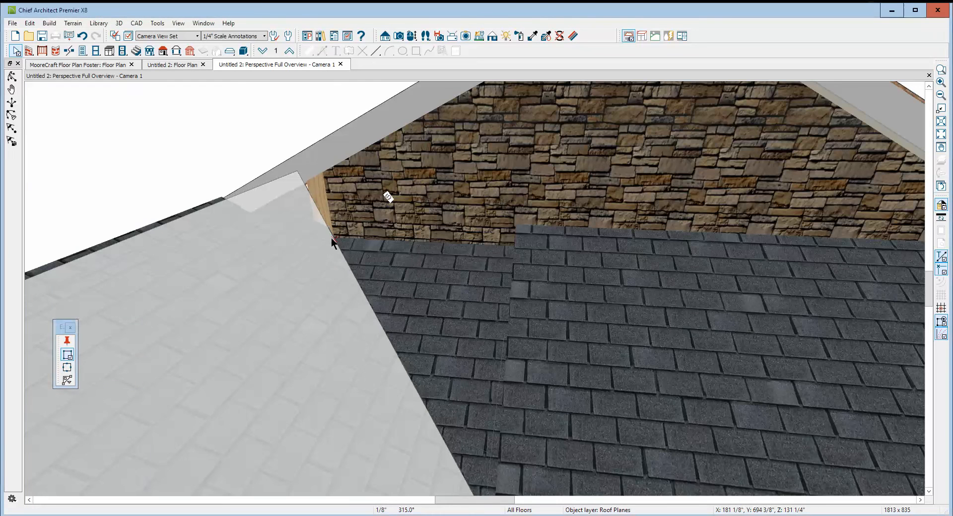
pyautogui.click(331, 238)
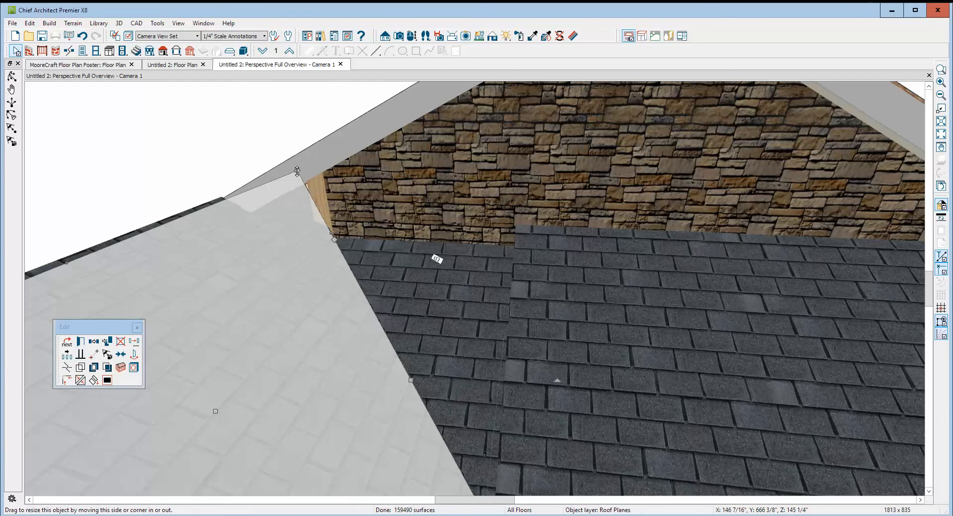
# - Move the upper corner of the garage roof plane's broken edge onto the lower end of the main roof's gable fascia
pyautogui.moveTo(297, 171); pyautogui.dragTo(224, 198)
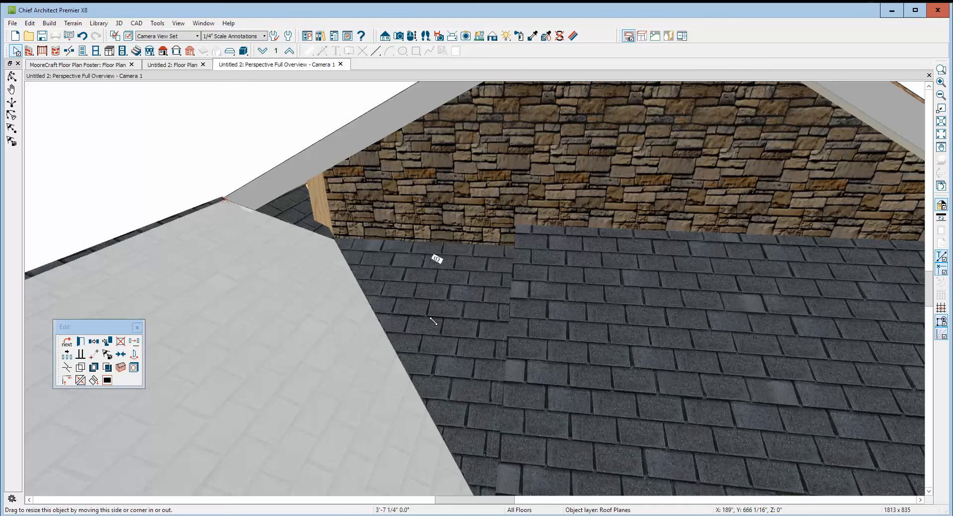
pyautogui.press('Escape')
pyautogui.scroll(-5, 309, 225)
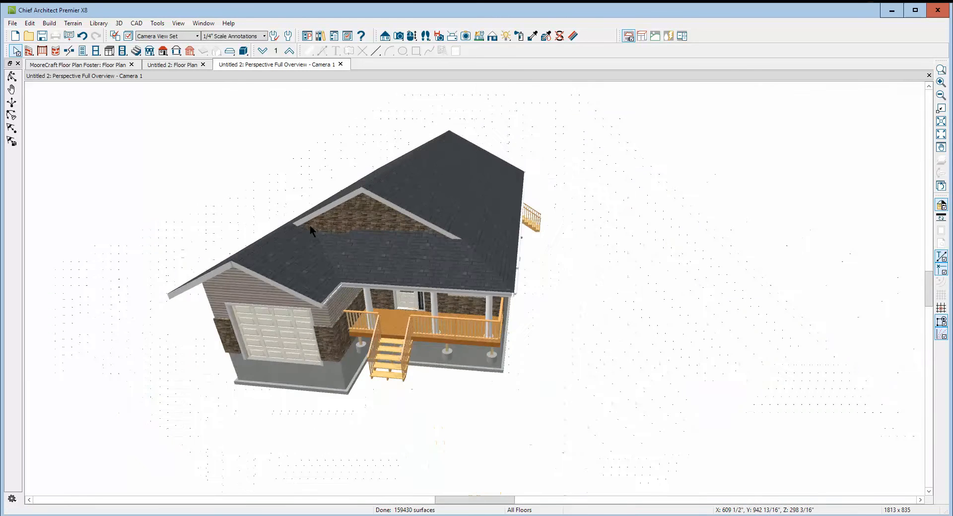
pyautogui.scroll(-1, 309, 225)
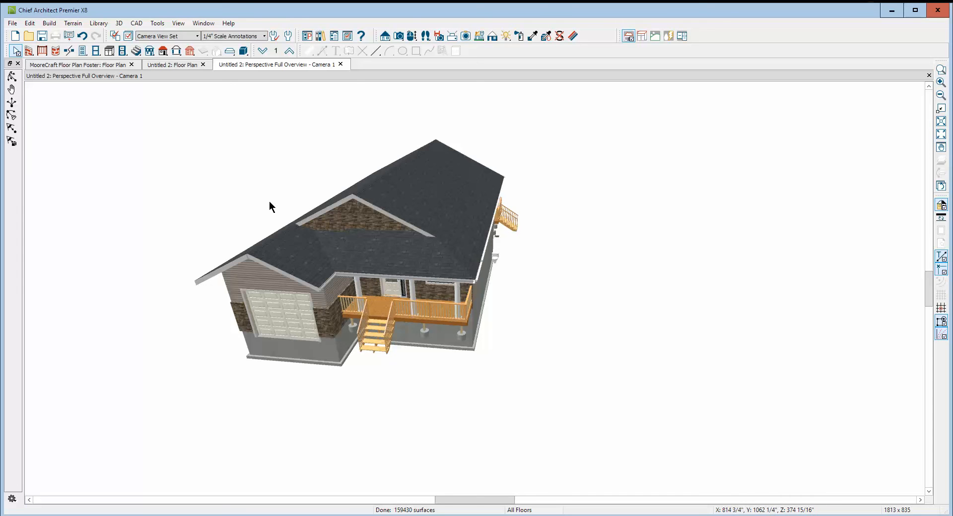
# - Examine the house's rear gable end in the camera view, and show Floor 2 in the Untitled 2 floor plan
pyautogui.click(11, 76)
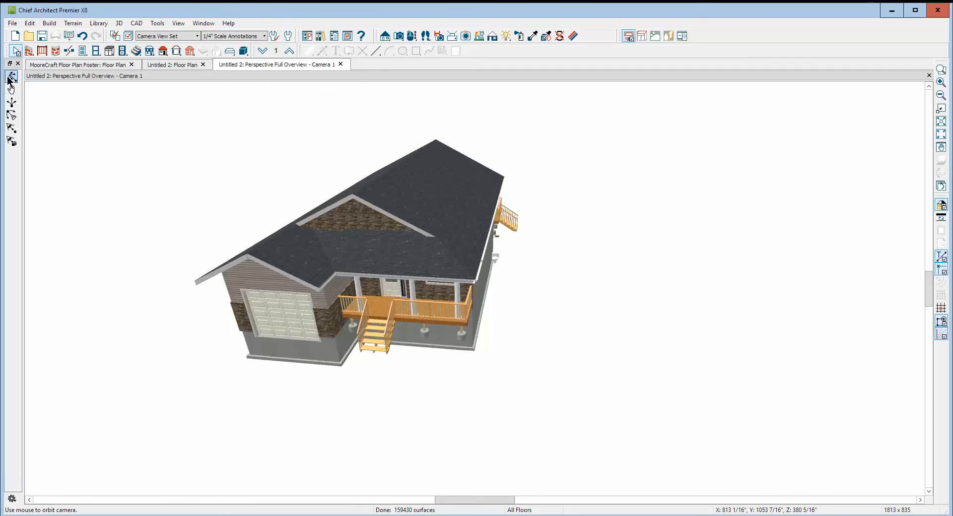
pyautogui.moveTo(538, 246); pyautogui.dragTo(459, 236)
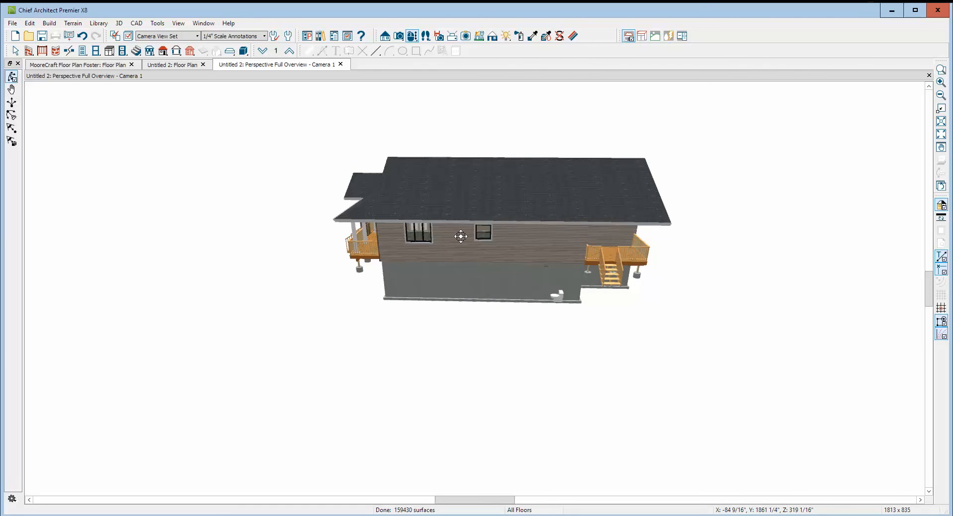
pyautogui.moveTo(577, 208); pyautogui.dragTo(474, 194)
pyautogui.press('space')
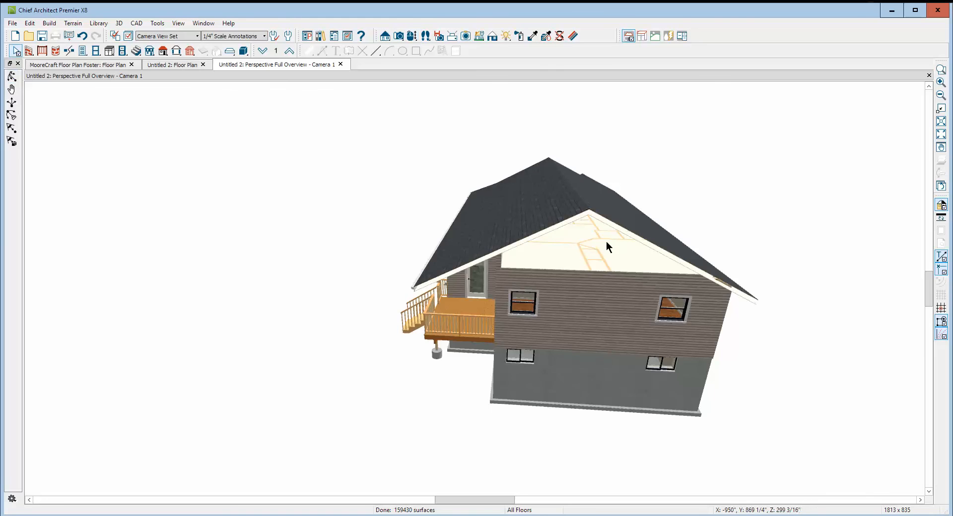
pyautogui.hotkey('ctrl', 'Tab')
pyautogui.press('space')
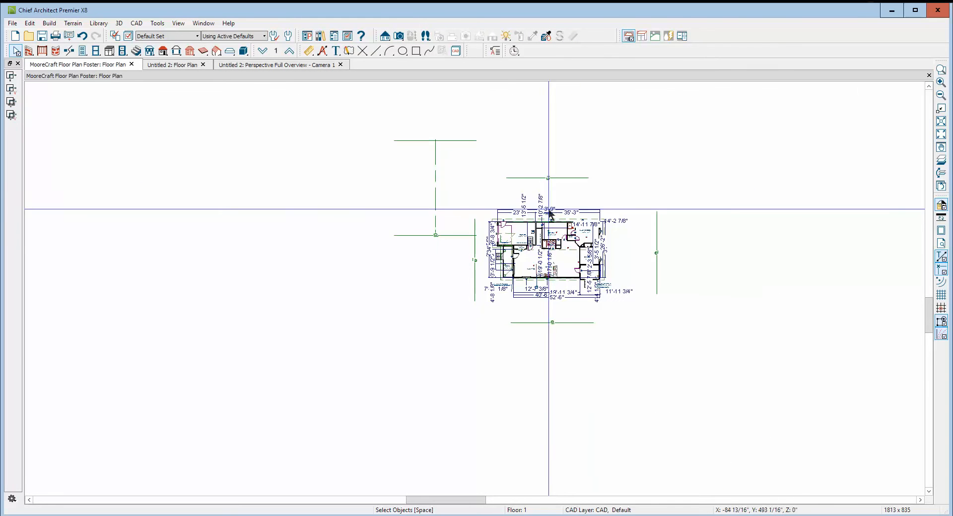
pyautogui.hotkey('ctrl', 'Tab')
pyautogui.hotkey('shift', 'j')
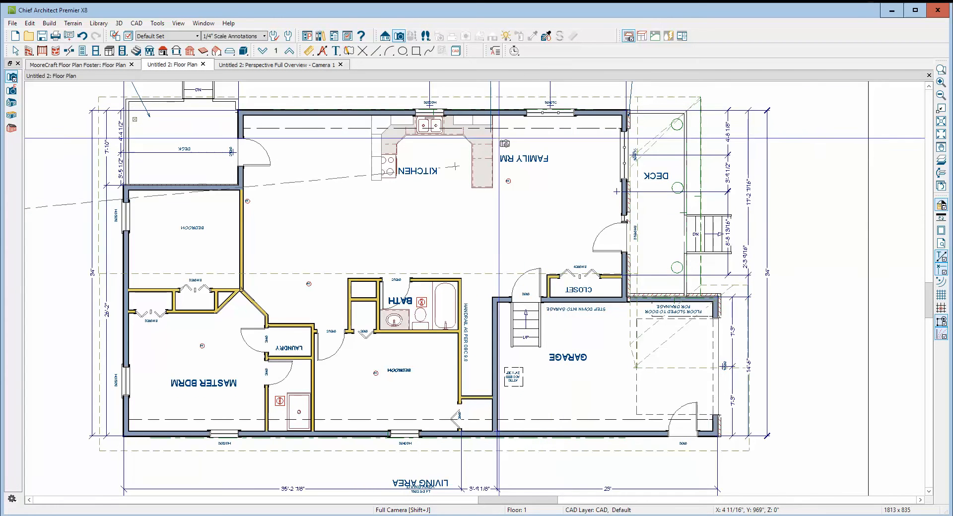
pyautogui.click(290, 52)
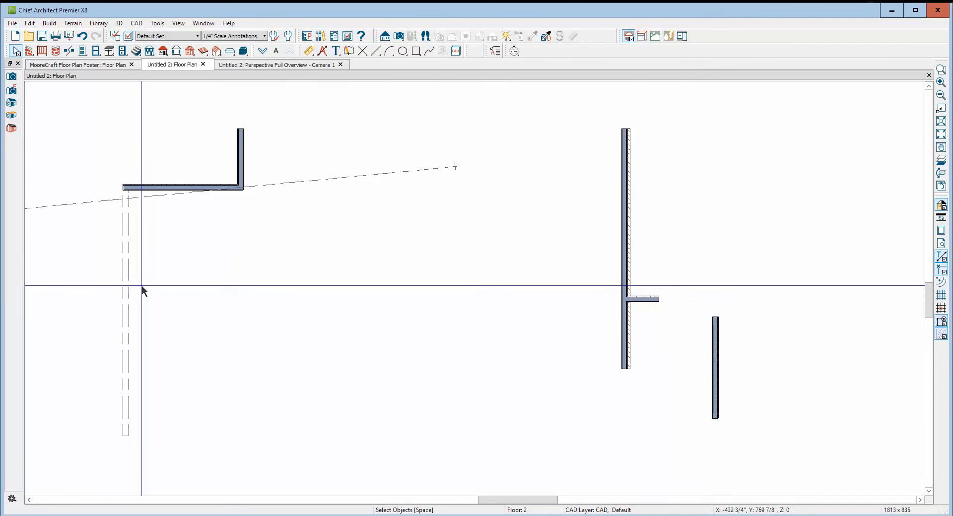
# - Turn off the Invisible option for the long rear attic wall and return to the perspective view
pyautogui.rightClick(127, 285)
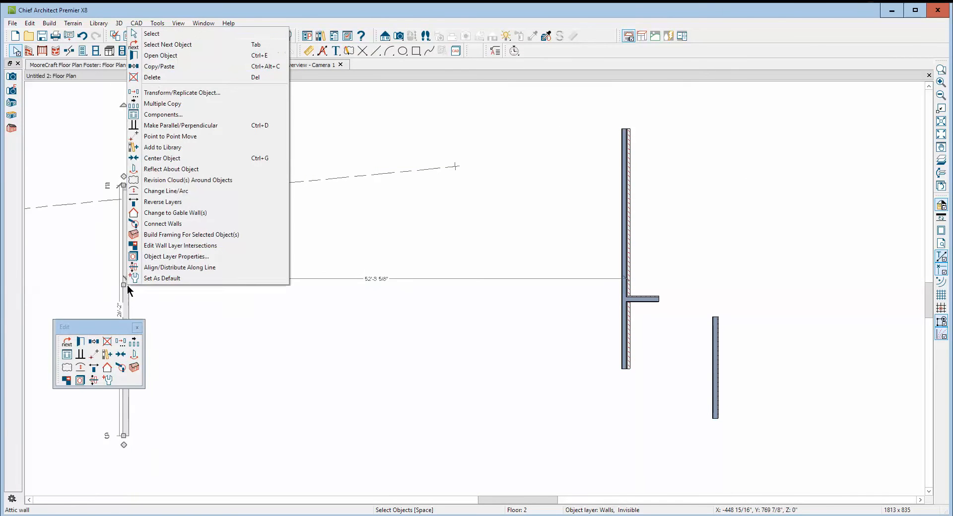
pyautogui.click(160, 56)
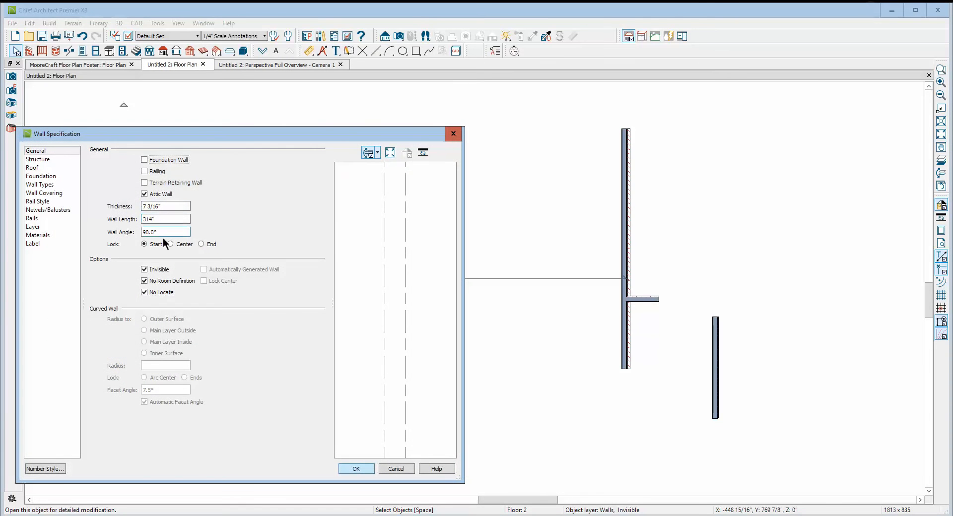
pyautogui.click(152, 271)
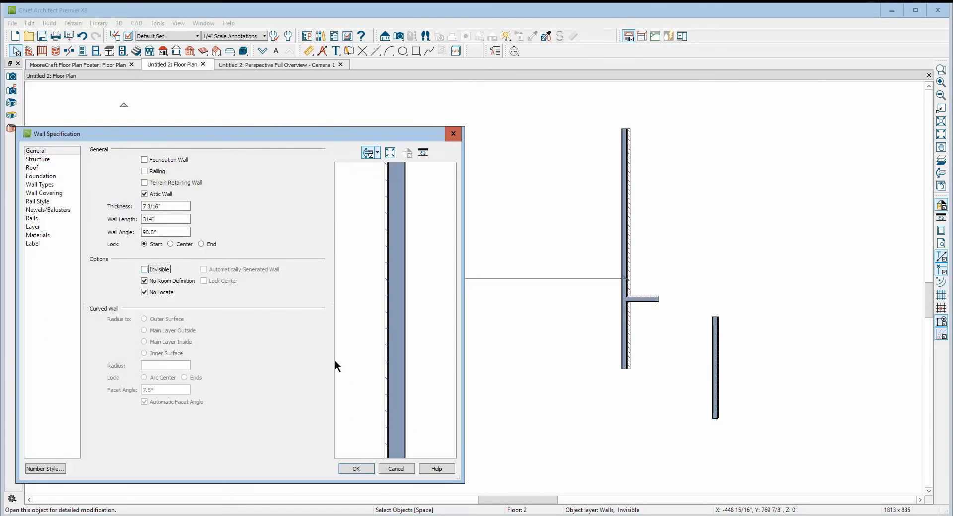
pyautogui.click(368, 468)
pyautogui.click(814, 239)
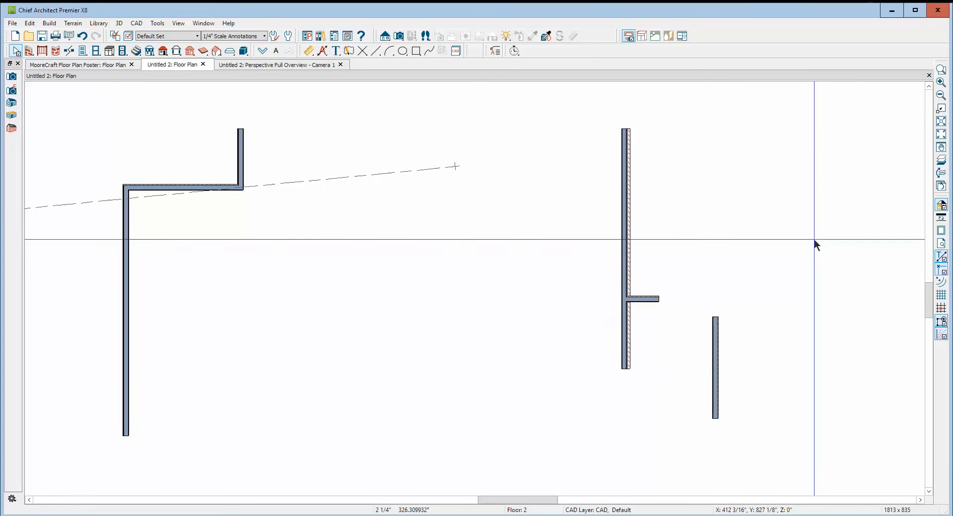
pyautogui.hotkey('ctrl', 'Tab')
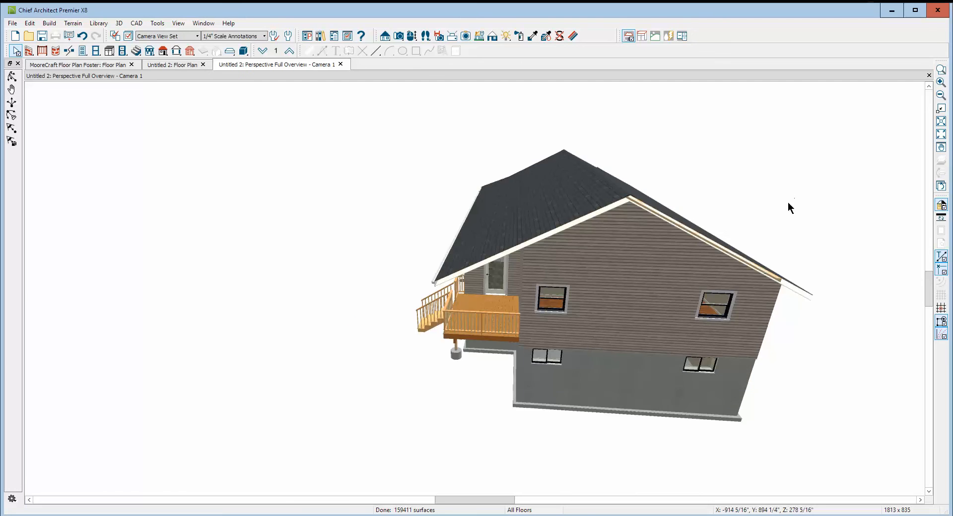
# - Examine the roof edges along the rear gable and the structure settings of the main roof plane beside the rear deck
pyautogui.scroll(5, 757, 293)
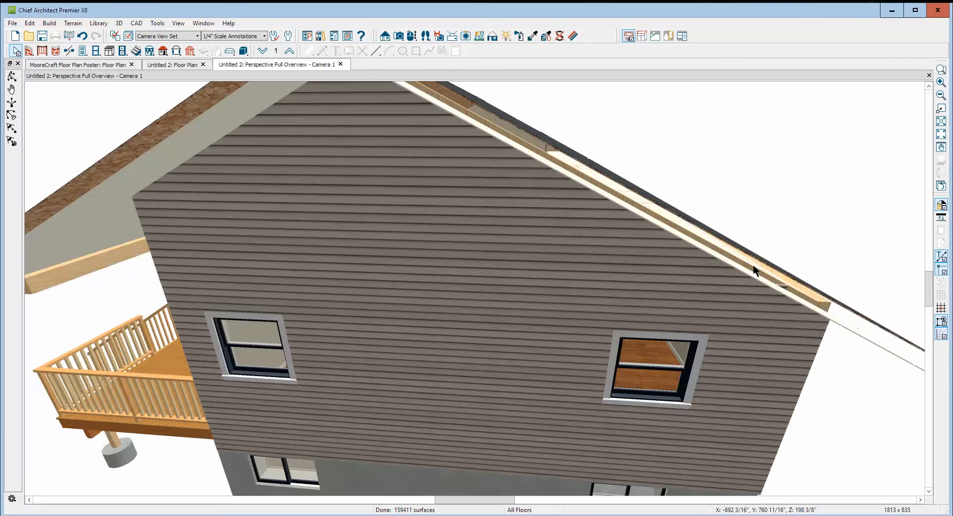
pyautogui.scroll(-5, 754, 269)
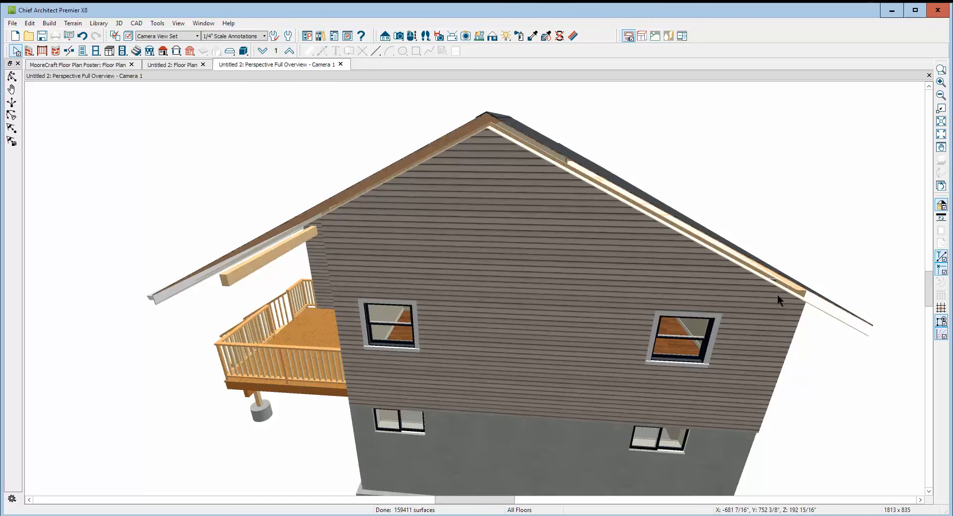
pyautogui.scroll(-5, 784, 248)
pyautogui.scroll(3, 704, 251)
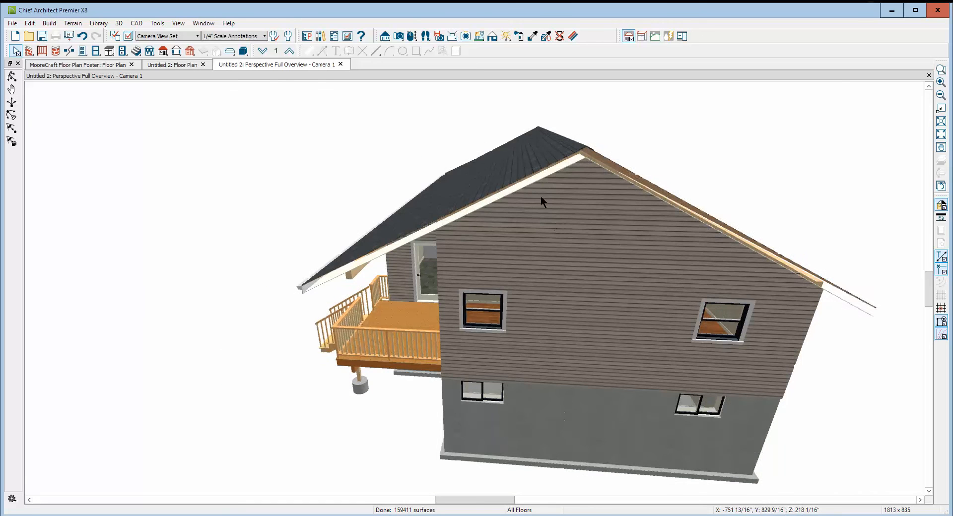
pyautogui.doubleClick(517, 183)
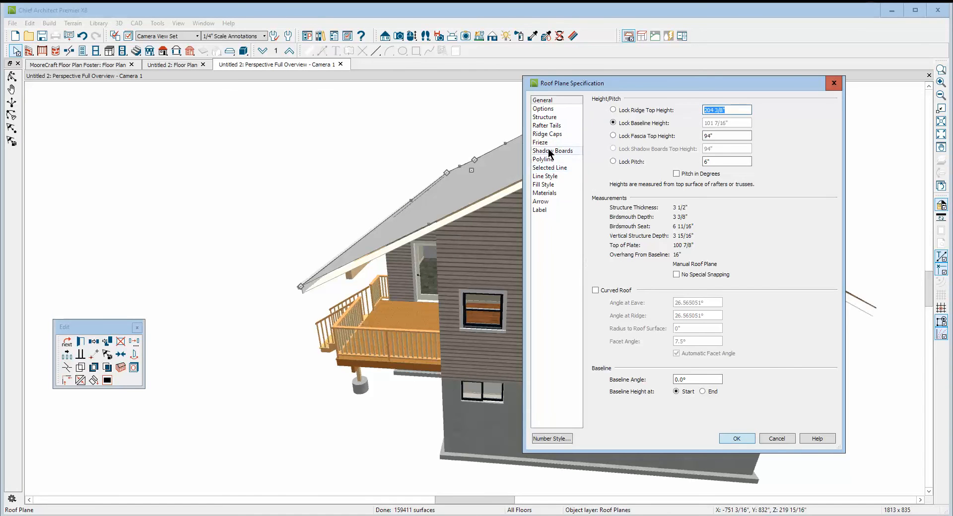
pyautogui.click(544, 118)
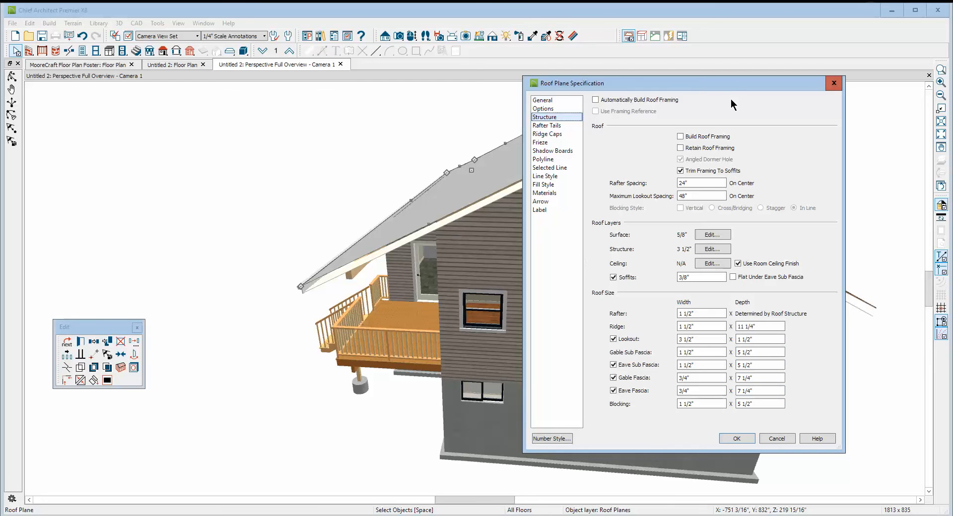
pyautogui.moveTo(729, 87); pyautogui.dragTo(776, 250)
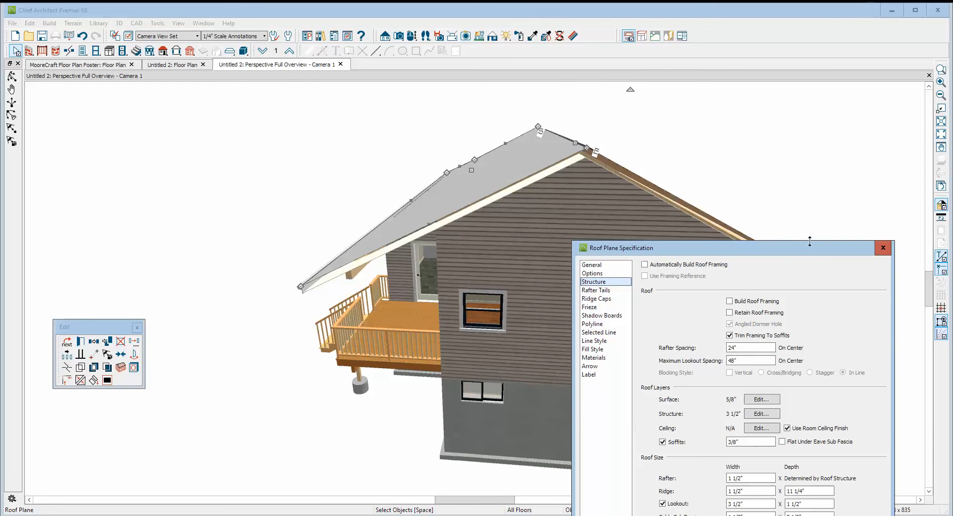
pyautogui.moveTo(810, 251); pyautogui.dragTo(718, 67)
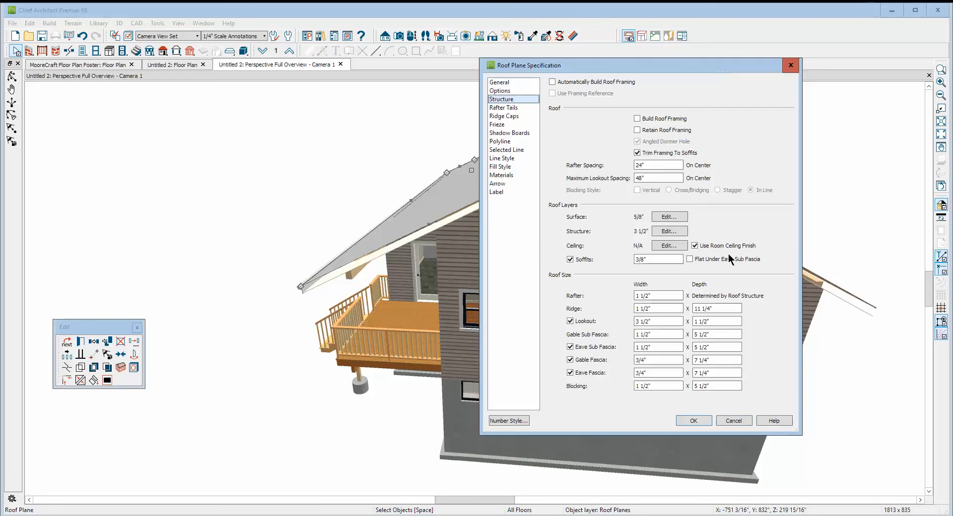
pyautogui.click(734, 421)
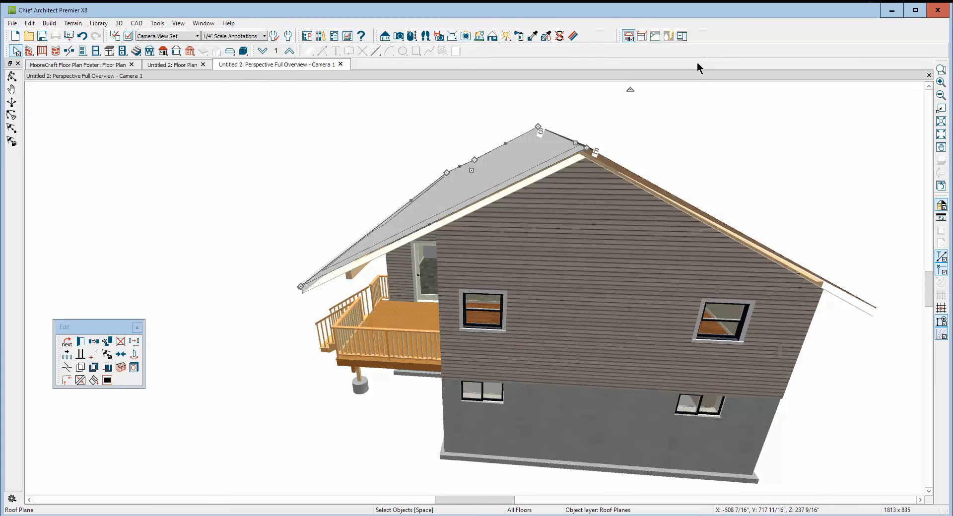
pyautogui.click(611, 152)
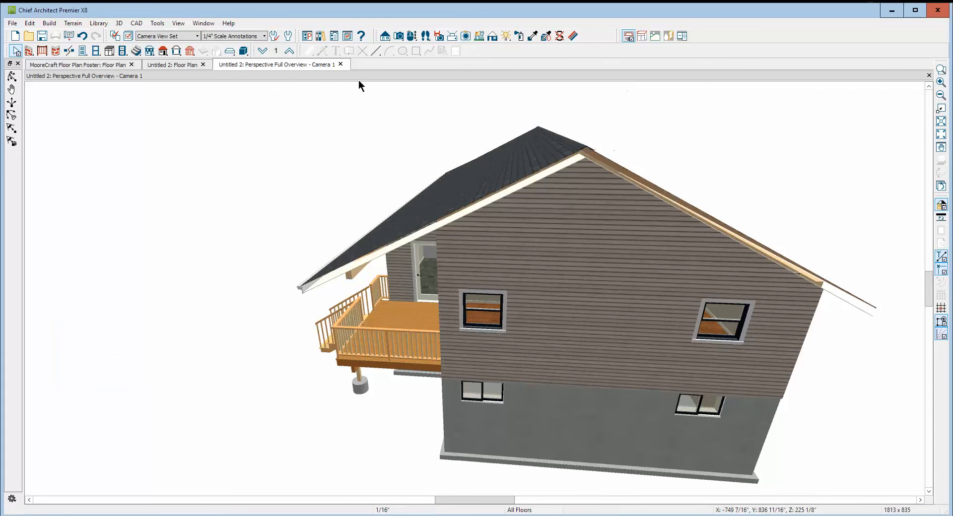
# - Set the front deck roof plane's pitch to 6 with its fascia top height locked
pyautogui.click(11, 77)
pyautogui.moveTo(204, 208); pyautogui.dragTo(595, 219)
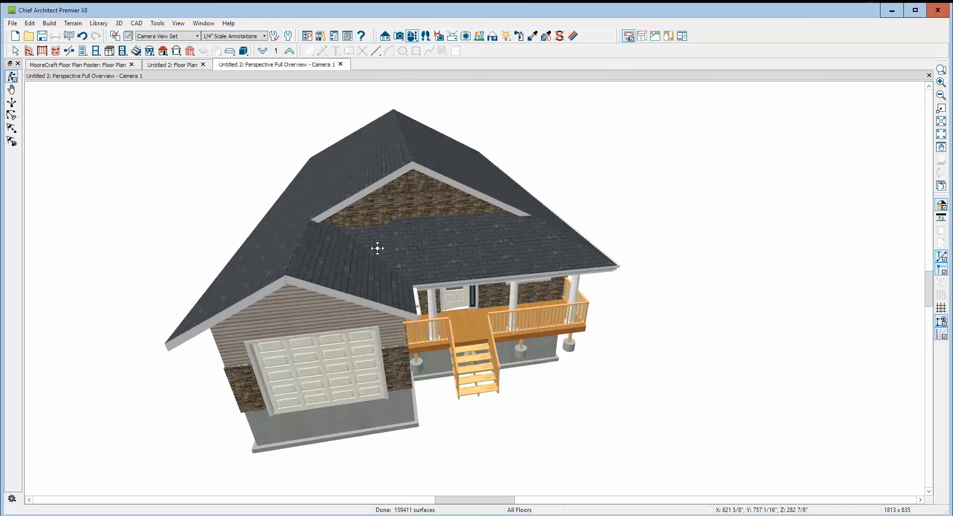
pyautogui.moveTo(377, 248); pyautogui.dragTo(373, 215)
pyautogui.moveTo(374, 220); pyautogui.dragTo(390, 242)
pyautogui.moveTo(453, 247)
pyautogui.mouseDown()
pyautogui.moveTo(409, 259)
pyautogui.moveTo(464, 254)
pyautogui.mouseUp()
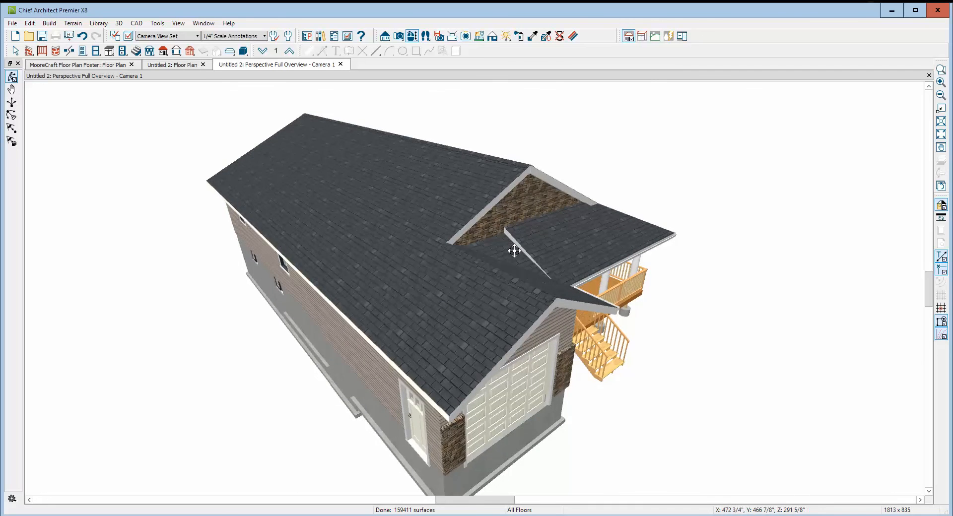
pyautogui.scroll(5, 519, 246)
pyautogui.press('space')
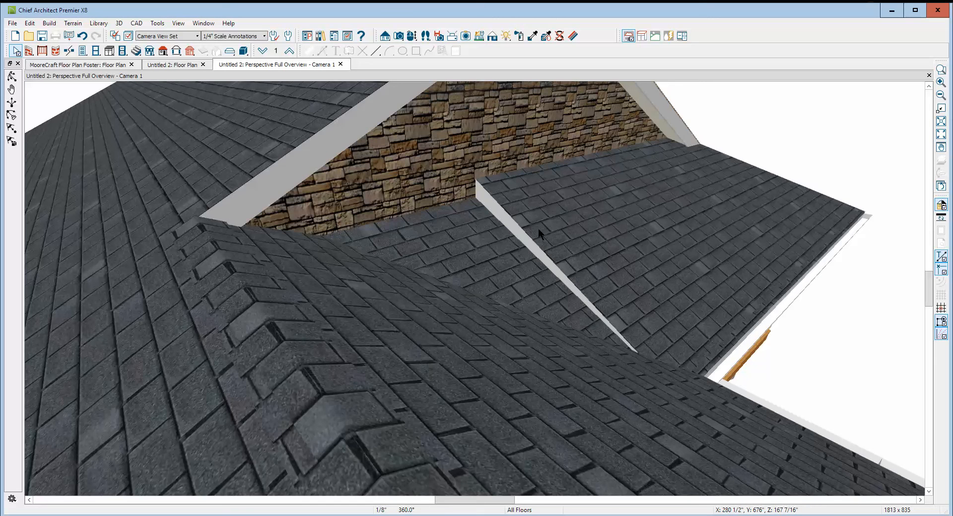
pyautogui.doubleClick(455, 227)
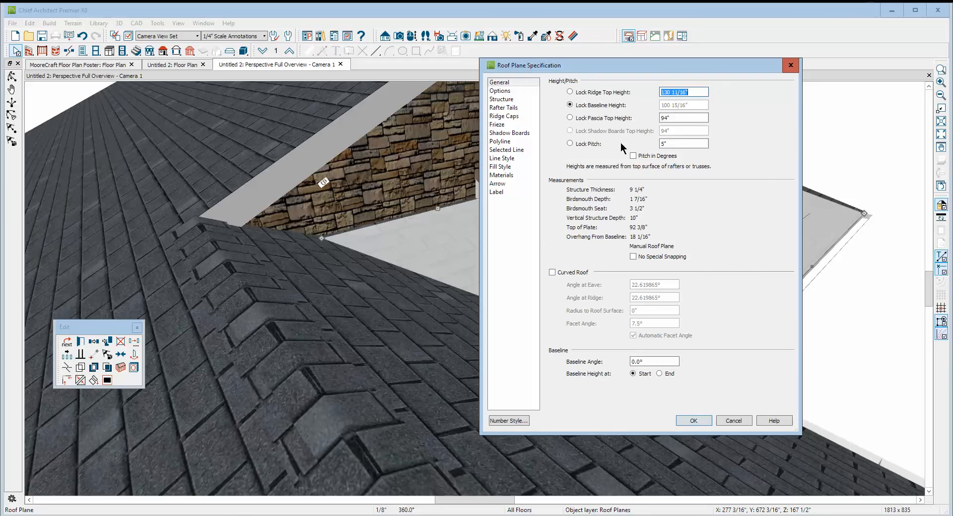
pyautogui.click(570, 118)
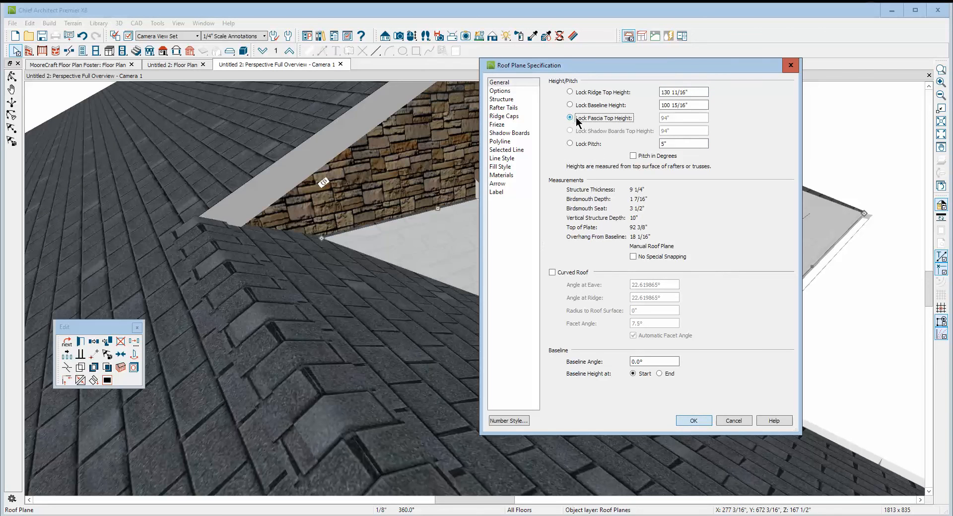
pyautogui.doubleClick(692, 143)
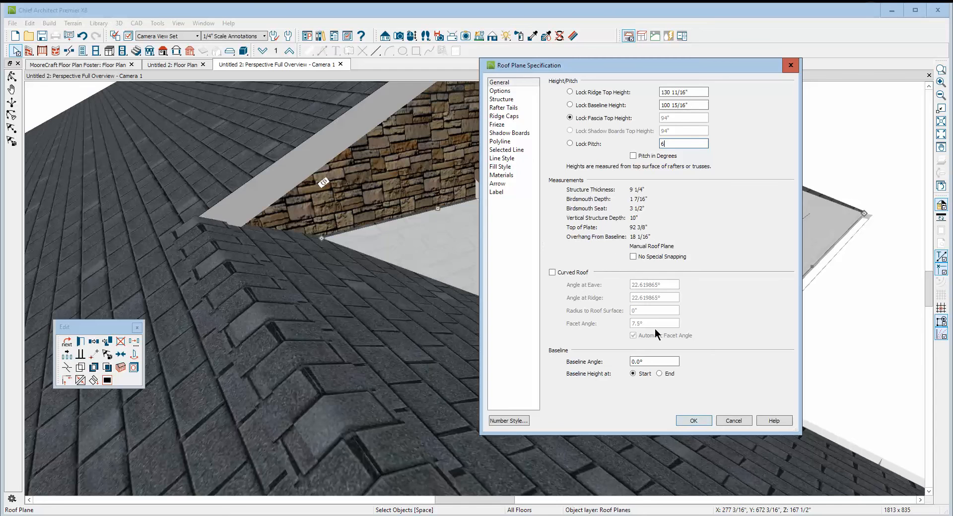
pyautogui.click(705, 420)
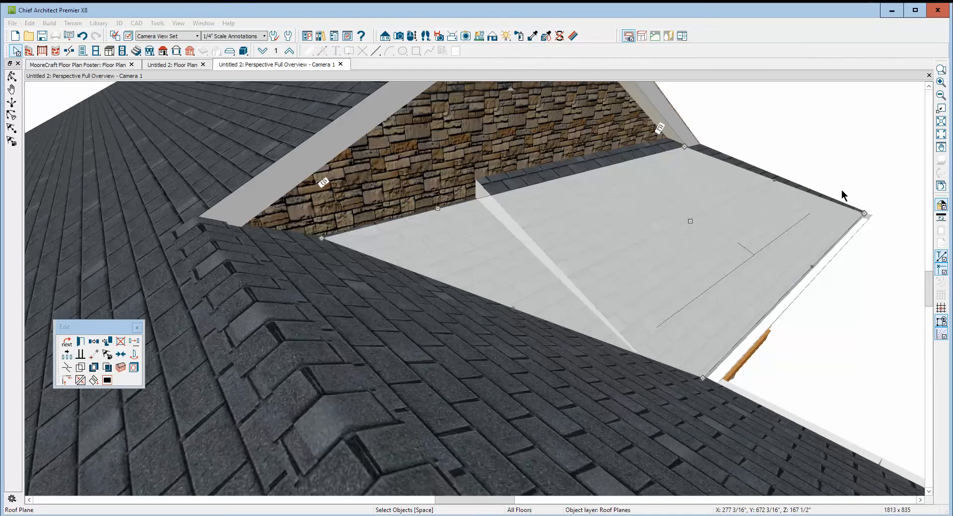
pyautogui.press('Escape')
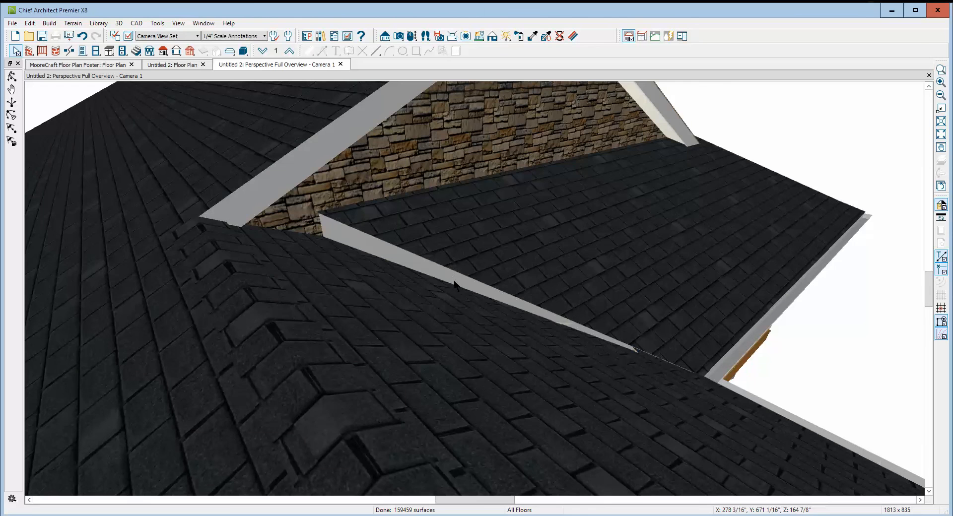
# - Join the garage roof plane to the edge of the front deck roof plane along the valley
pyautogui.click(438, 335)
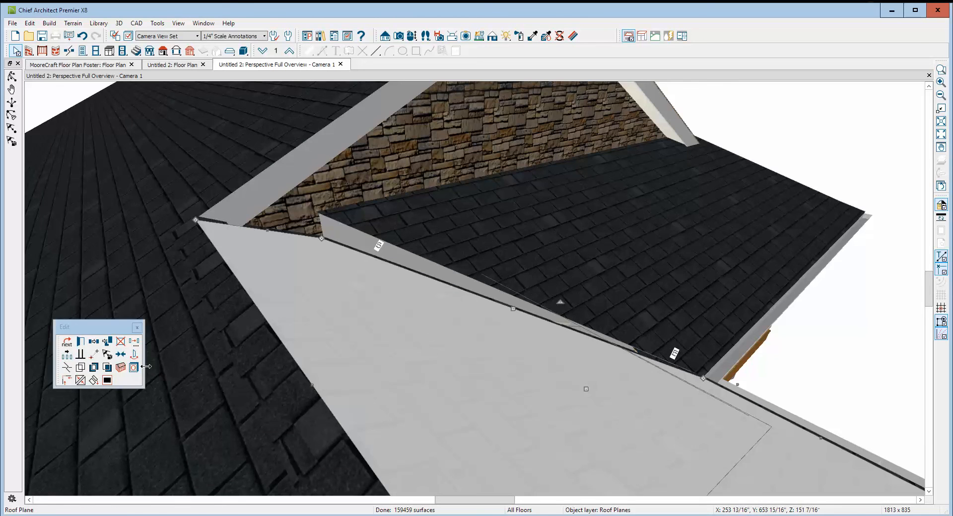
pyautogui.click(81, 380)
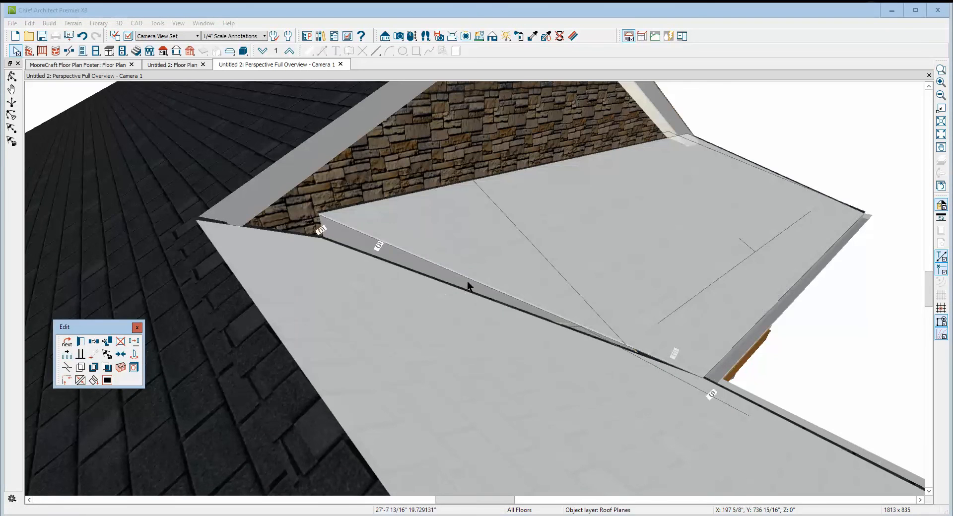
pyautogui.click(473, 278)
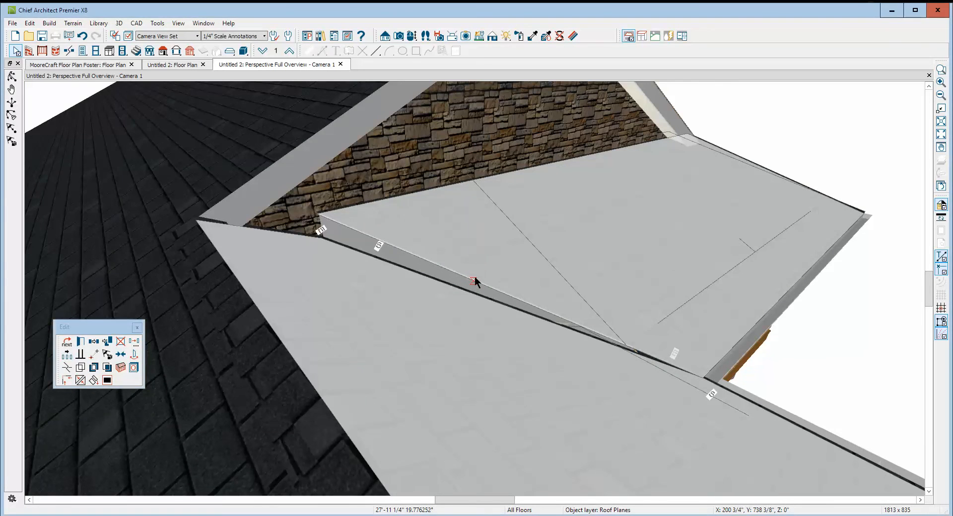
pyautogui.scroll(-8, 481, 249)
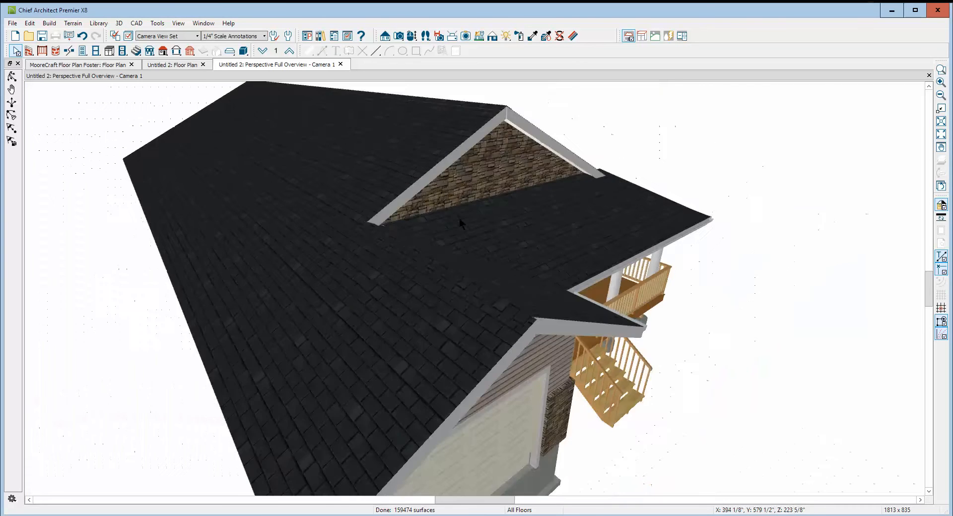
# - Join the main roof plane to the front deck roof plane along the hip at the deck's outer corner
pyautogui.click(12, 76)
pyautogui.moveTo(538, 204); pyautogui.dragTo(409, 278)
pyautogui.press('space')
pyautogui.scroll(5, 414, 281)
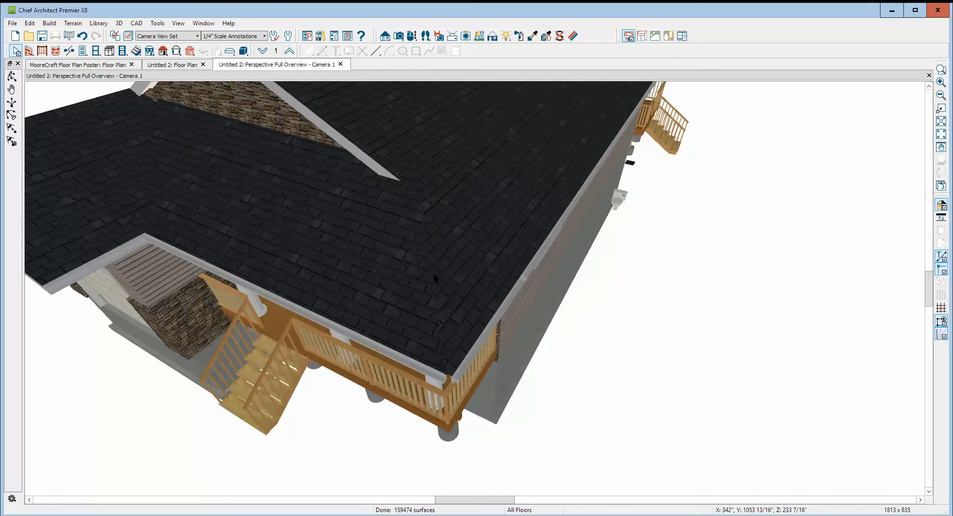
pyautogui.click(440, 263)
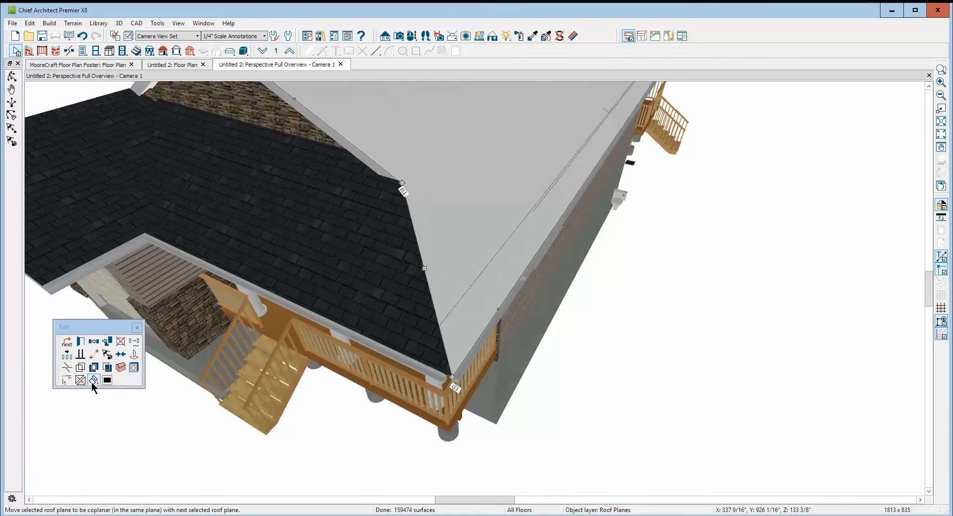
pyautogui.click(78, 380)
pyautogui.click(379, 300)
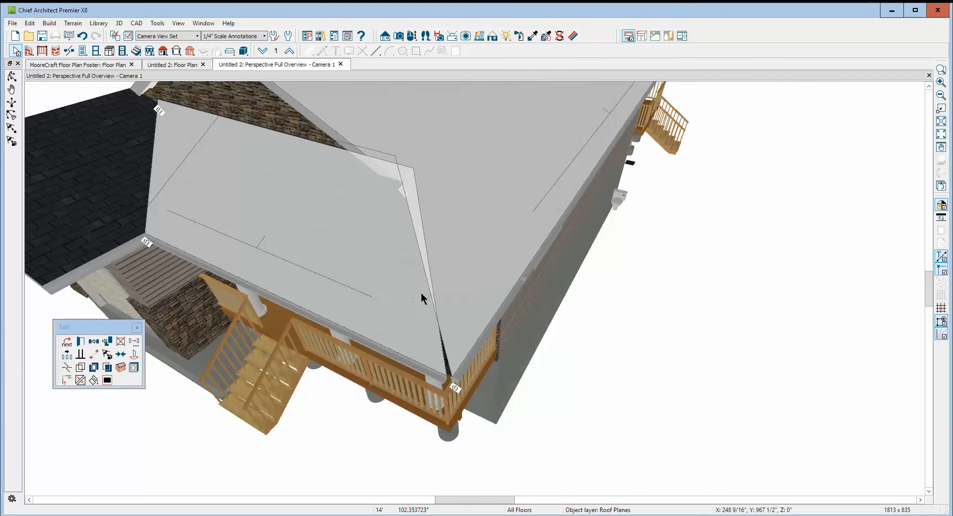
# - Examine the joined roof planes and exterior walls of the whole house from the front, gable end and deck sides
pyautogui.scroll(-6, 481, 295)
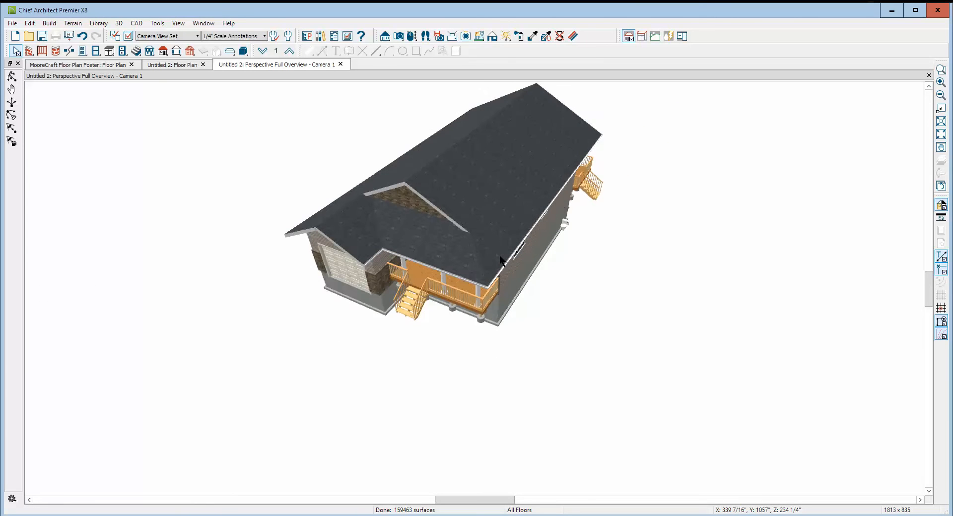
pyautogui.scroll(-2, 501, 259)
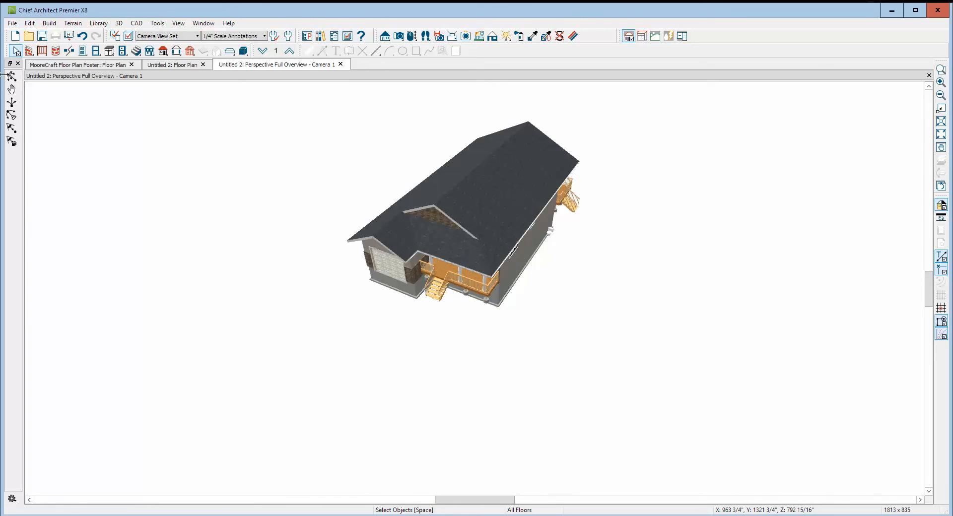
pyautogui.click(11, 77)
pyautogui.moveTo(385, 206); pyautogui.dragTo(379, 148)
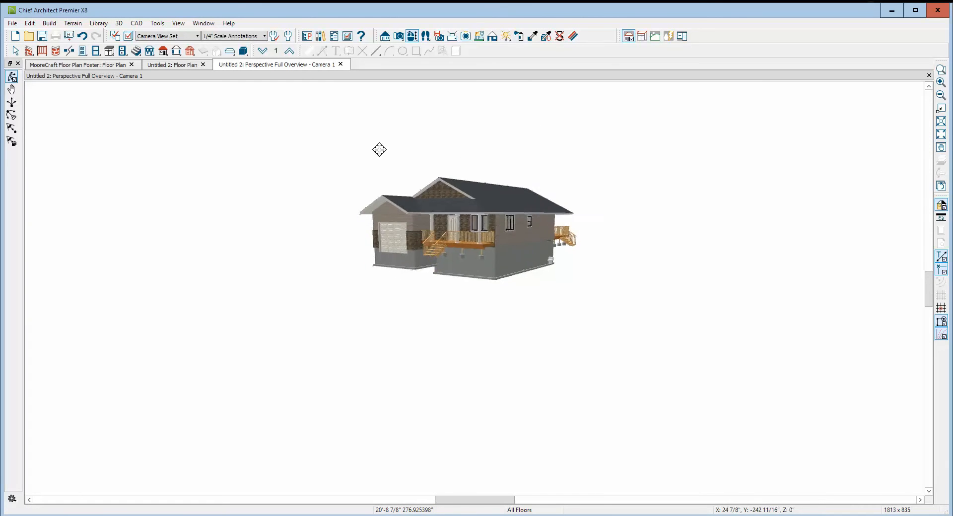
pyautogui.moveTo(489, 220); pyautogui.dragTo(180, 229)
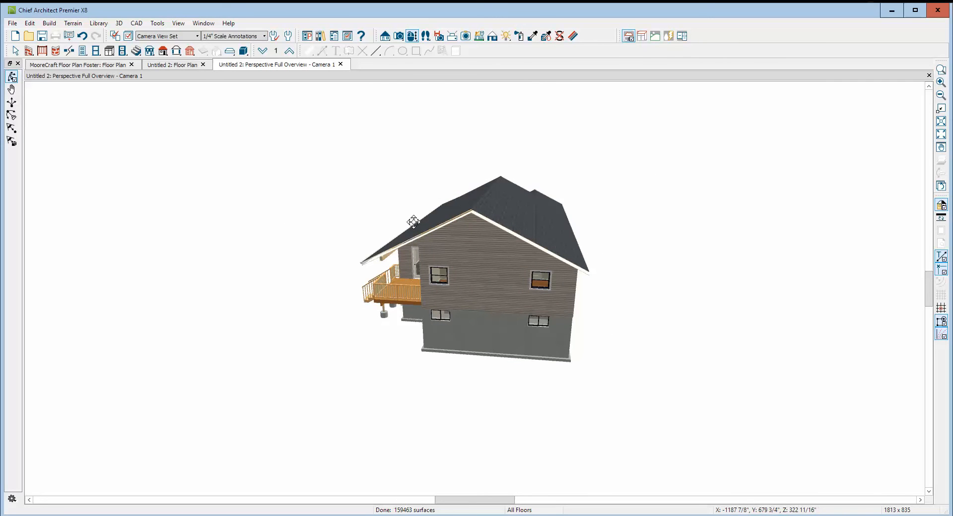
pyautogui.moveTo(358, 252); pyautogui.dragTo(506, 267)
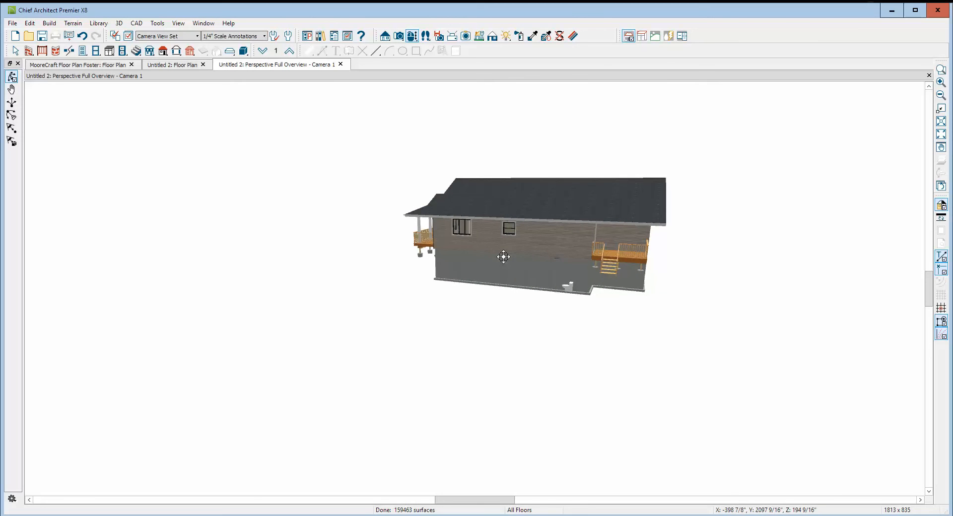